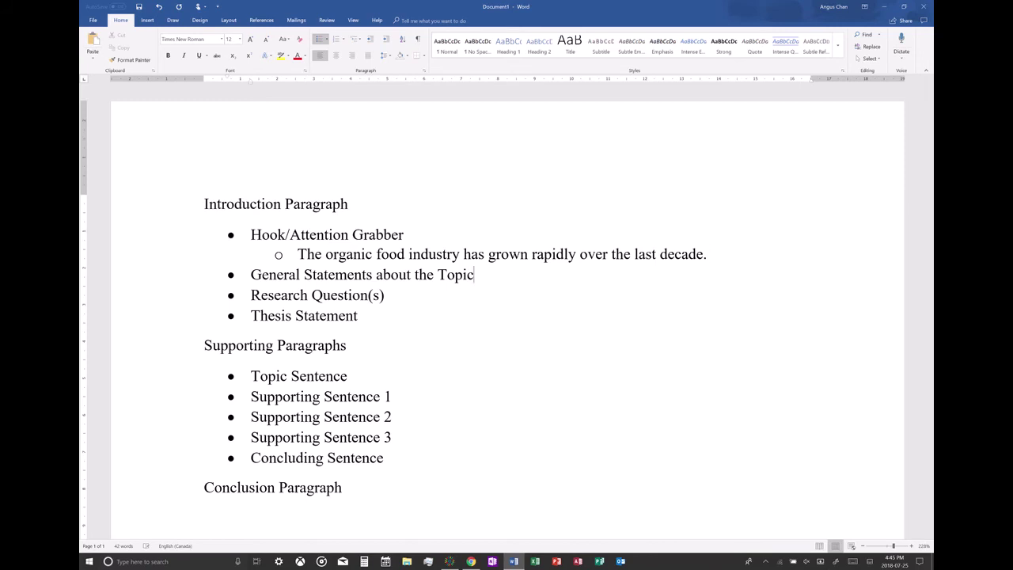
Start an empty sub-point under General Statements about the Topic and append "(Facts and evidence about the topic)" to that heading.
key(Return)
key(Tab)
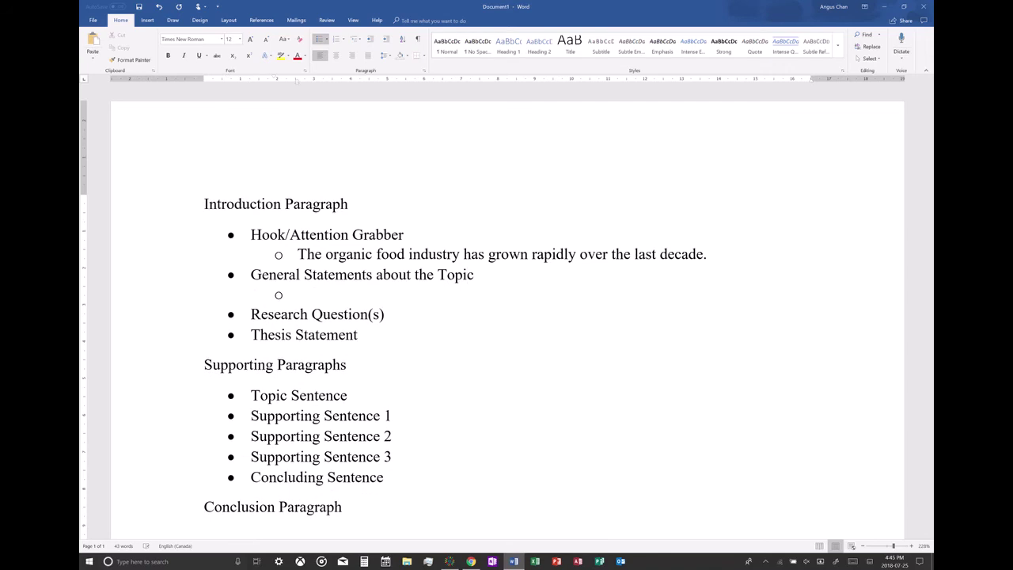
key(alt+Tab)
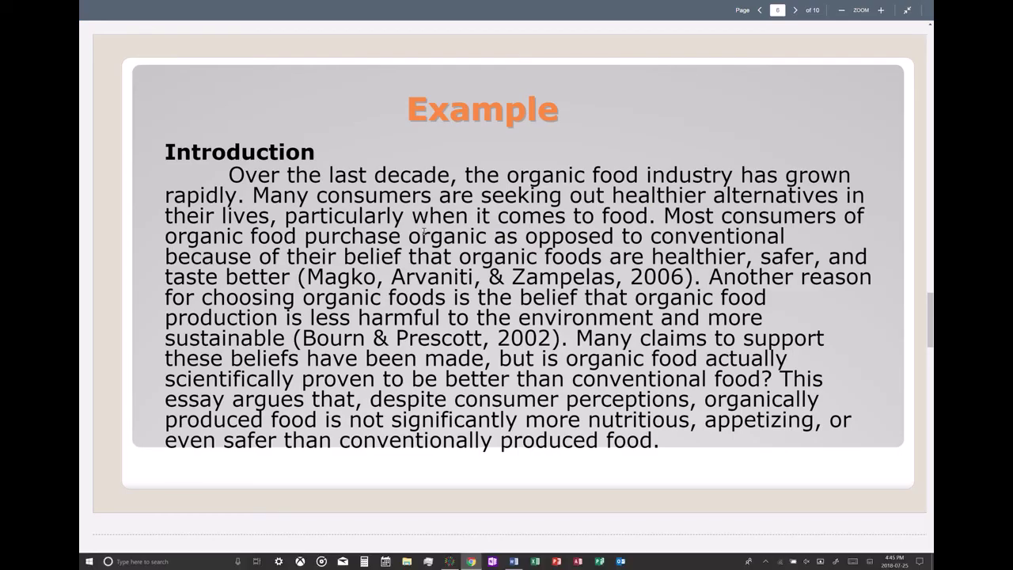
key(alt+Tab)
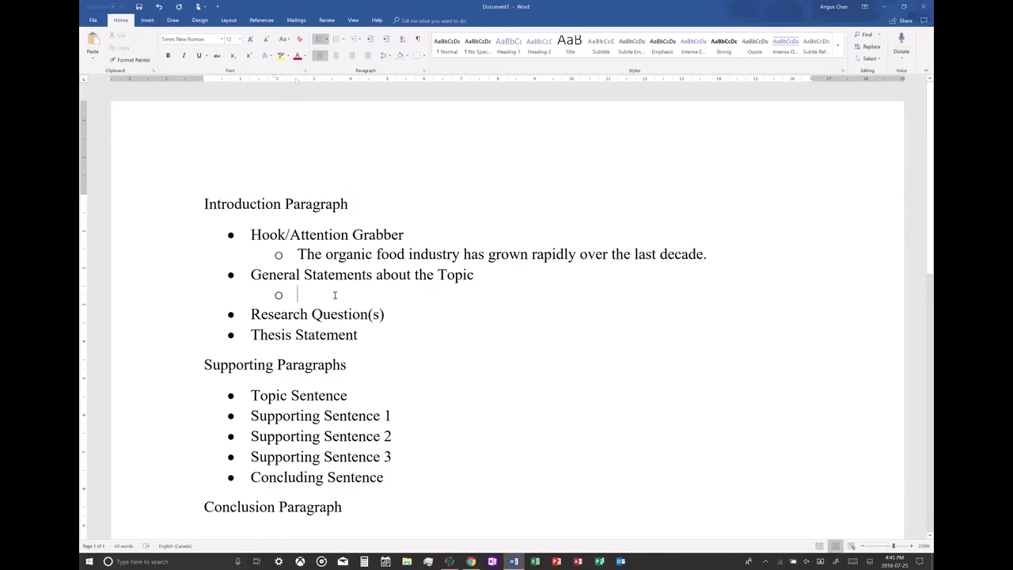
text(()
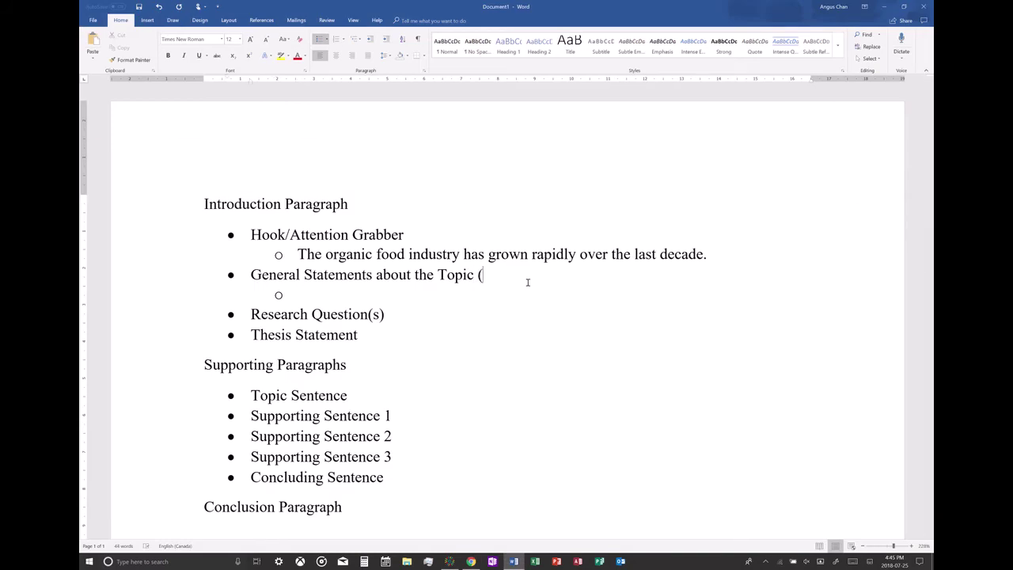
text(Facts and evidence about the to)
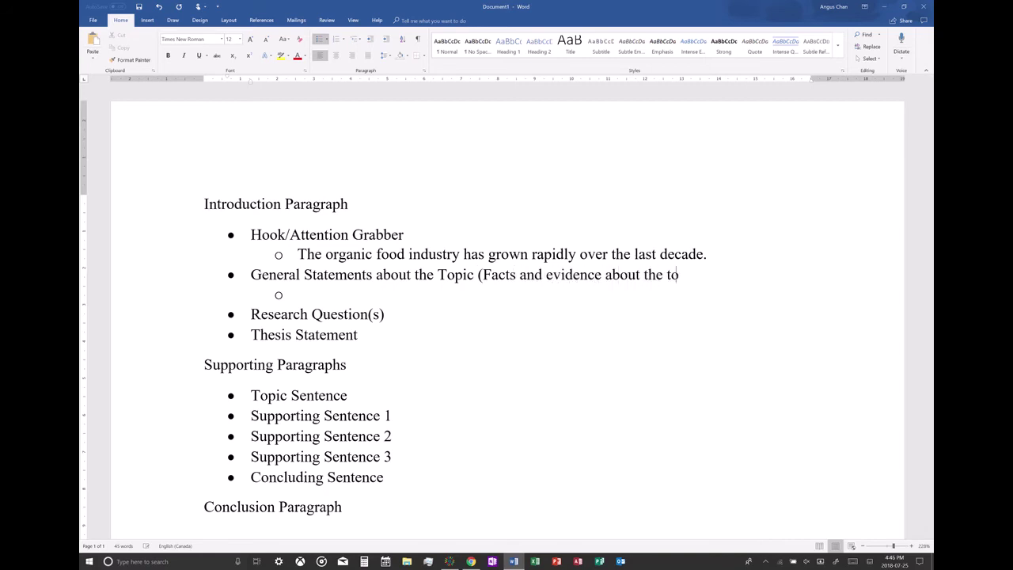
text(pic))
Fill in the empty sub-point with "50% more consumers in Canada have reported buying organic food this year".
key(Down)
text(M)
key(BackSpace)
text(50 % more consumers)
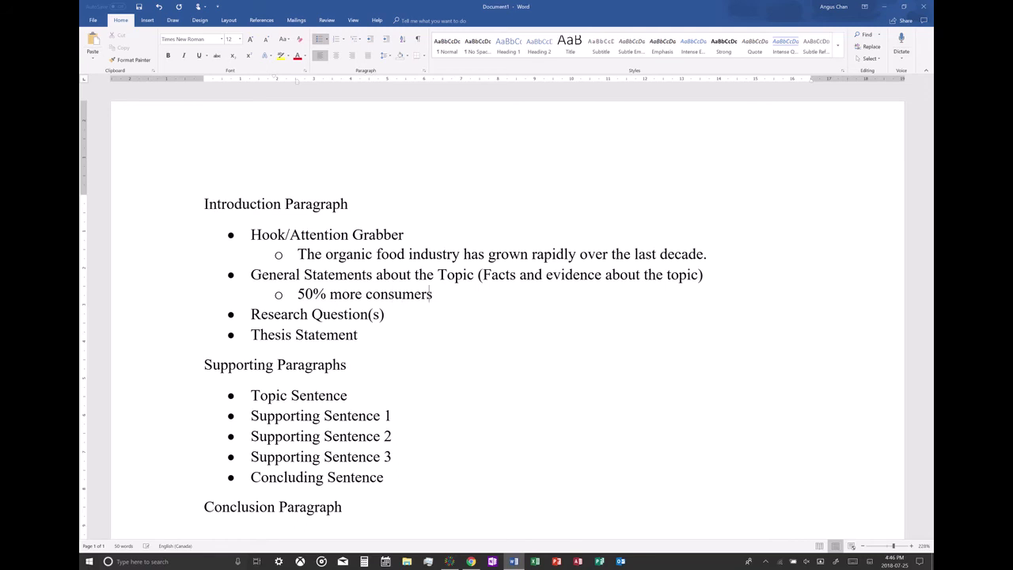
text( are now)
key(BackSpace)
key(BackSpace)
key(BackSpace)
key(BackSpace)
key(BackSpace)
key(BackSpace)
key(BackSpace)
key(BackSpace)
text(have reported )
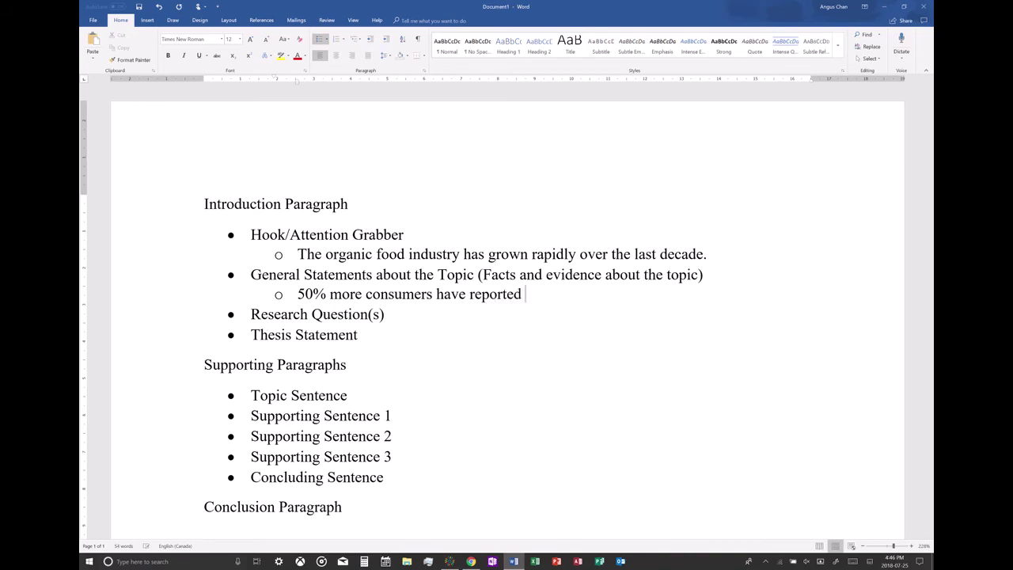
text(buying organic food)
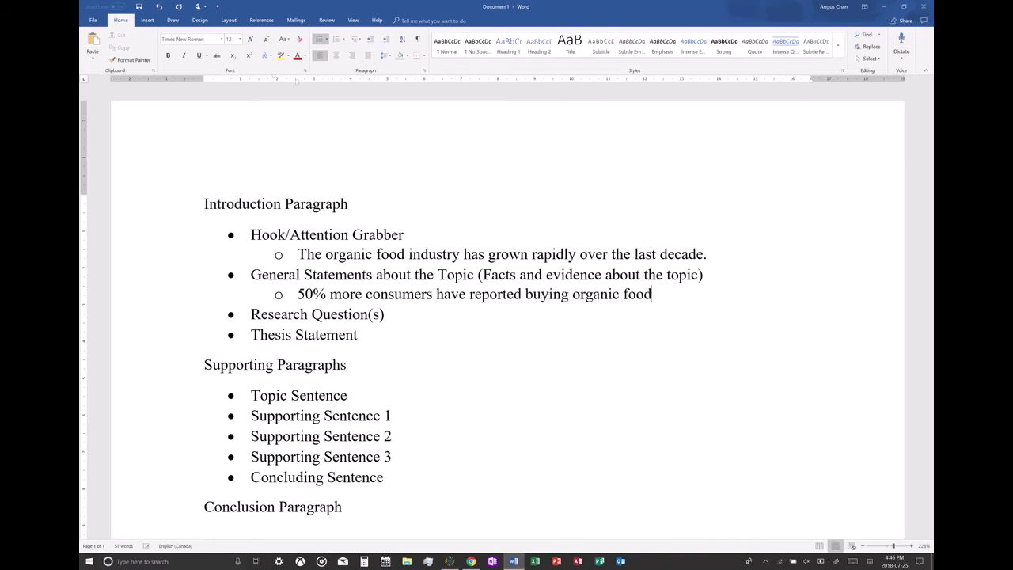
text( this year)
click(437, 293)
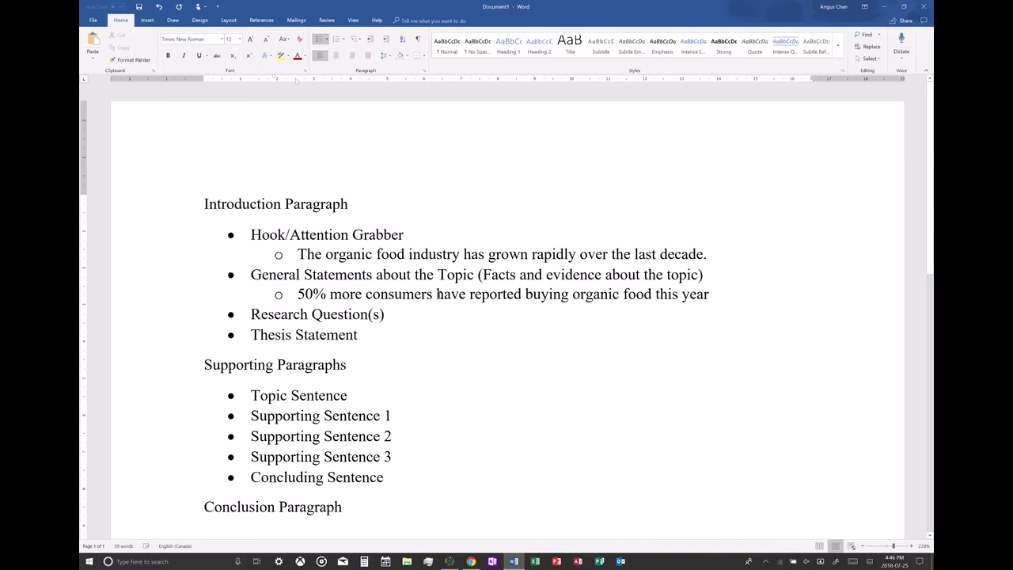
text(in Canada)
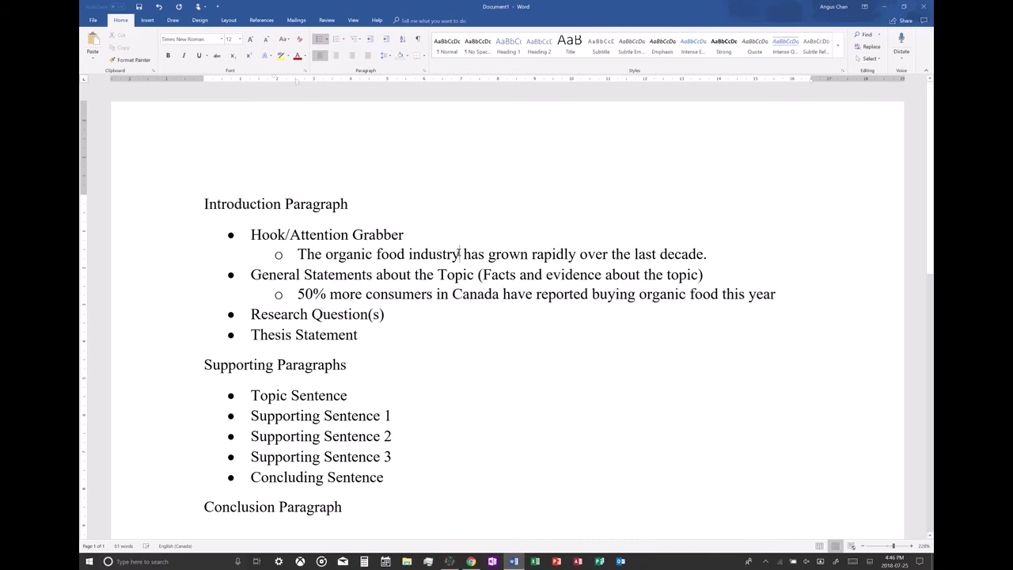
Begin the hook sentence with "In Canada, the" and end the consumer fact below it with a period.
click(460, 253)
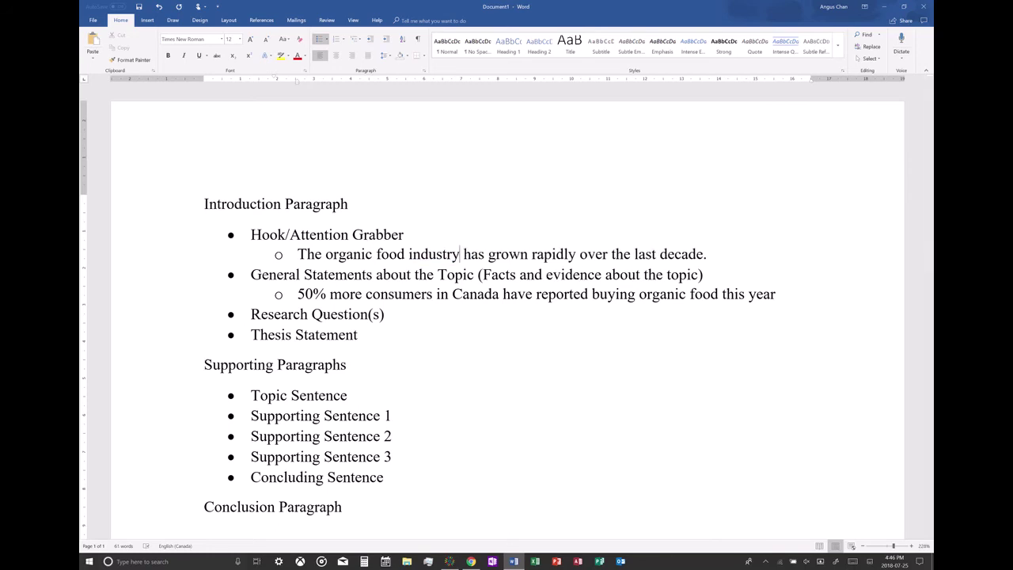
click(297, 254)
text(In Canada,)
key(Delete)
text(t)
click(785, 294)
text(.)
Add a second fact: "These consumers say they have switched to organic food because they believe organic foods are healthier, tastier, and safer.".
key(Return)
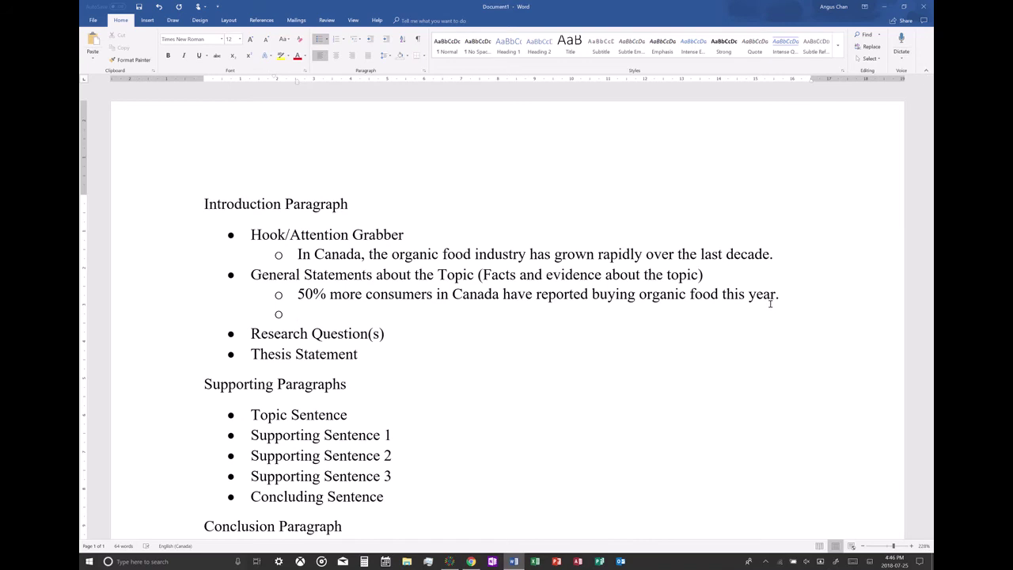
text(These consumers)
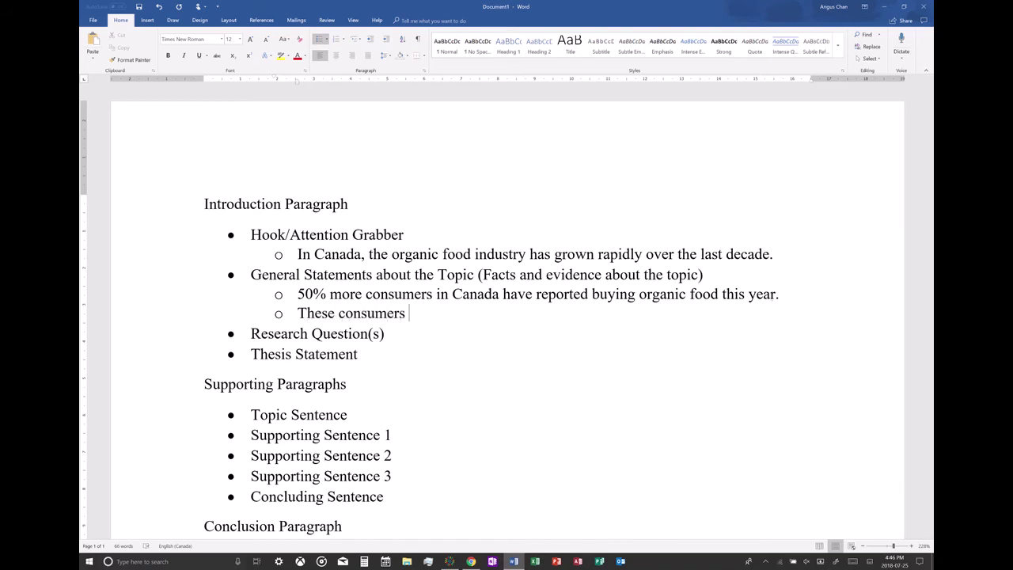
text( say they have switch)
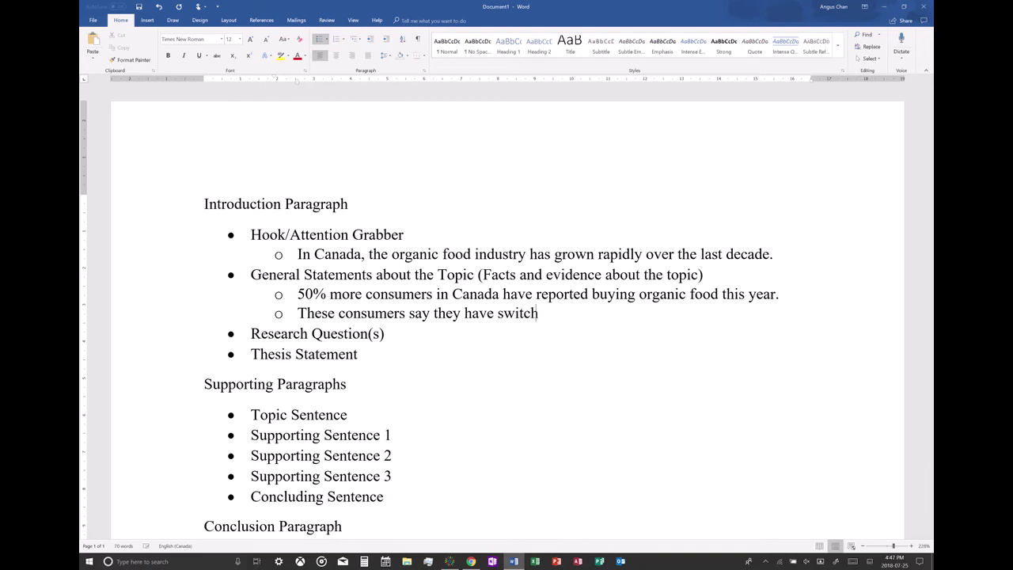
text(ed to organic)
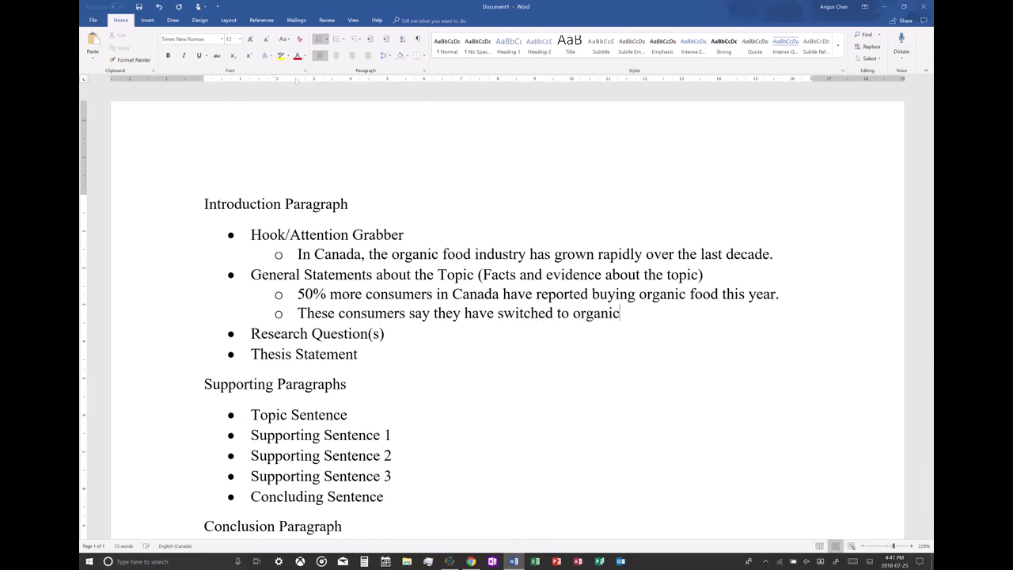
text( food because they)
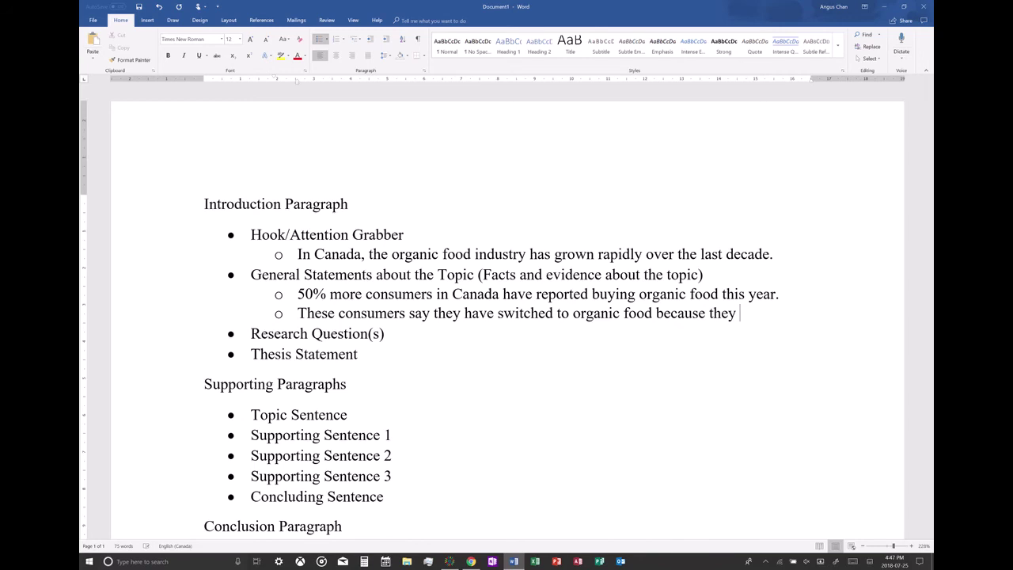
text( believe organic foods are )
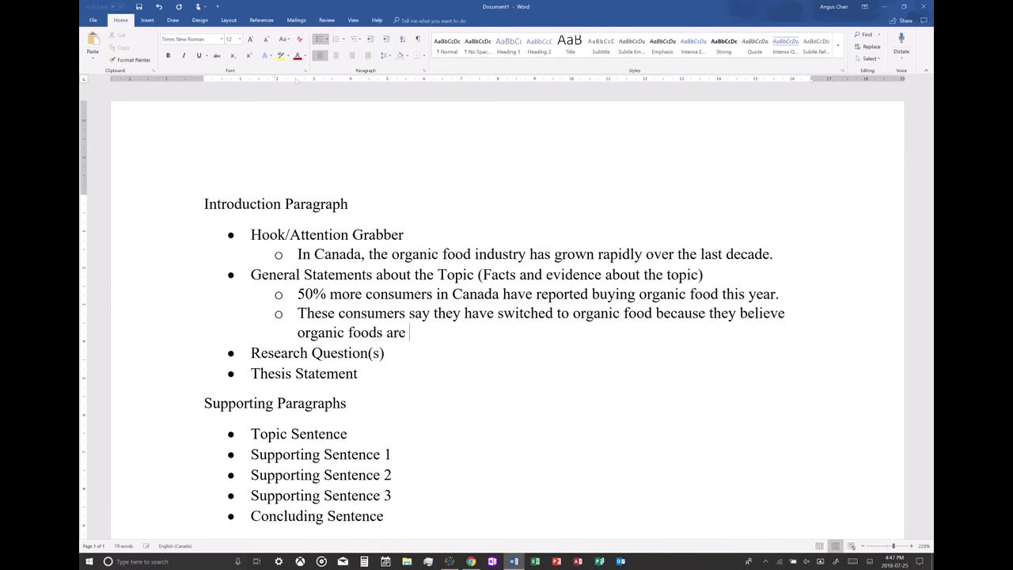
text(healthier, tastier, )
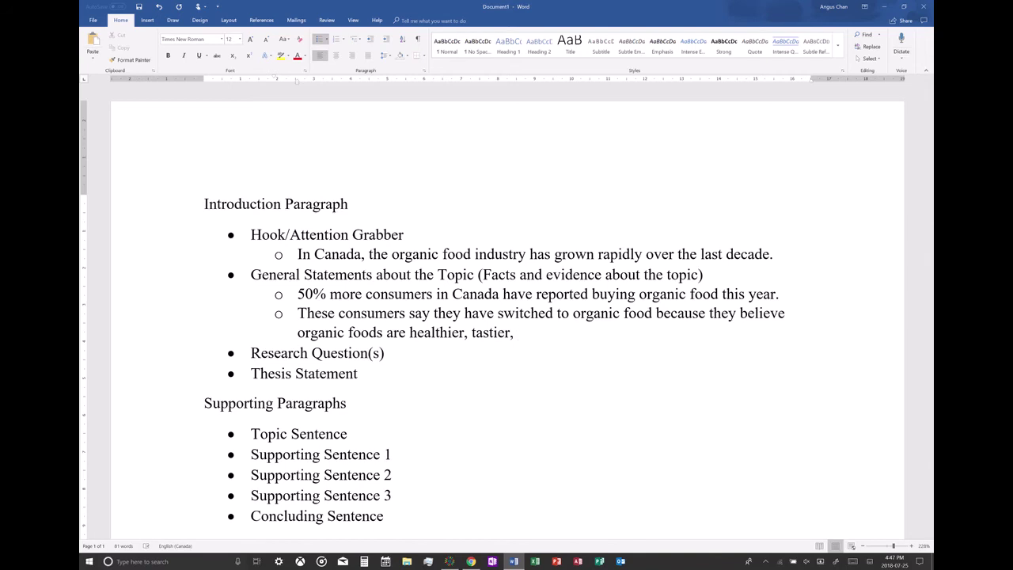
text(and safer.)
Add a third fact under General Statements: "About 20 more organic food shops are expected to open next year.".
key(Return)
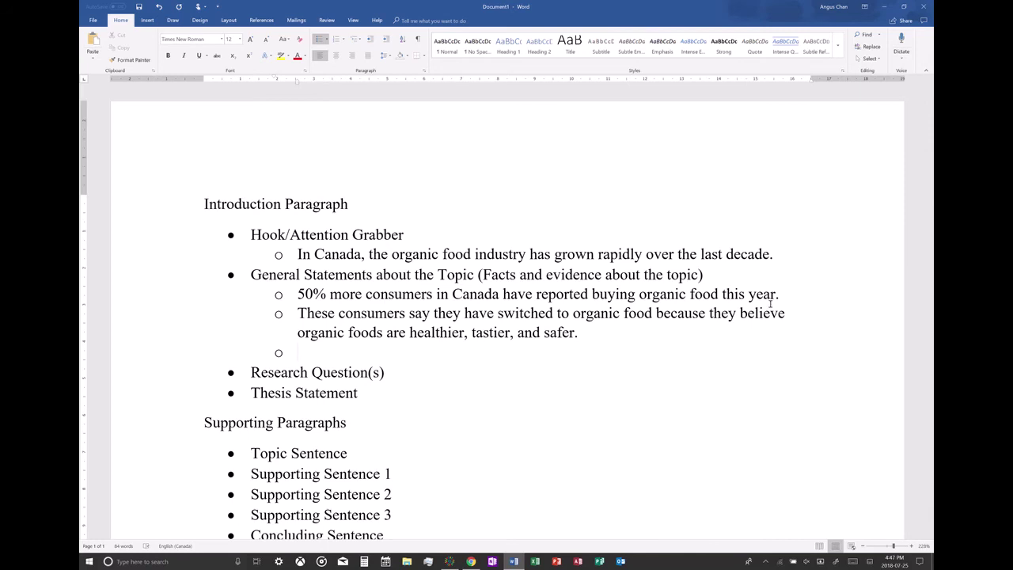
text(About 200 more)
key(BackSpace)
key(BackSpace)
key(BackSpace)
key(BackSpace)
key(BackSpace)
key(BackSpace)
text(more )
text(organic food )
text(shoti)
key(BackSpace)
key(BackSpace)
text(ps are)
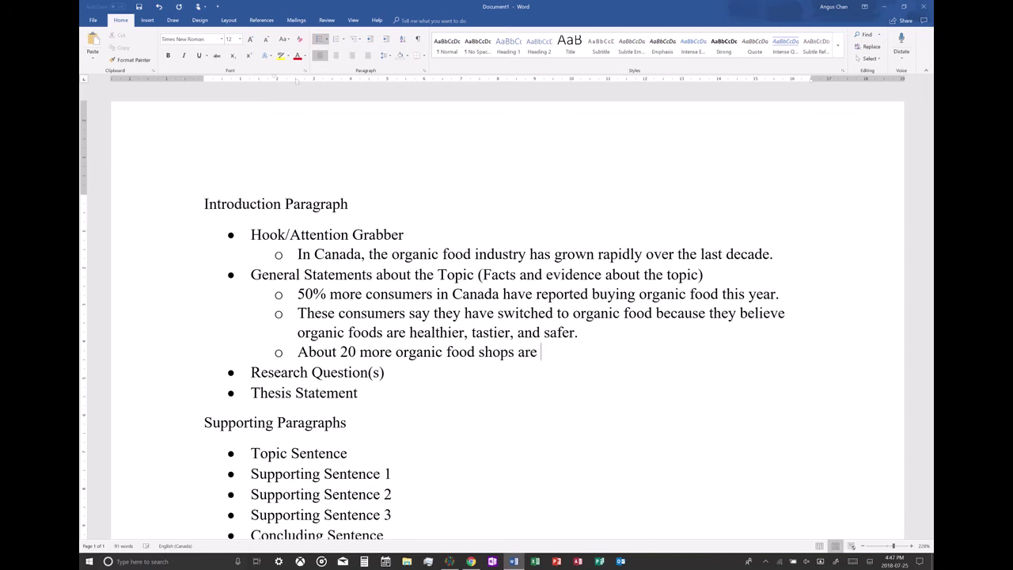
text( expected to o)
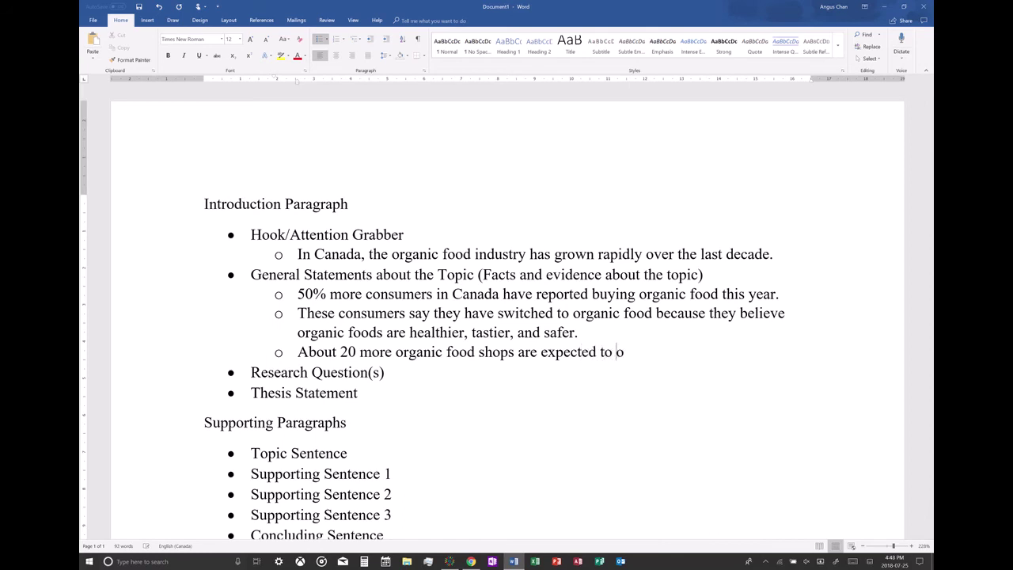
text(pen next year.)
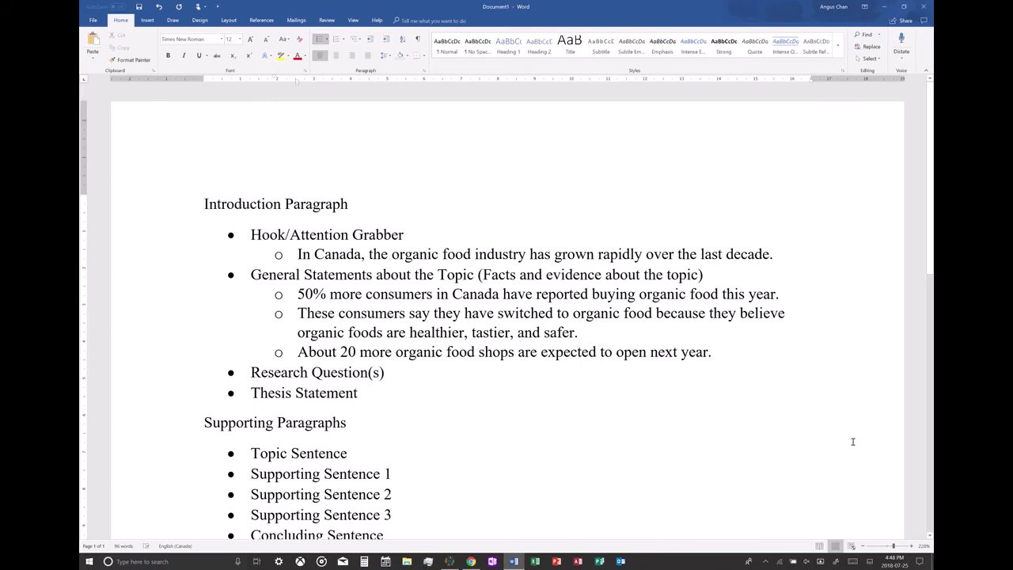
Change the number of expected new organic food shops in the third fact to 2000.
drag(722, 354, 297, 289)
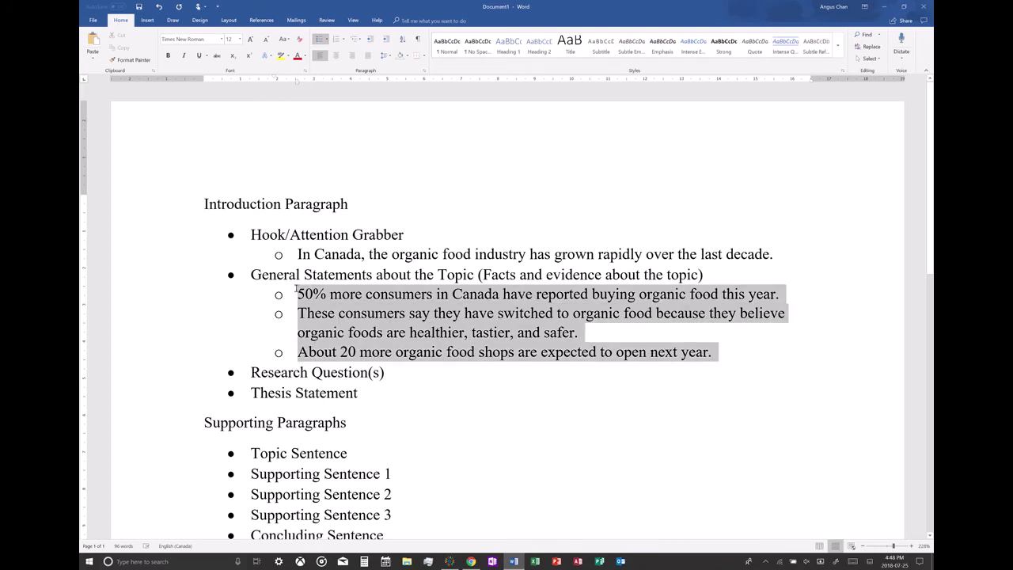
drag(528, 254, 394, 255)
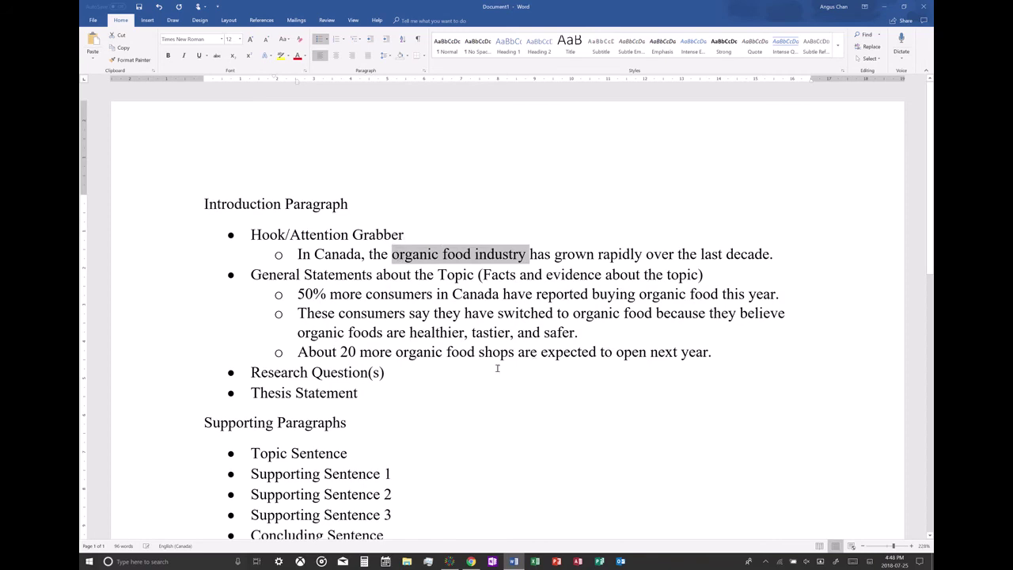
click(355, 343)
text(0)
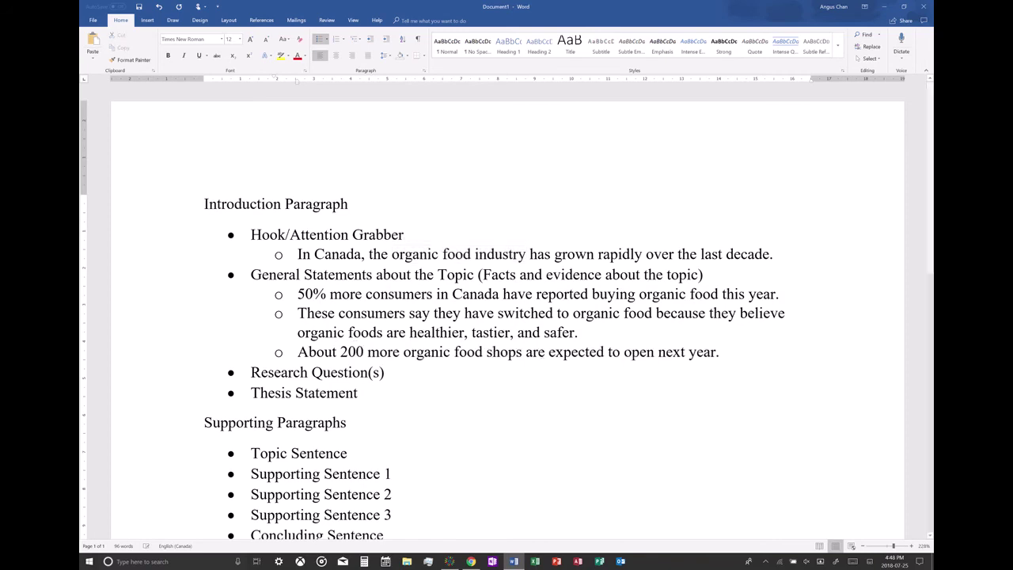
text(0)
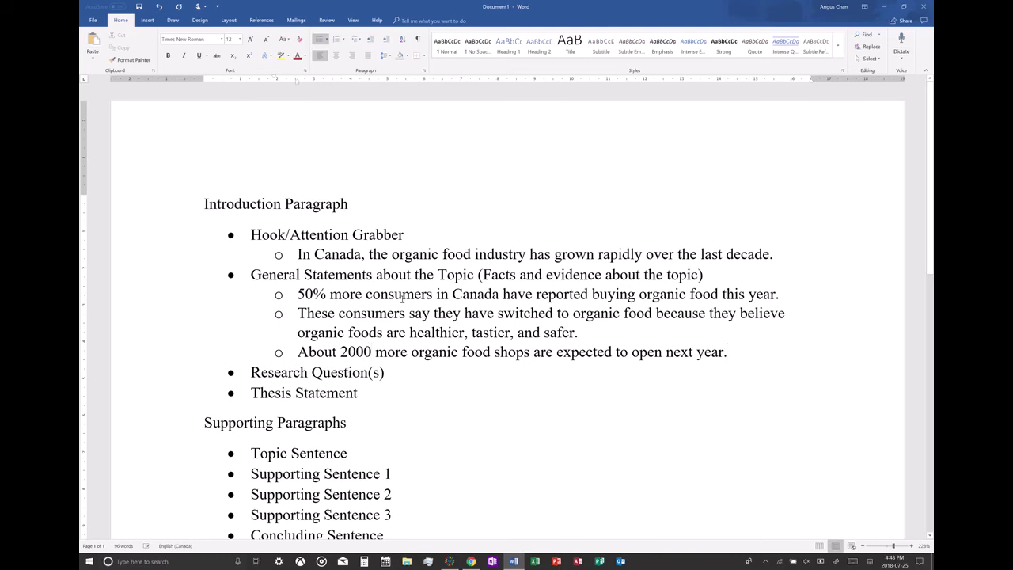
Replace "consumers in Canada" in the first fact with "Canadian consumers".
drag(500, 293, 388, 288)
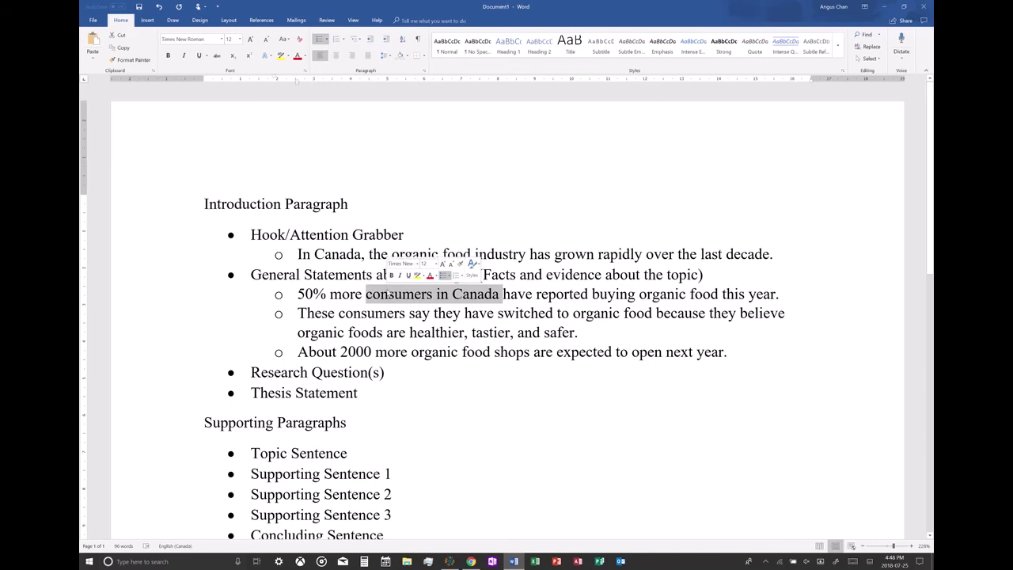
text(Canadian )
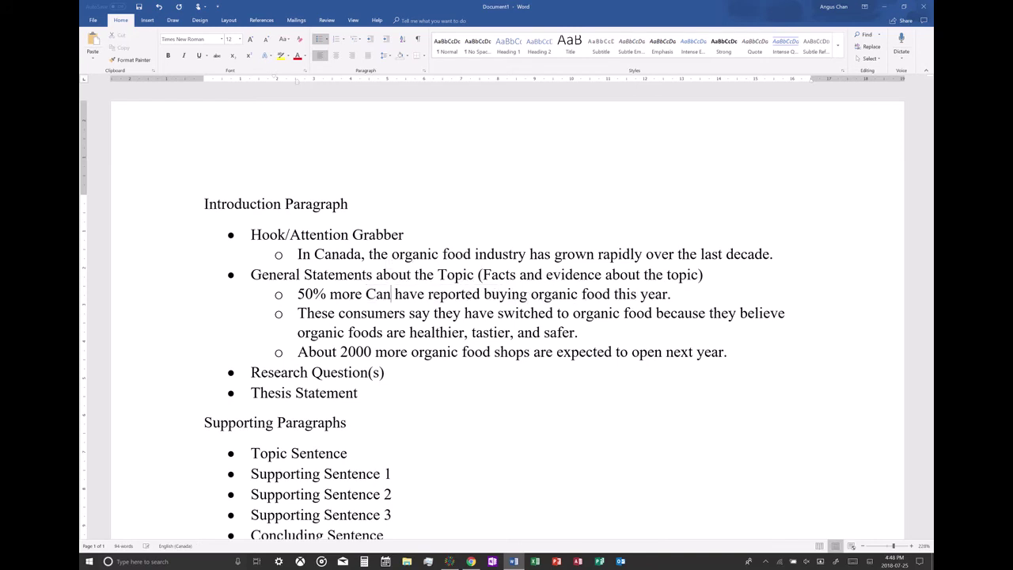
text(consumers)
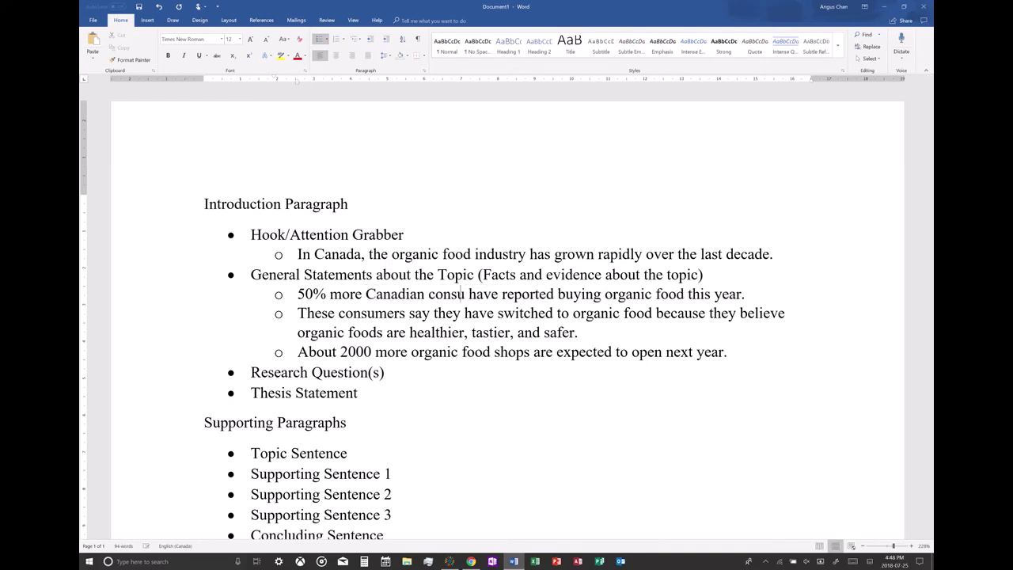
Reword the first fact so that "switching to" replaces "buying" before "organic food".
click(637, 293)
text(more)
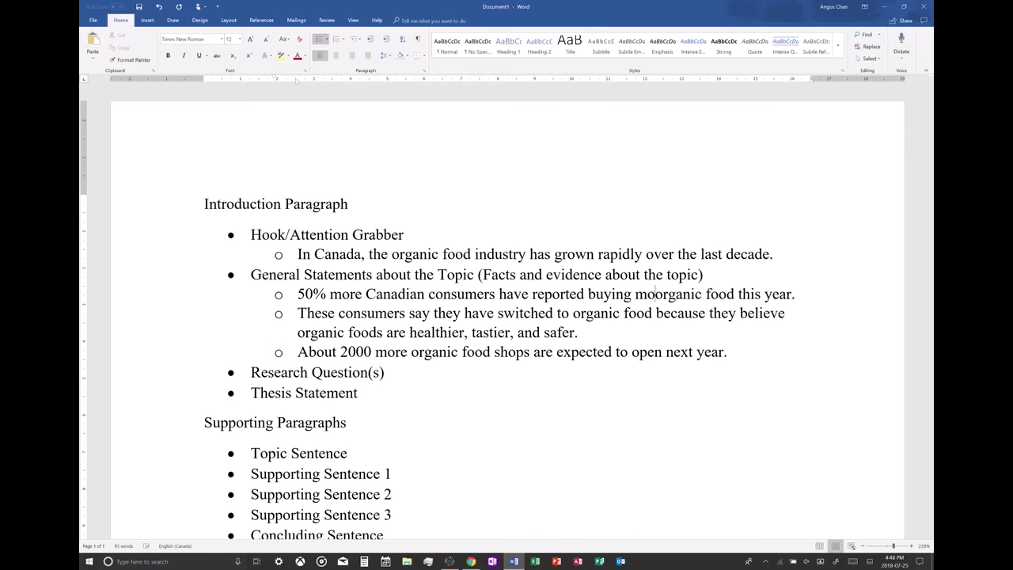
key(BackSpace)
key(BackSpace)
key(BackSpace)
key(BackSpace)
key(BackSpace)
key(BackSpace)
key(BackSpace)
key(BackSpace)
key(BackSpace)
key(BackSpace)
key(BackSpace)
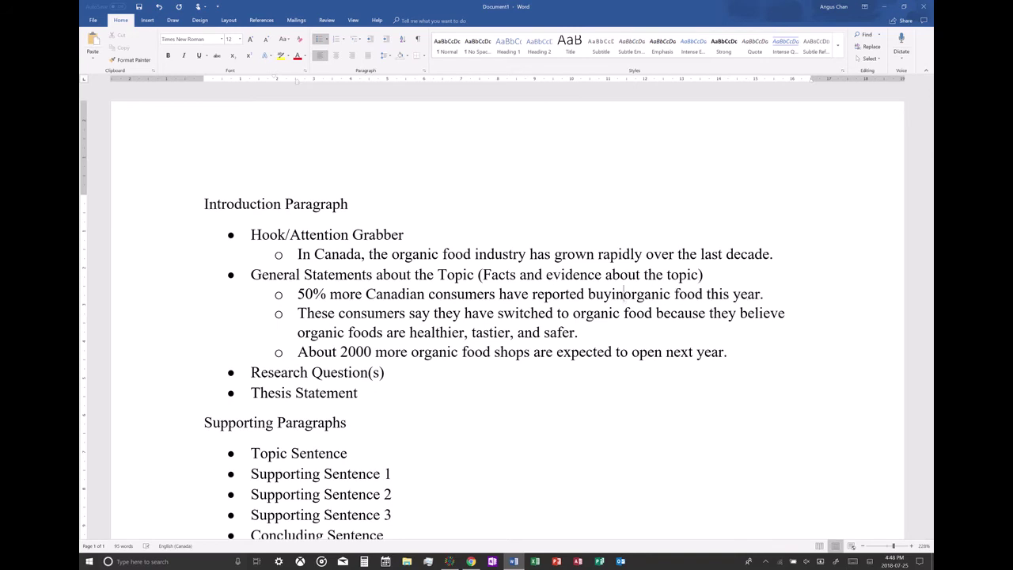
text(switching to)
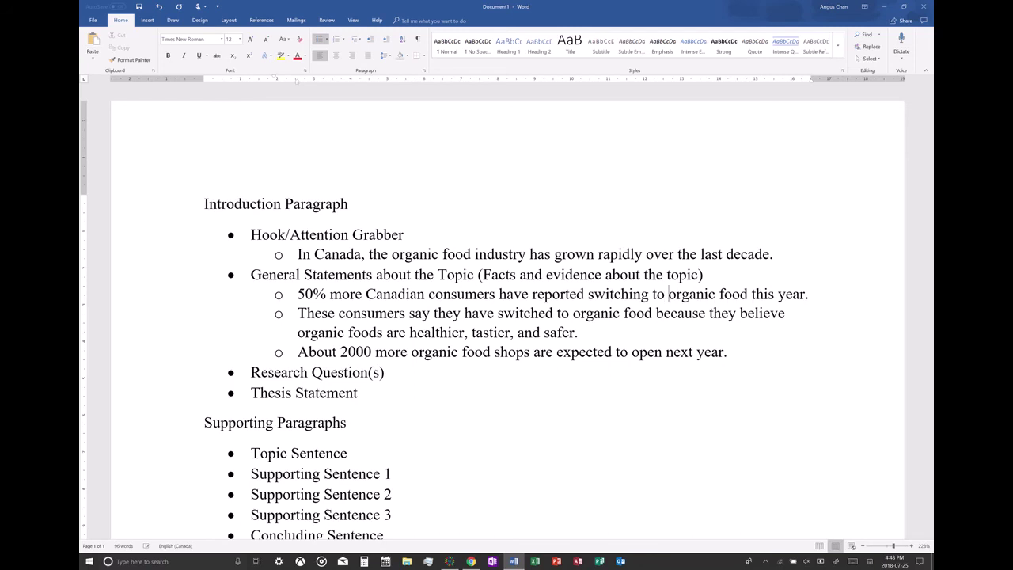
Add a sub-bullet under Research Question(s) that begins "However, although consumers believe".
click(456, 384)
click(456, 369)
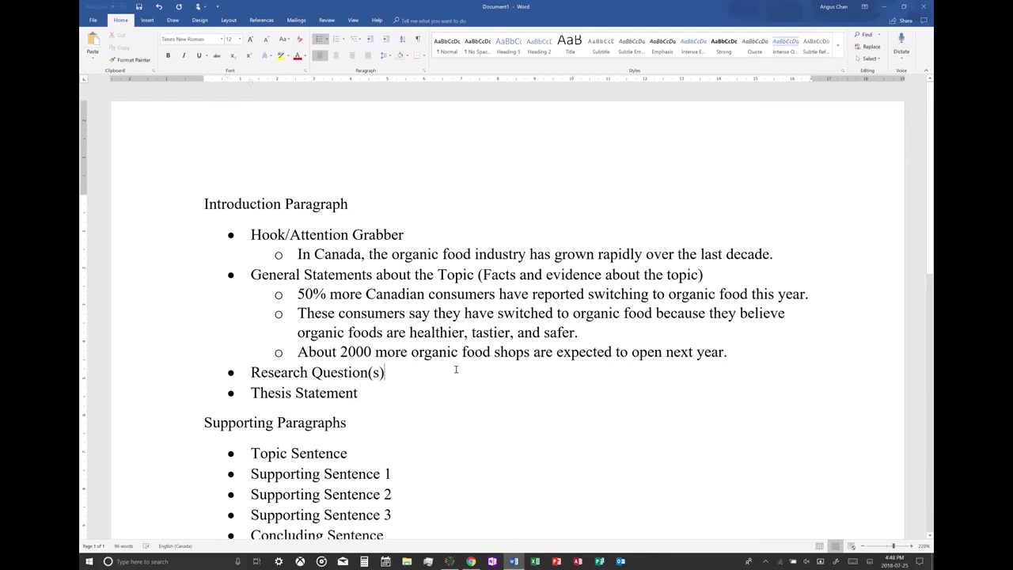
key(Return)
key(Tab)
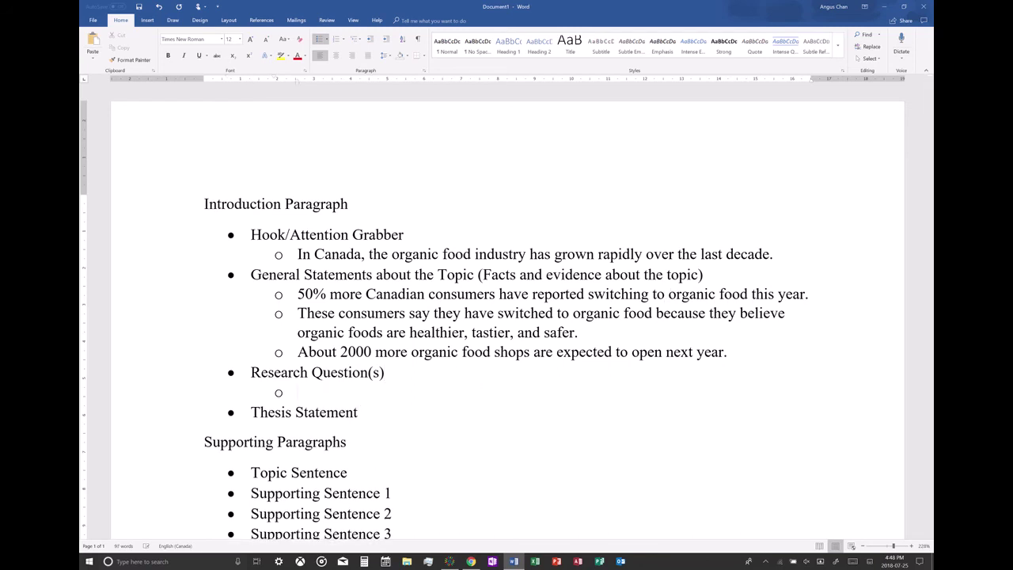
text(W)
key(BackSpace)
text(I)
text(However, )
text(is)
key(BackSpace)
key(BackSpace)
key(BackSpace)
text(d)
key(BackSpace)
text(although consumers be)
text(eve)
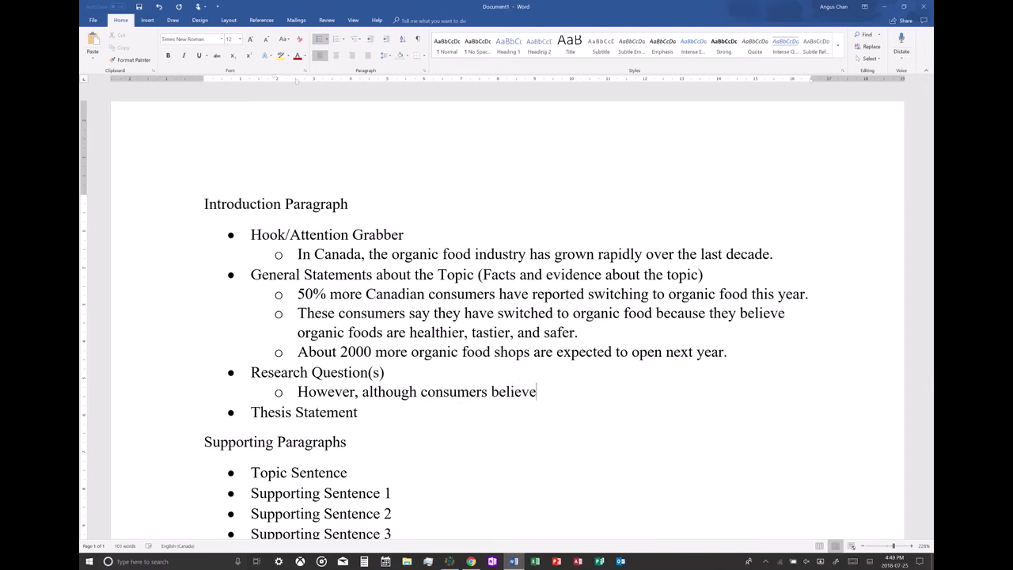
Complete the research question with "that organic foods are better than conventional foods, are they actually healthier, tastier, and safer?".
text( that organic foods )
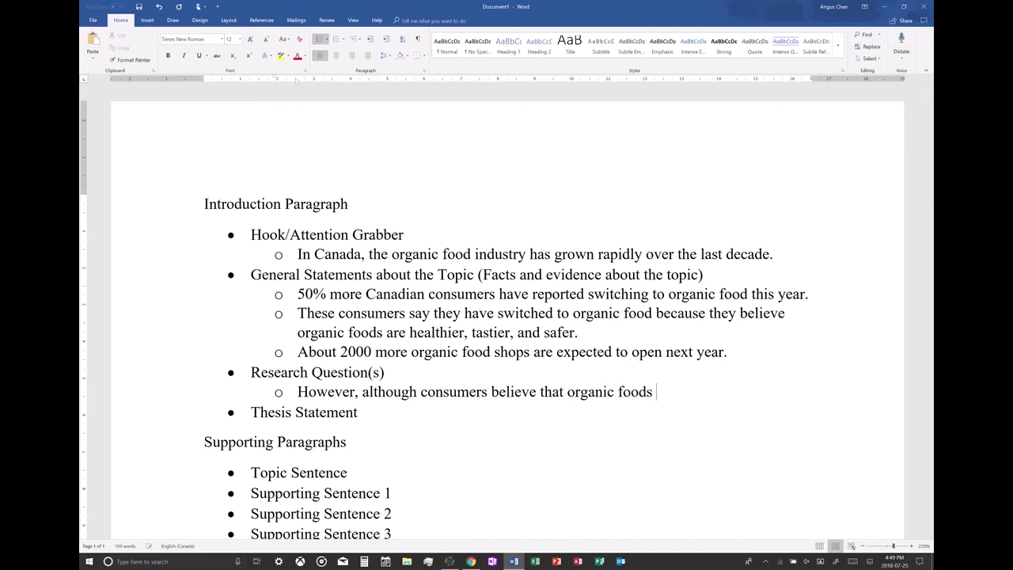
text(are better than con)
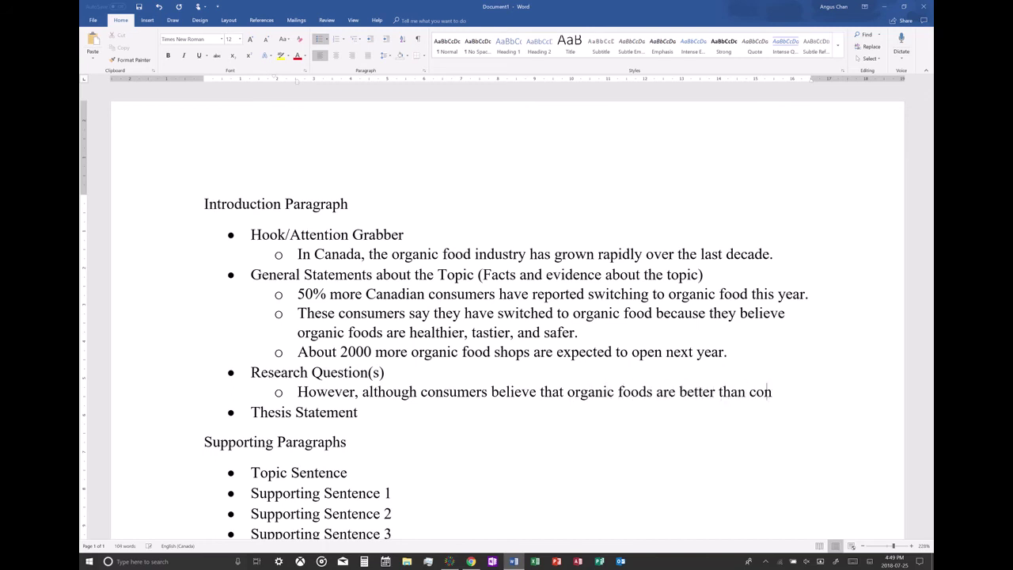
text(ventional )
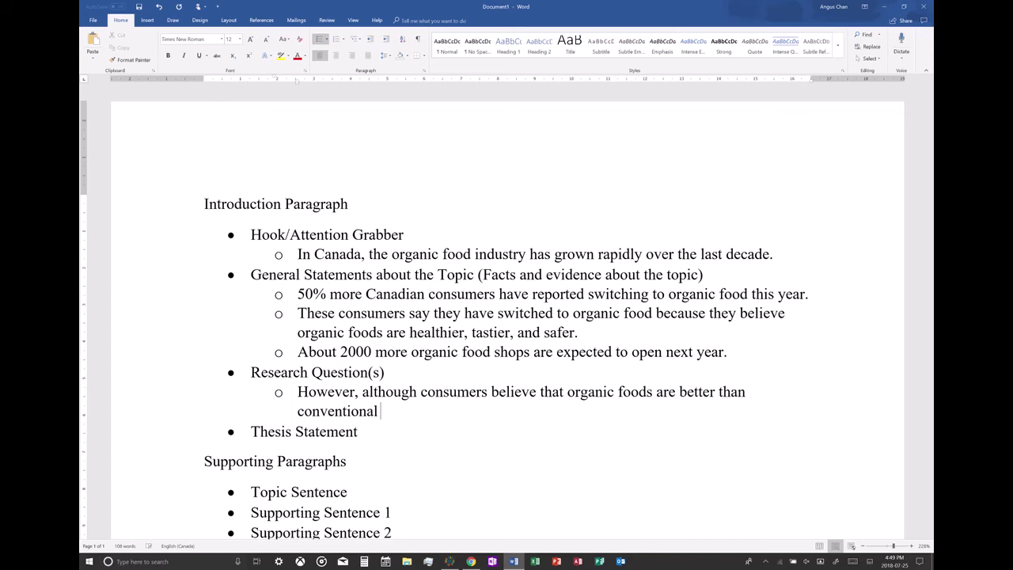
text(foods, are they actually)
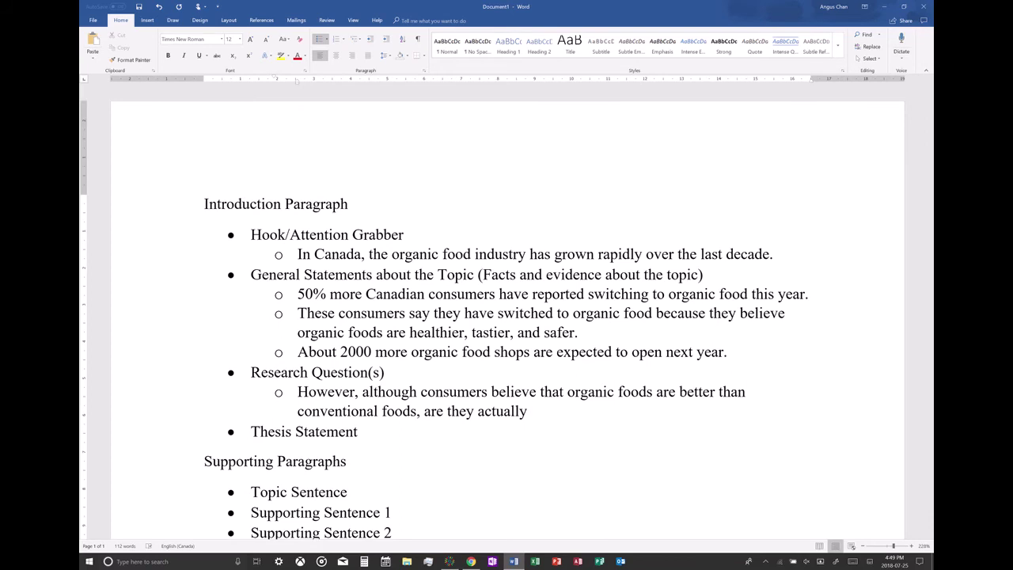
text( healthier, tastier , and s)
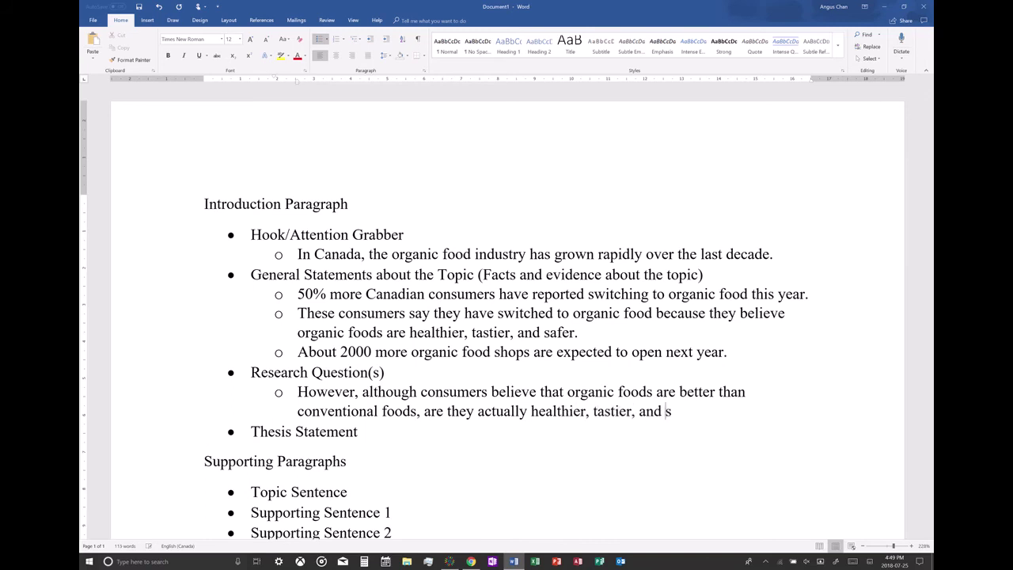
text(afer?)
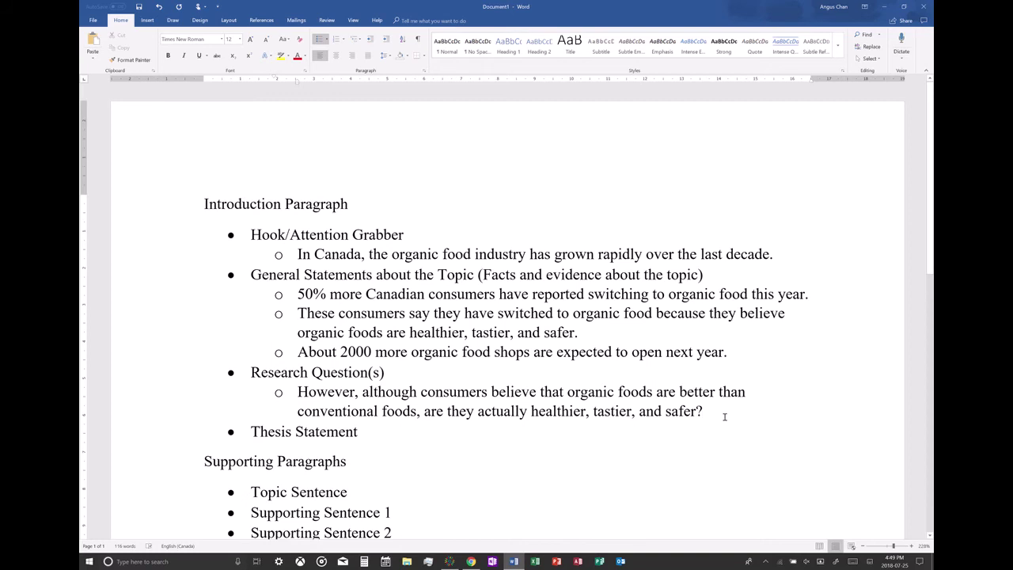
Add a second research question sub-bullet beginning "However, although consumers believe that organic foods are better than conventional foods,".
key(Return)
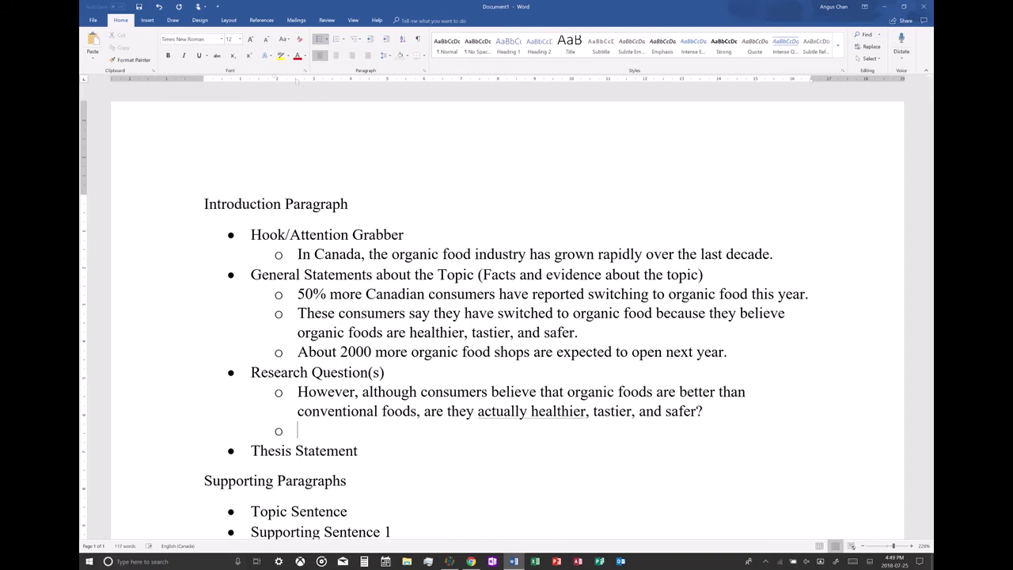
text(However, although consumer)
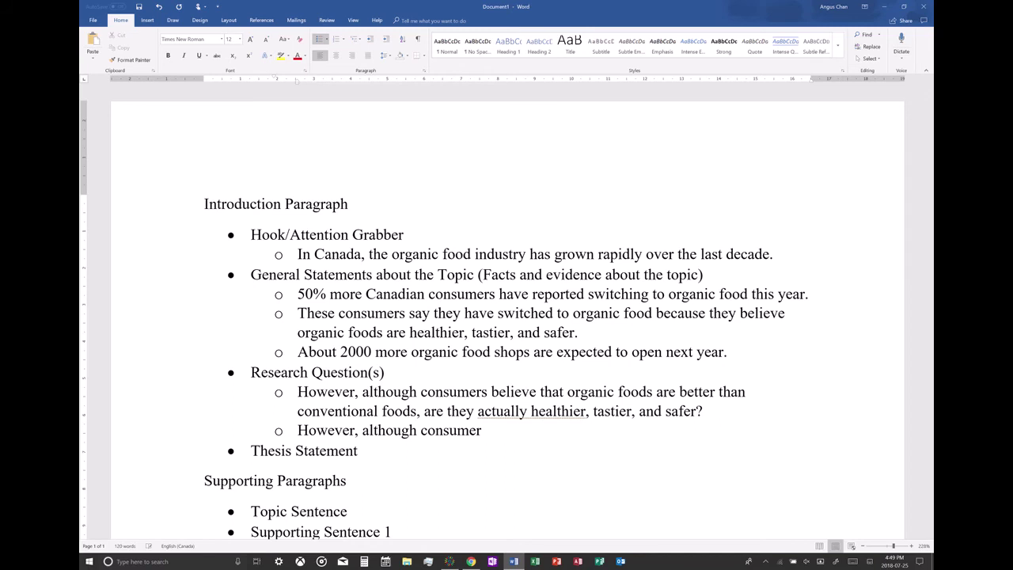
text(s believe that organic)
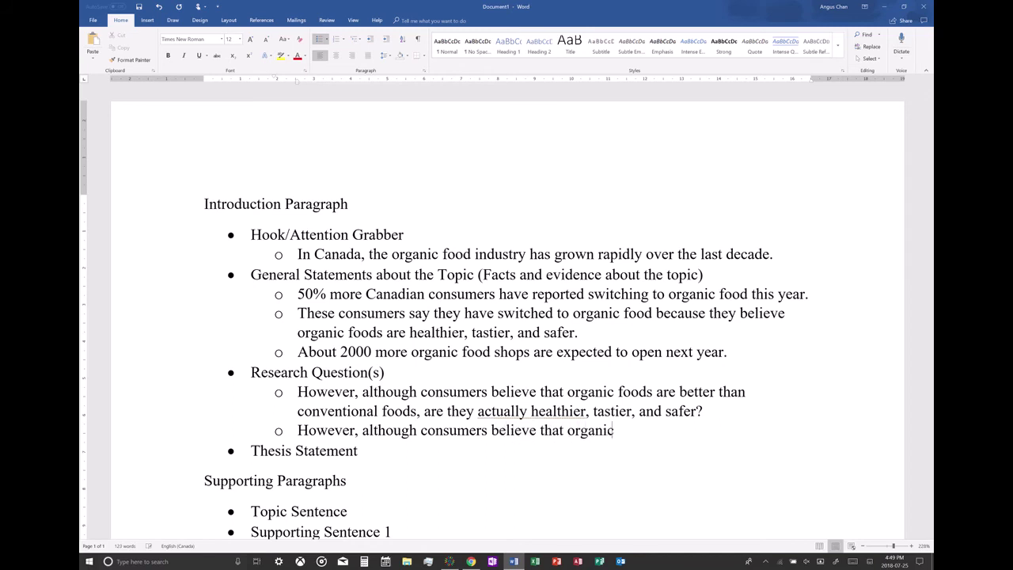
text( foods are bett)
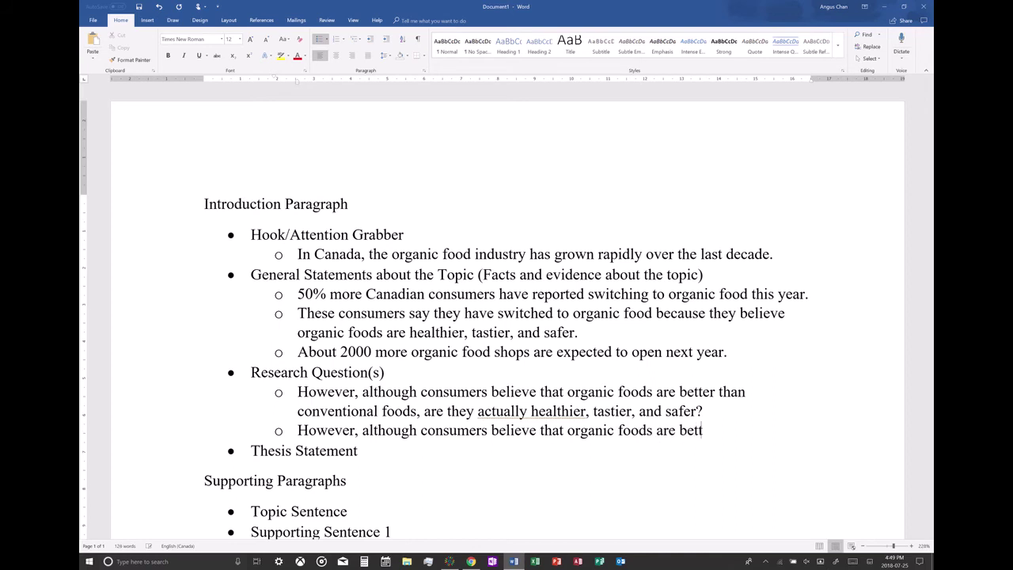
text(er than convent)
text(ional c)
key(BackSpace)
text(foods.)
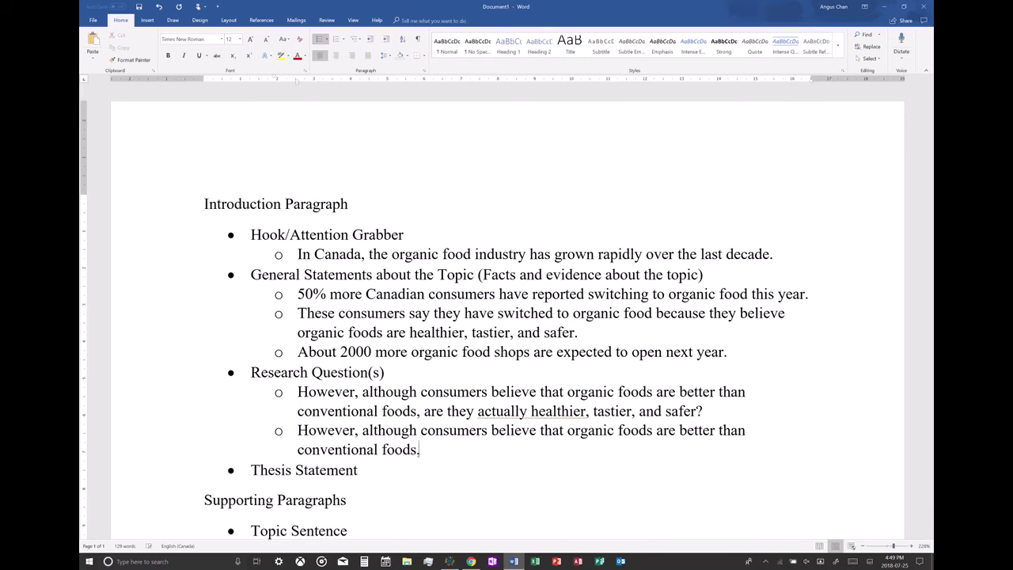
key(BackSpace)
text(,)
Continue the second research question with "other consumers question whether organic food".
text(other consumers question whether they are)
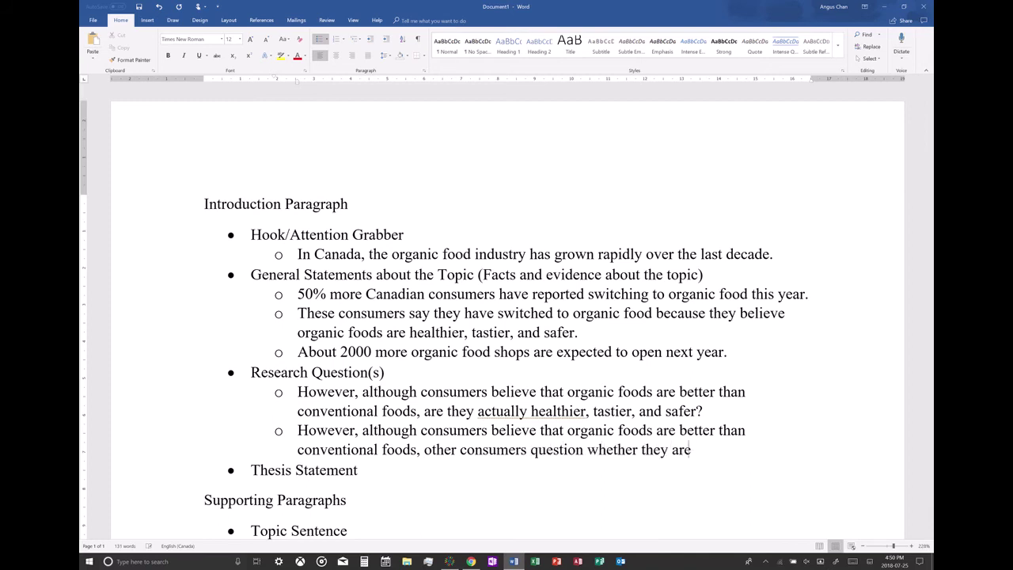
key(BackSpace)
key(BackSpace)
key(BackSpace)
key(BackSpace)
key(BackSpace)
key(BackSpace)
key(BackSpace)
key(BackSpace)
key(BackSpace)
text(organic food)
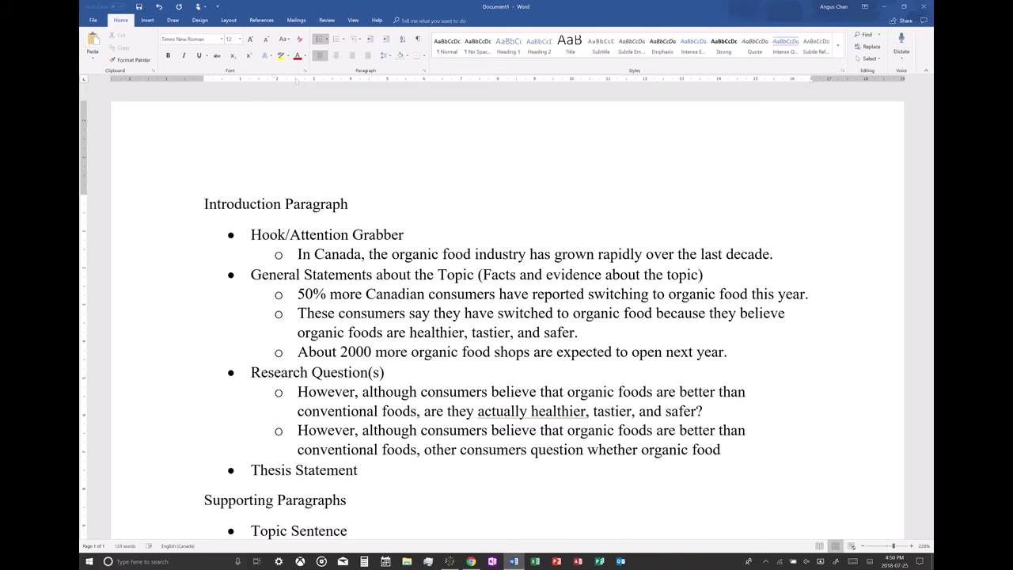
Reword the second research question's final clause to read "many other consumers ask whether organic foods".
drag(588, 450, 530, 450)
text(ask)
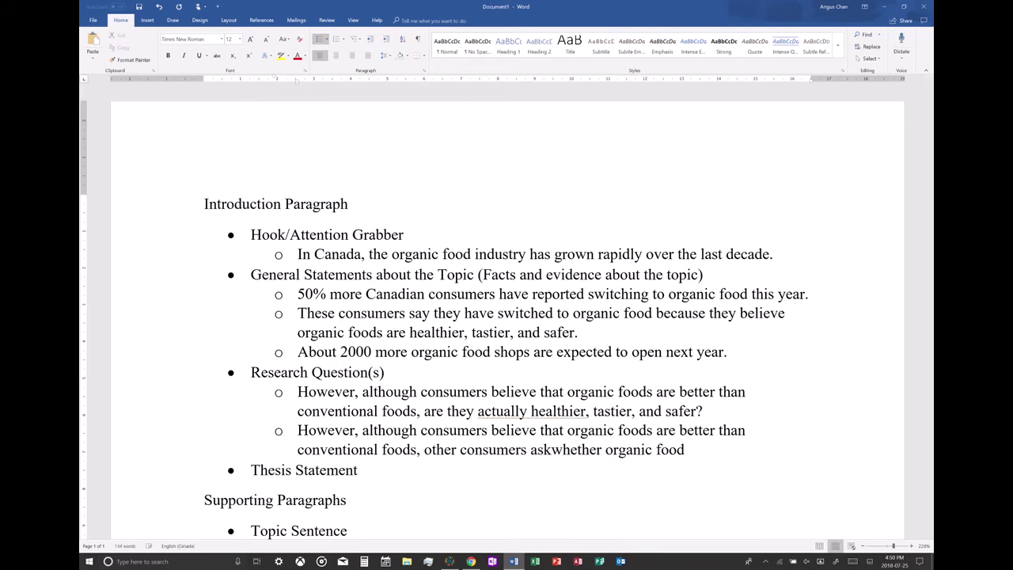
drag(458, 450, 421, 450)
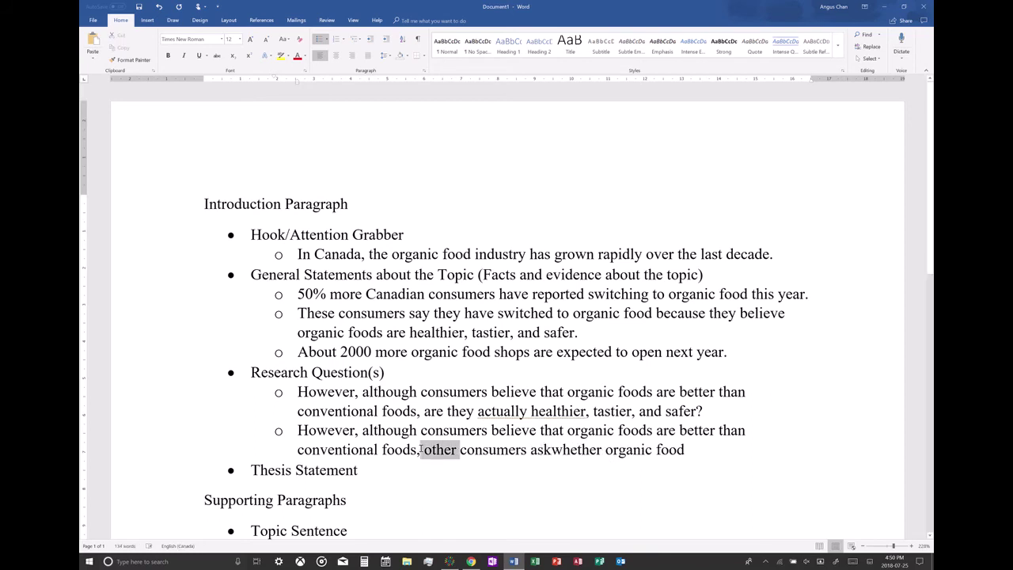
click(425, 450)
text(many)
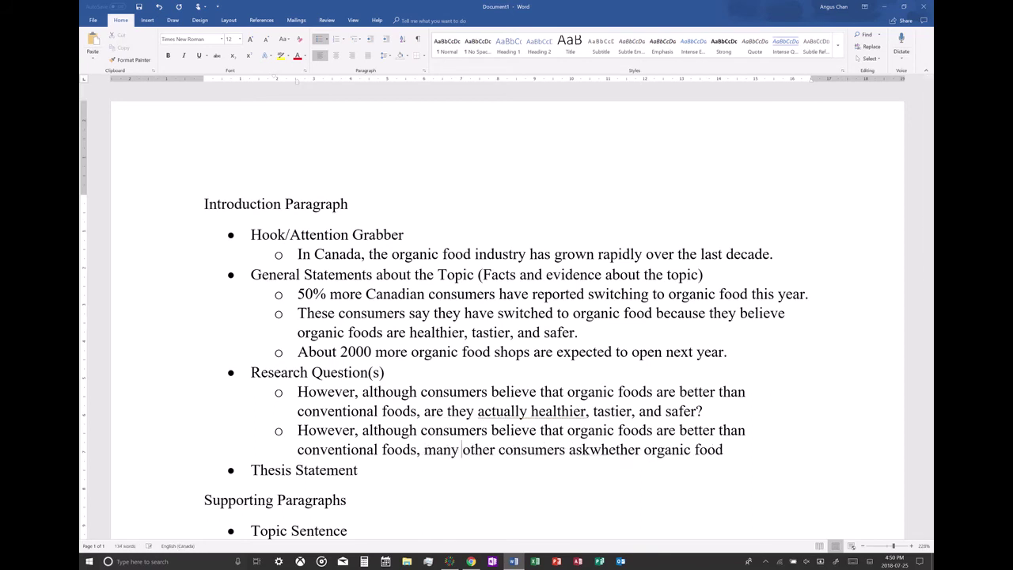
click(593, 449)
key(End)
text(s)
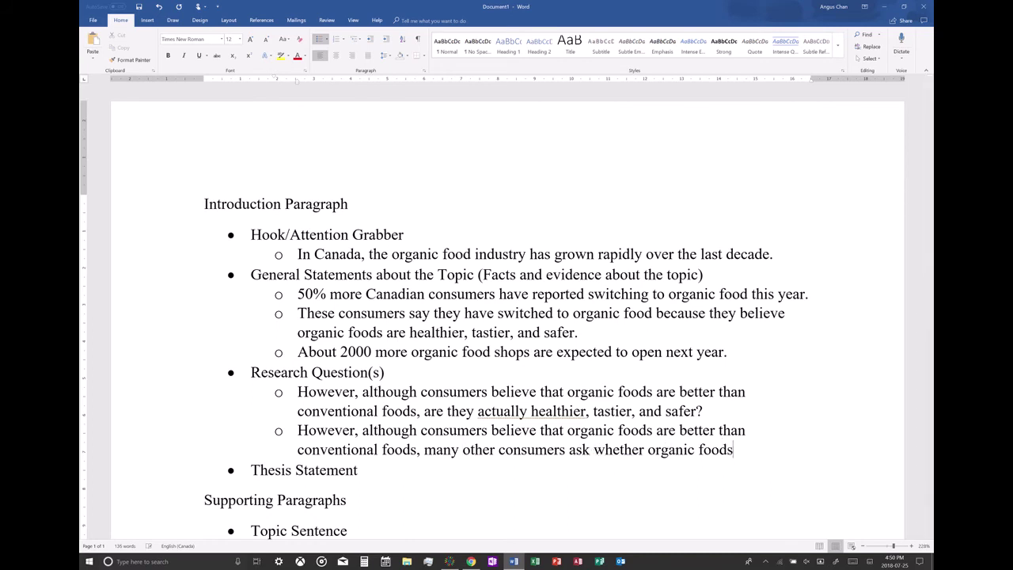
Finish the second research question with "are actually" and a copy of "healthier, tastier, and safer" from the first question, ending with a period.
text( are actually)
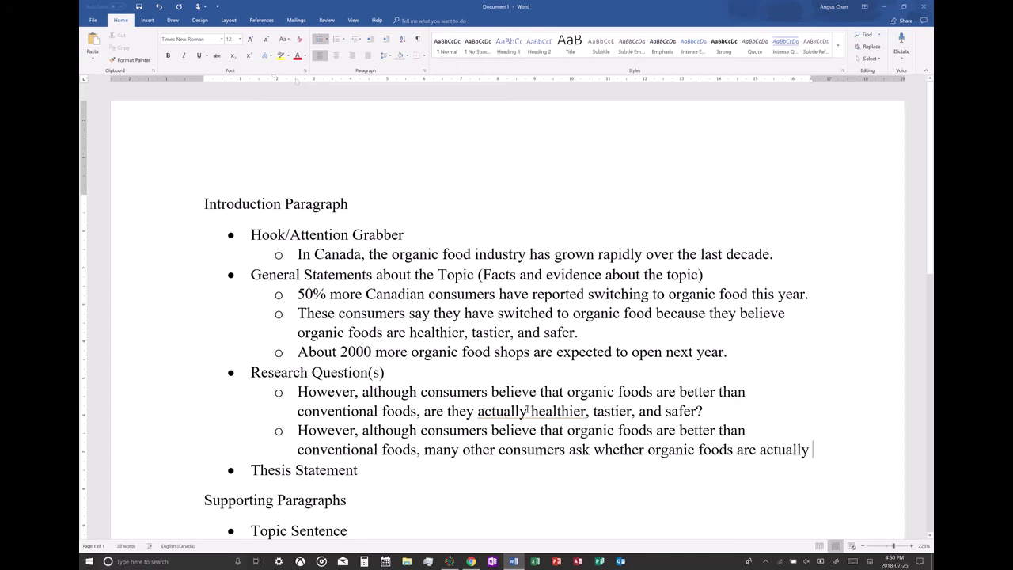
drag(530, 411, 696, 412)
key(ctrl+c)
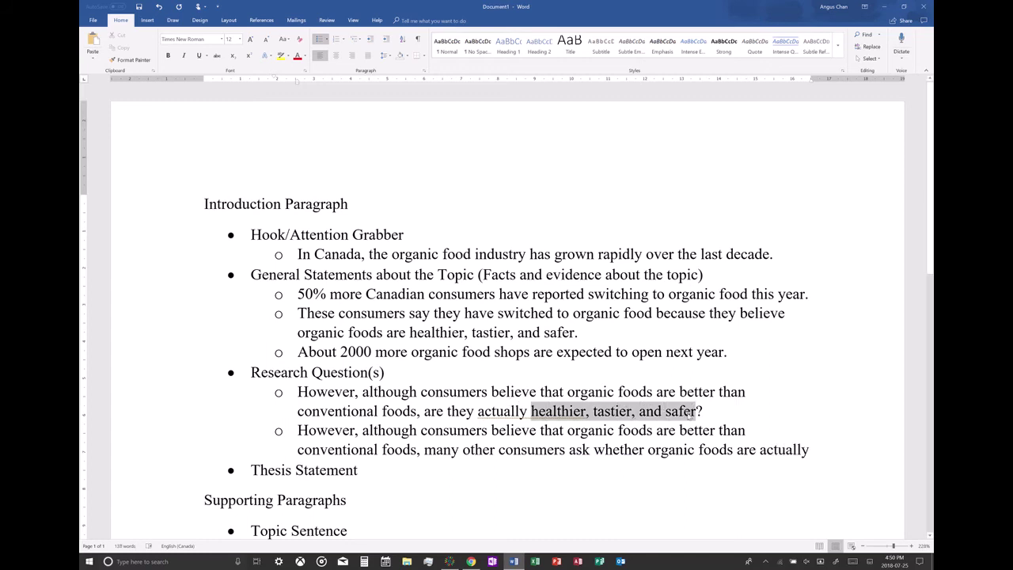
click(813, 457)
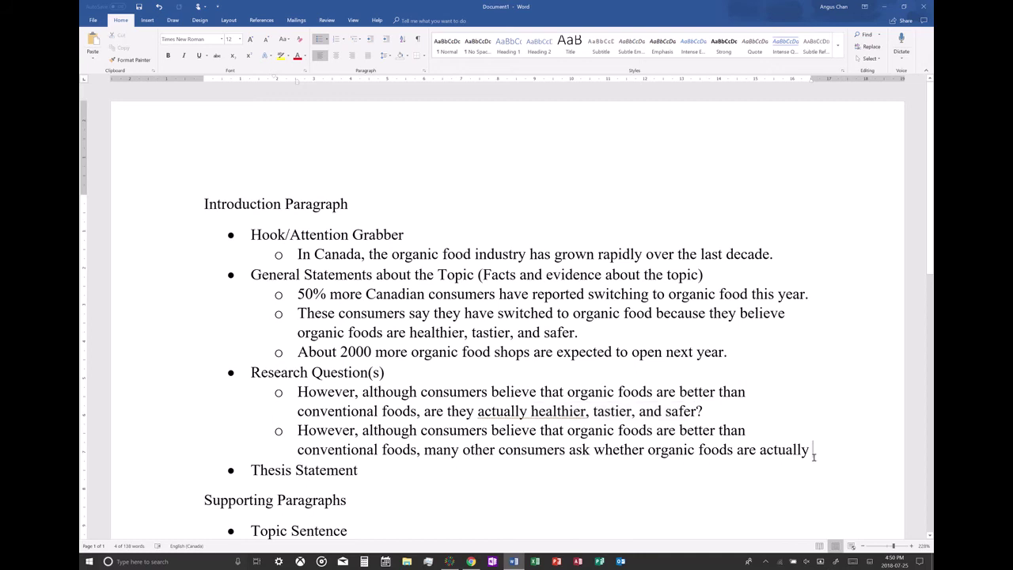
key(ctrl+v)
text(.)
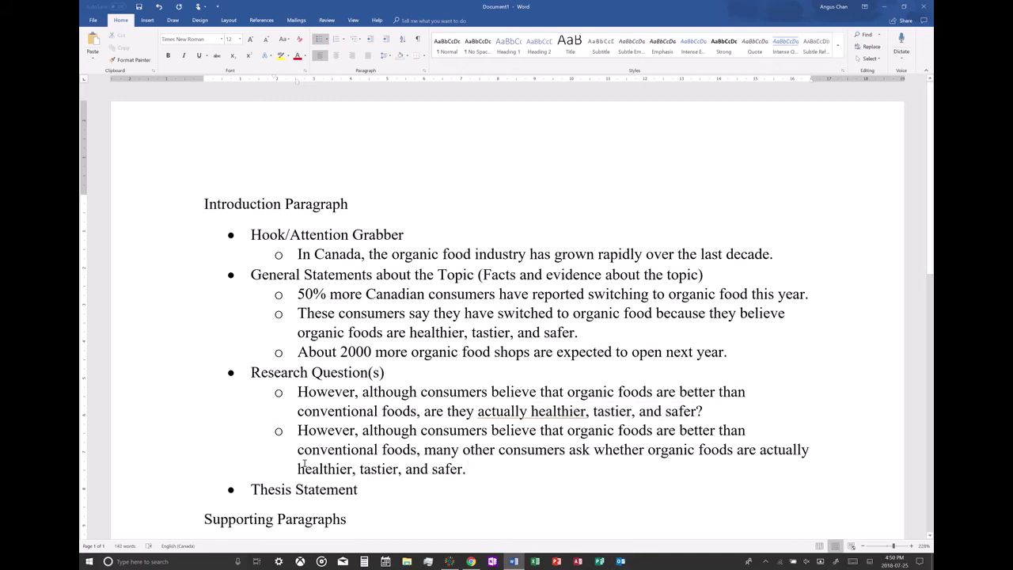
Add a sub-bullet under Thesis Statement that begins "According to recent scientific research (in my essay)".
click(386, 487)
key(Return)
key(Tab)
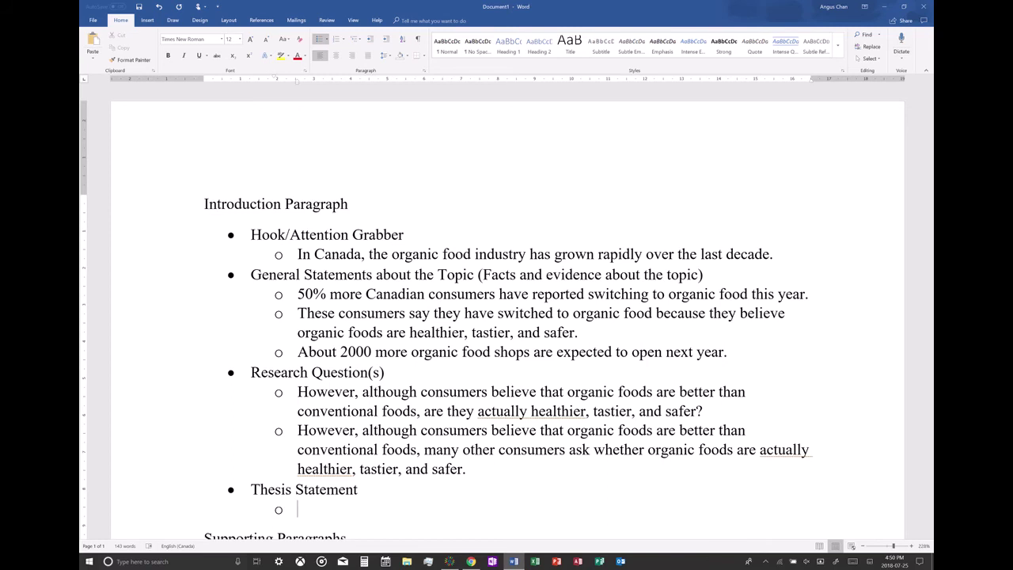
text(According to)
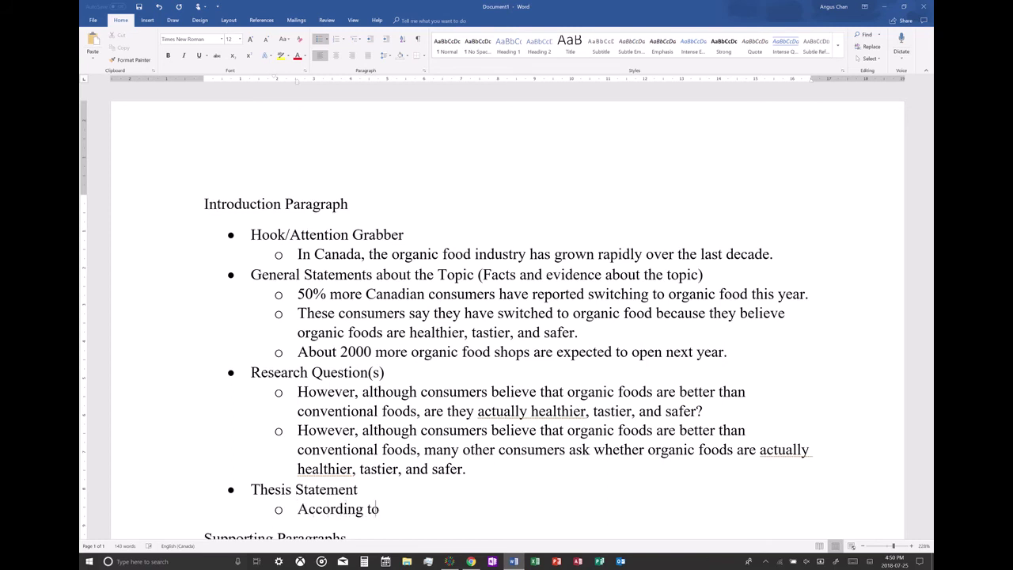
text( recent scientific r)
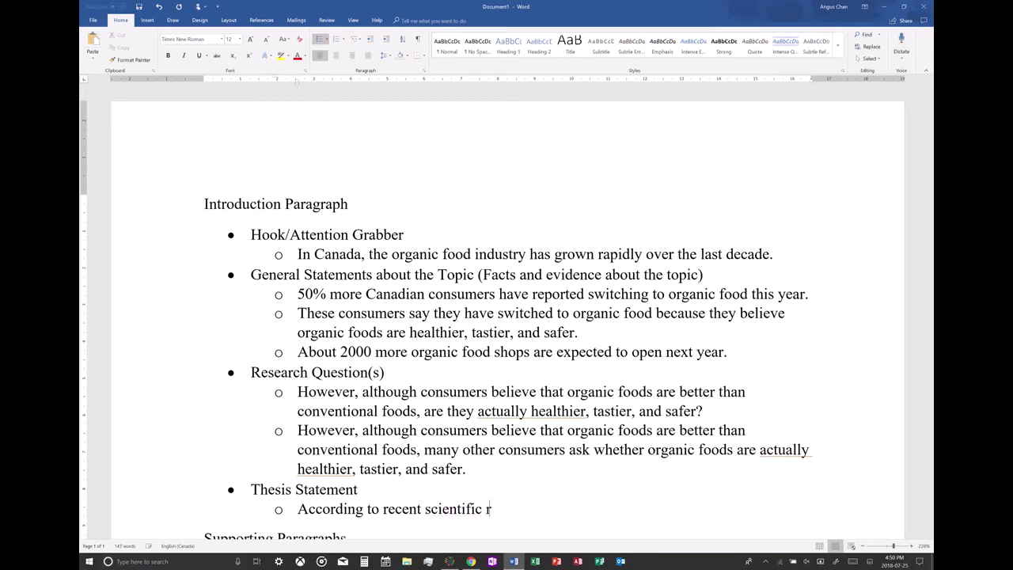
text(esearch (in my)
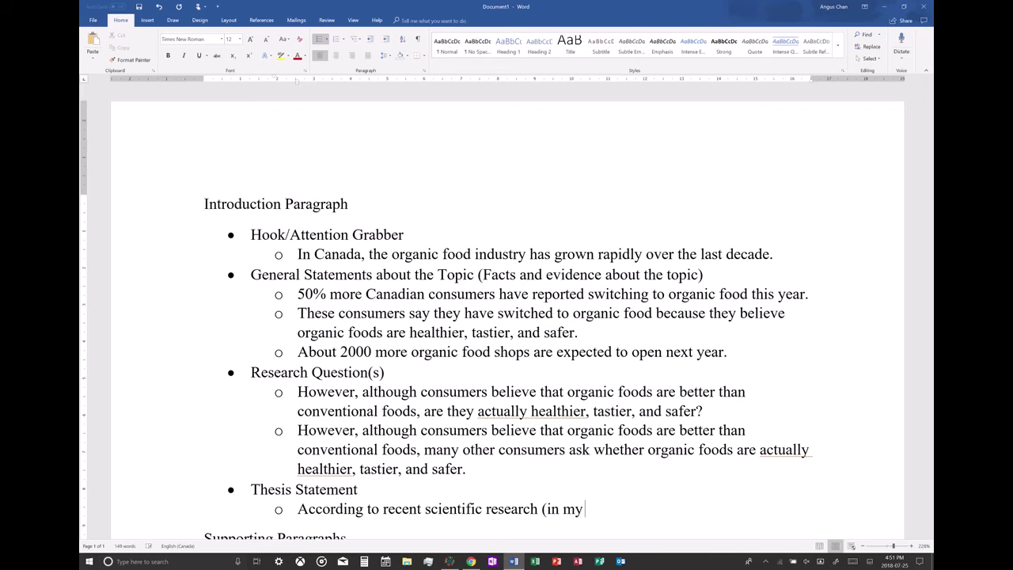
text( essay))
Replace the parenthetical remark in the thesis sentence with ", organic foods are".
key(BackSpace)
key(BackSpace)
key(BackSpace)
key(BackSpace)
key(BackSpace)
key(BackSpace)
key(BackSpace)
key(BackSpace)
key(BackSpace)
key(BackSpace)
key(BackSpace)
key(BackSpace)
key(BackSpace)
text(organic)
text(s)
key(BackSpace)
key(BackSpace)
text(c foods are)
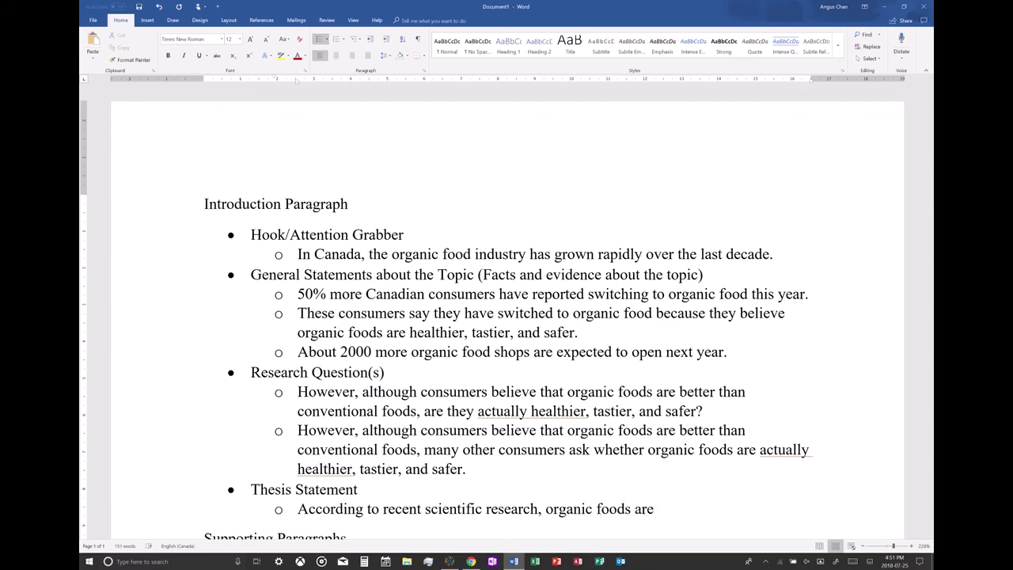
Continue the thesis sentence with "in fact no more healthier,".
text(in fac)
key(BackSpace)
text(ct no more)
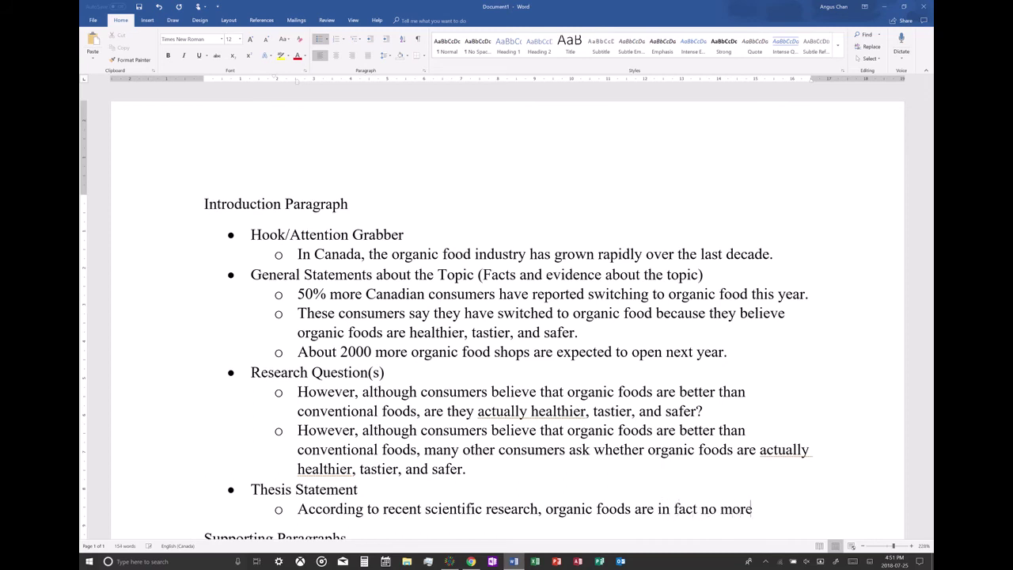
text( health)
key(BackSpace)
key(BackSpace)
key(BackSpace)
text(lthie)
key(BackSpace)
text(ier,)
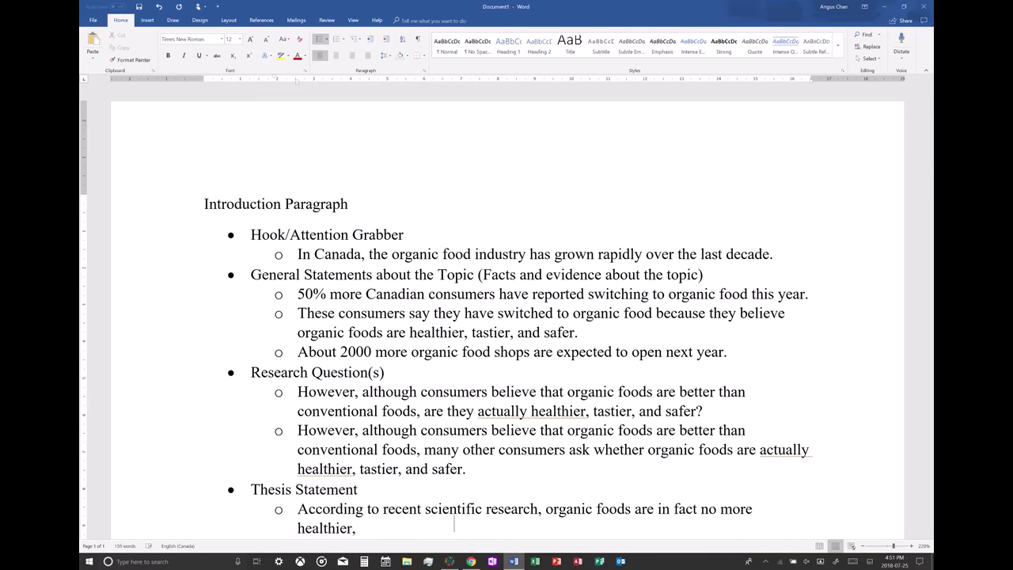
Complete the thesis sentence with "tastier, or safer than conventional foods.".
text( tastier, and safe)
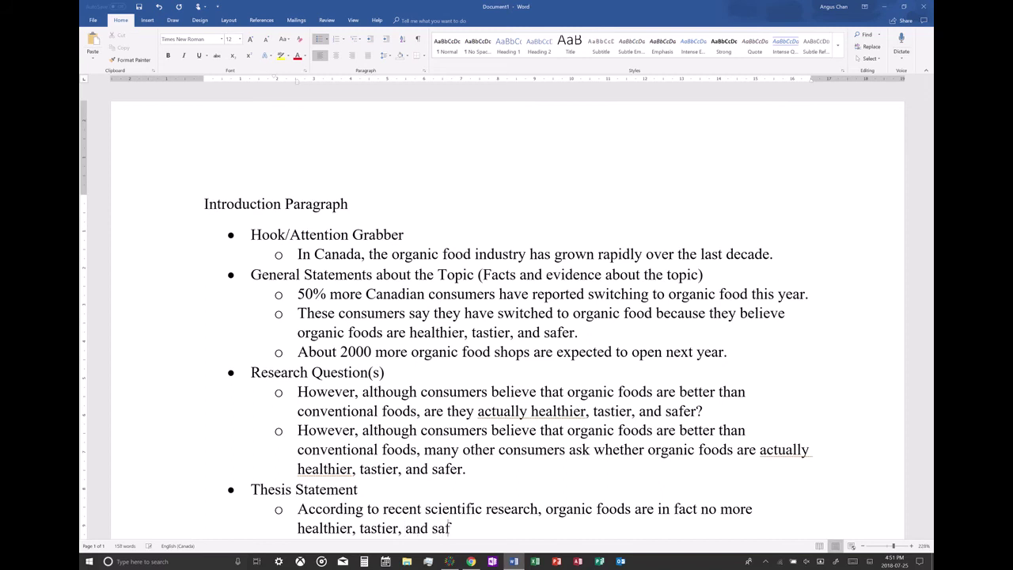
key(BackSpace)
key(BackSpace)
key(BackSpace)
key(BackSpace)
key(BackSpace)
key(BackSpace)
key(BackSpace)
key(BackSpace)
text(or safer tha)
key(BackSpace)
key(BackSpace)
text(afer than conv)
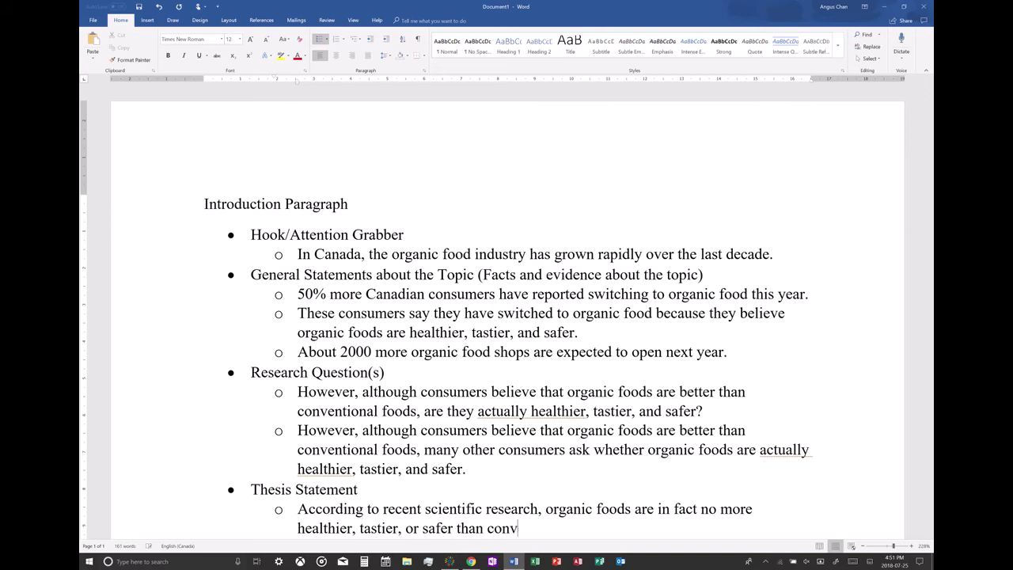
text(entional foods.)
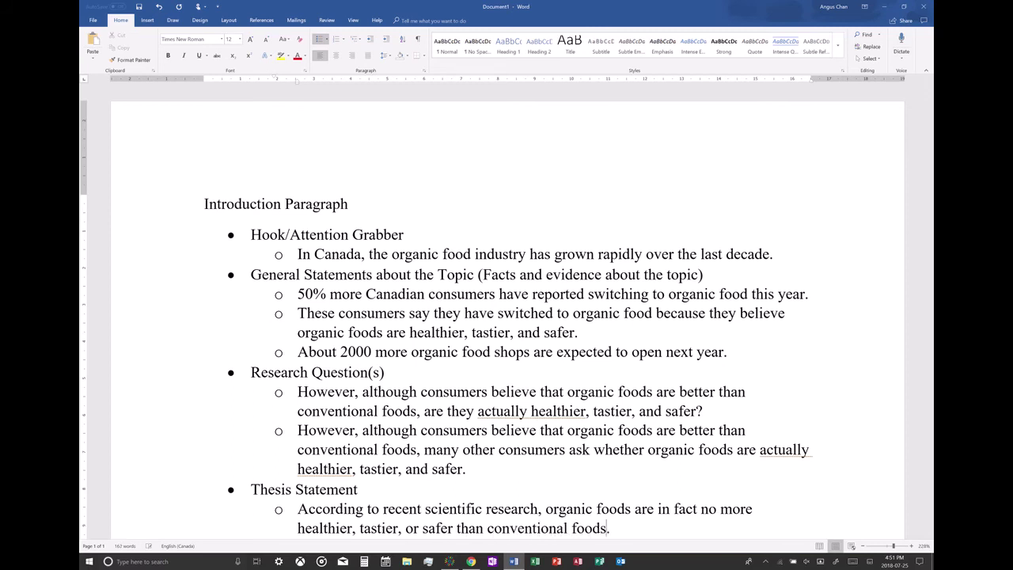
scroll(387, 489, down, 1)
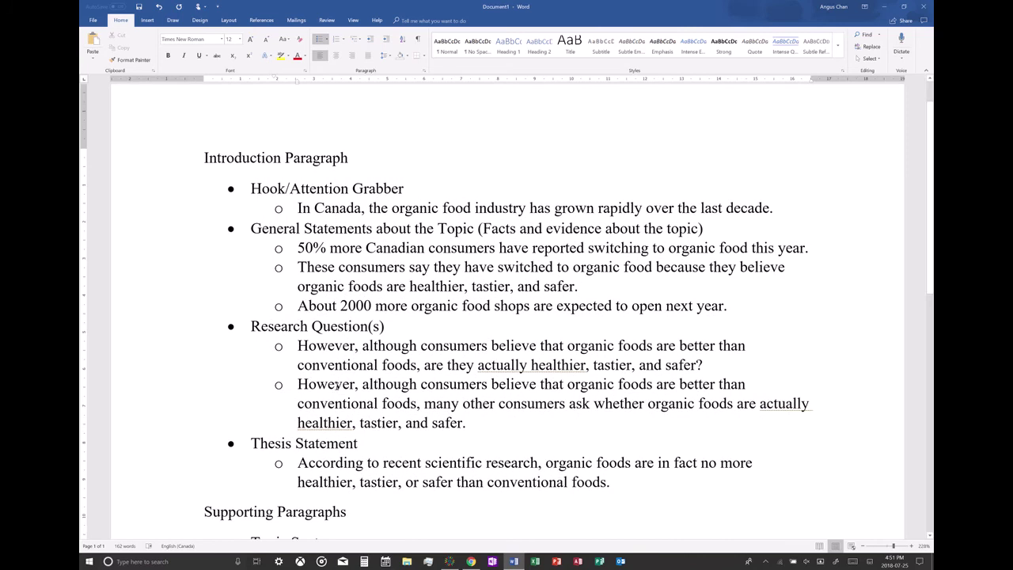
Make the "Introduction Paragraph" heading bold and underlined.
double_click(266, 159)
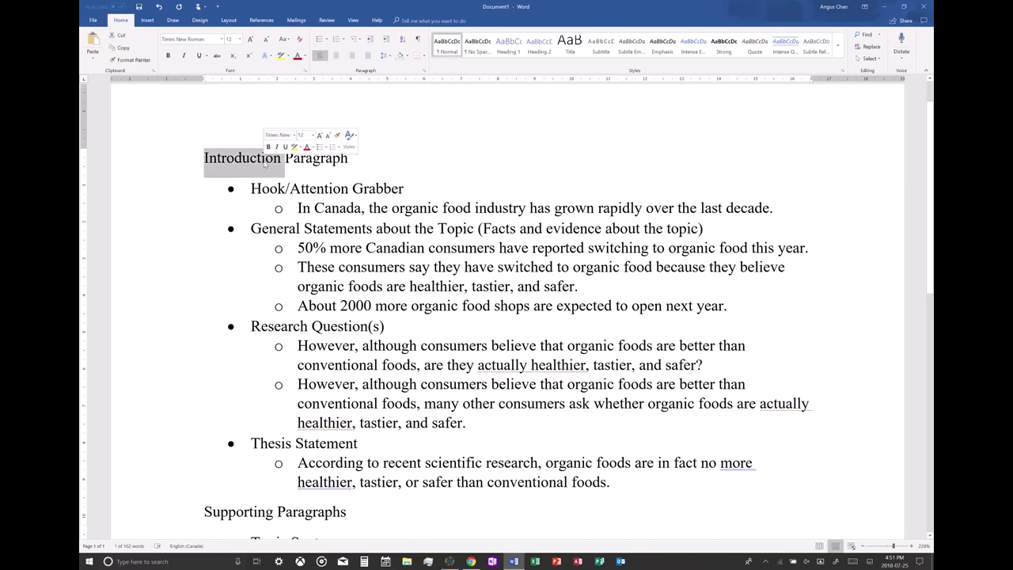
click(354, 159)
drag(354, 159, 190, 164)
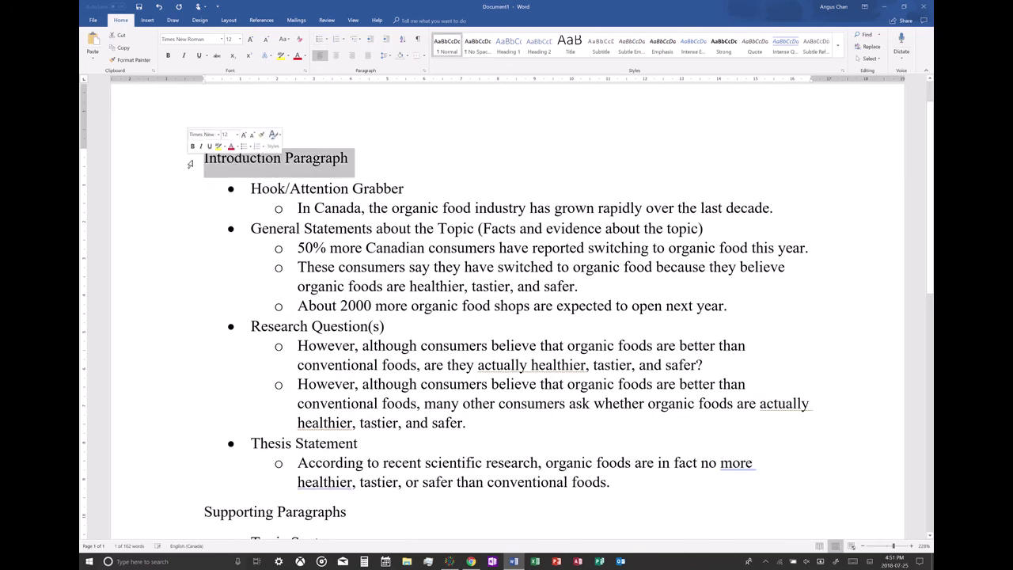
key(ctrl+b)
key(ctrl+u)
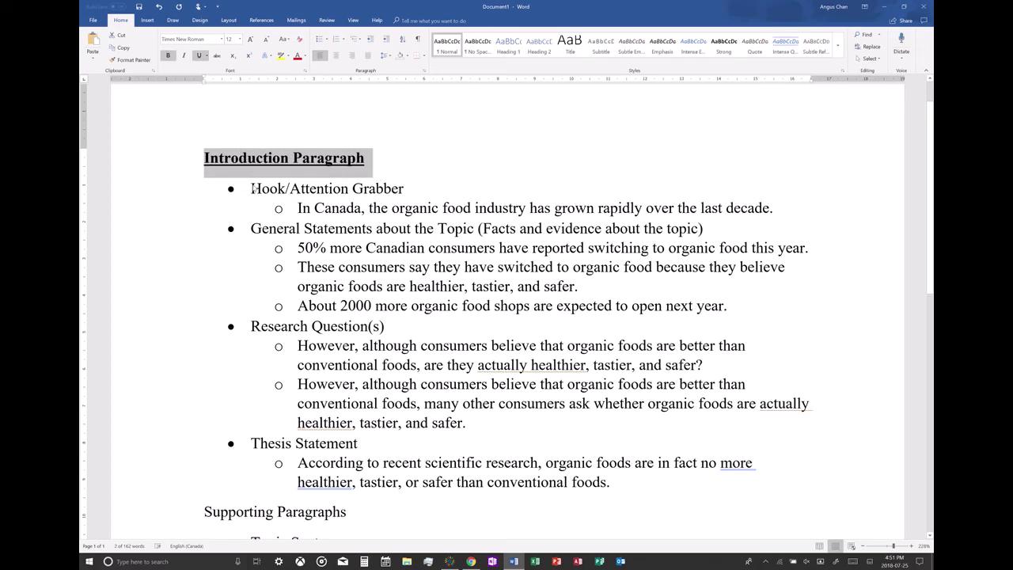
click(412, 247)
click(299, 209)
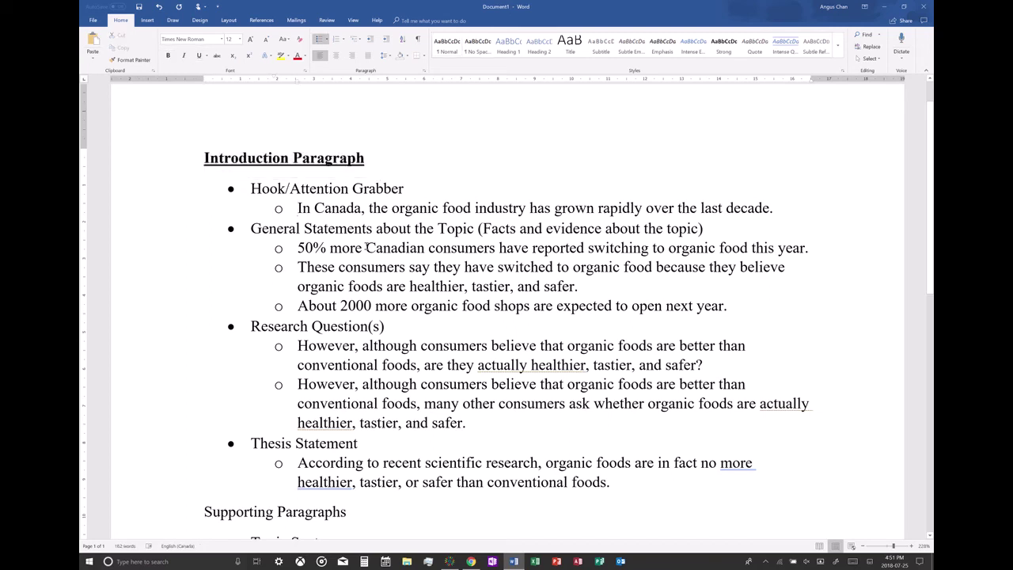
drag(299, 208, 372, 228)
click(348, 266)
key(alt)
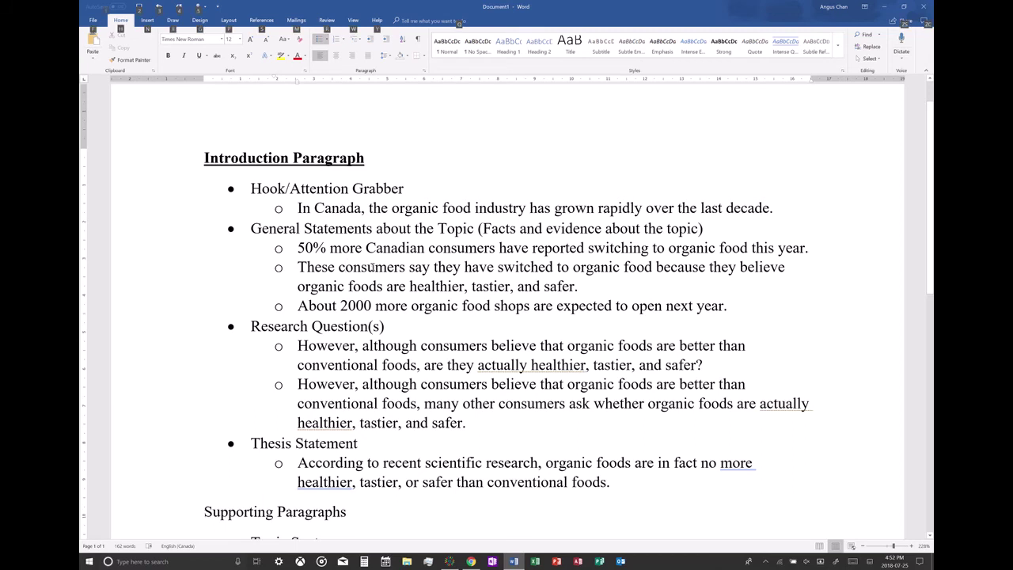
Append "(1. Health benefits, 2. Taste, 3. Safety)" to the Supporting Paragraphs heading.
scroll(372, 262, down, 5)
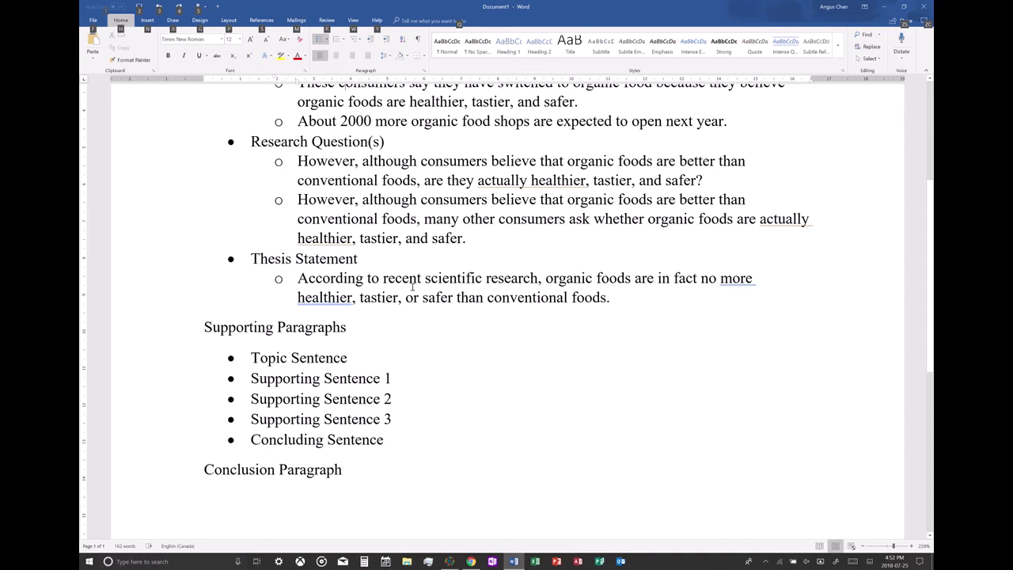
click(394, 379)
click(359, 324)
text(()
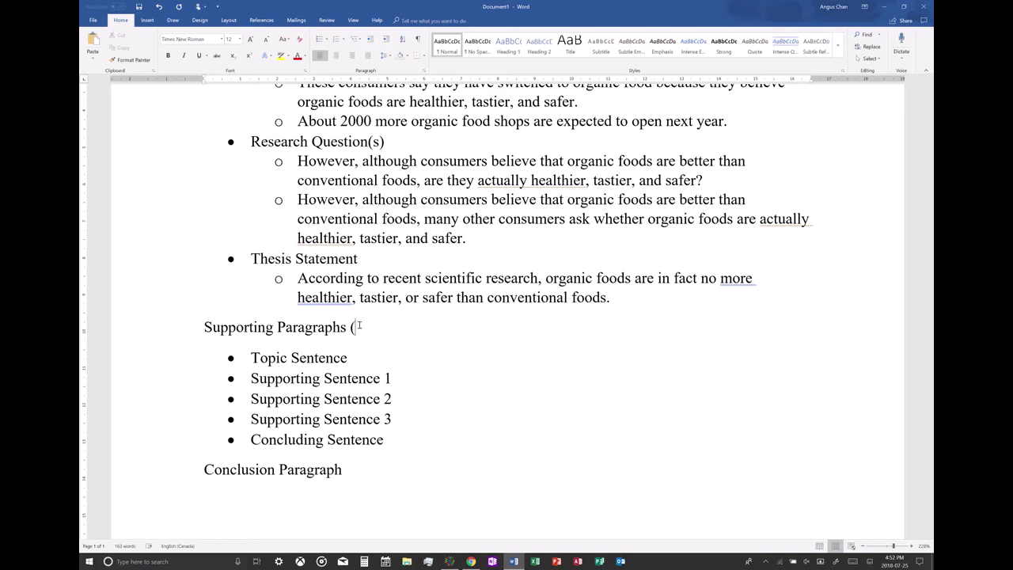
double_click(321, 298)
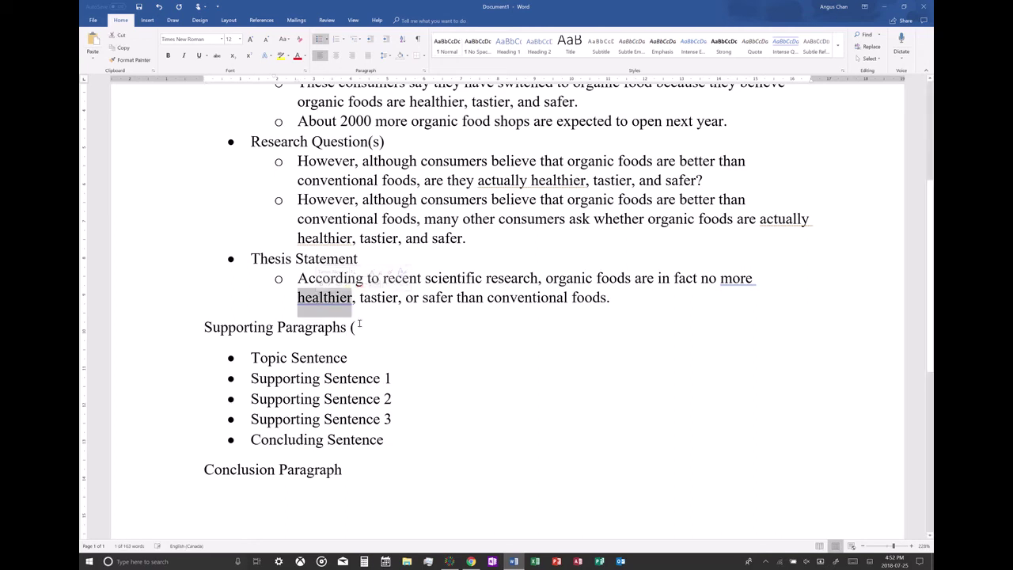
click(361, 326)
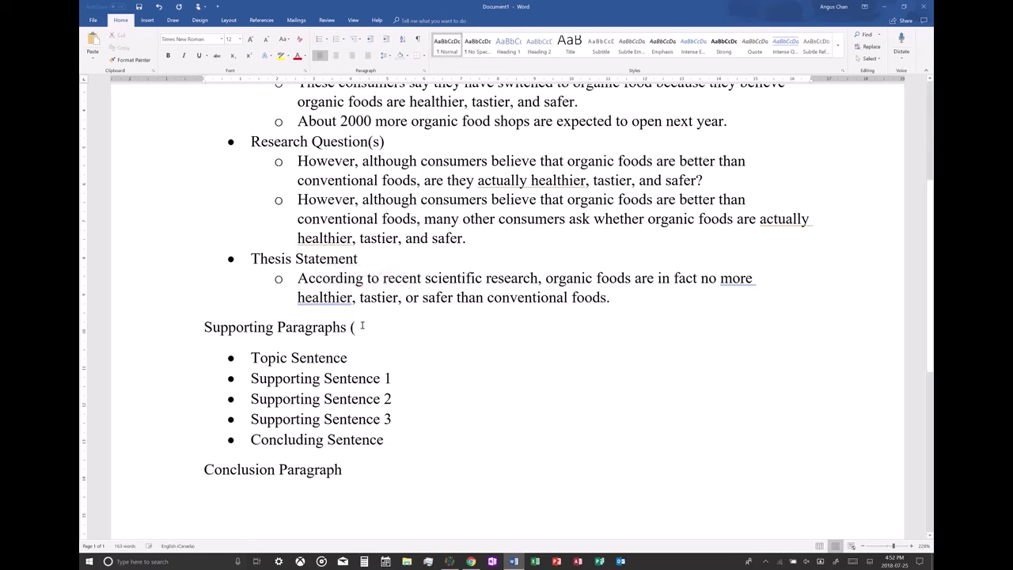
text(Eac)
key(BackSpace)
key(BackSpace)
key(BackSpace)
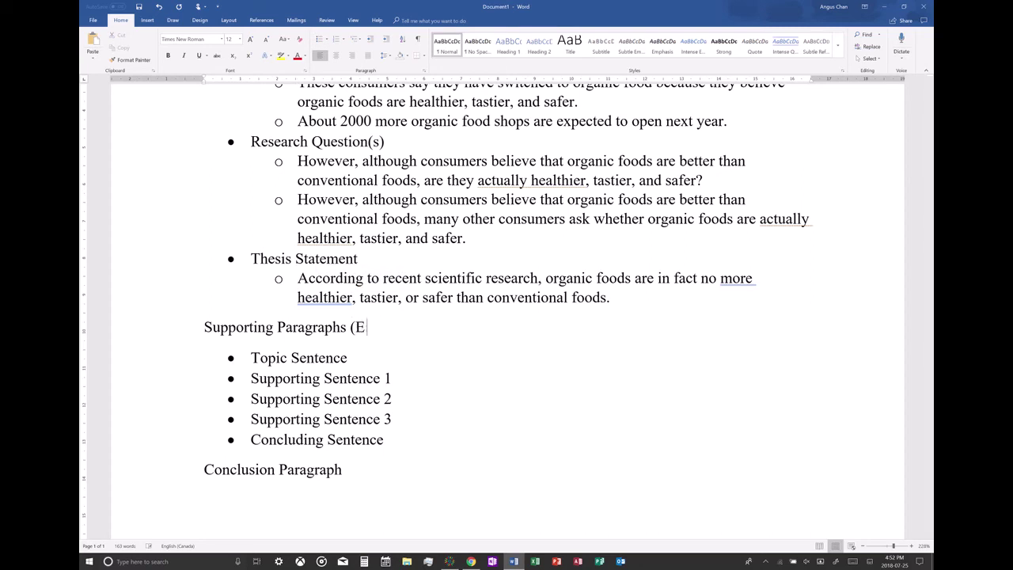
text(1. Health benef)
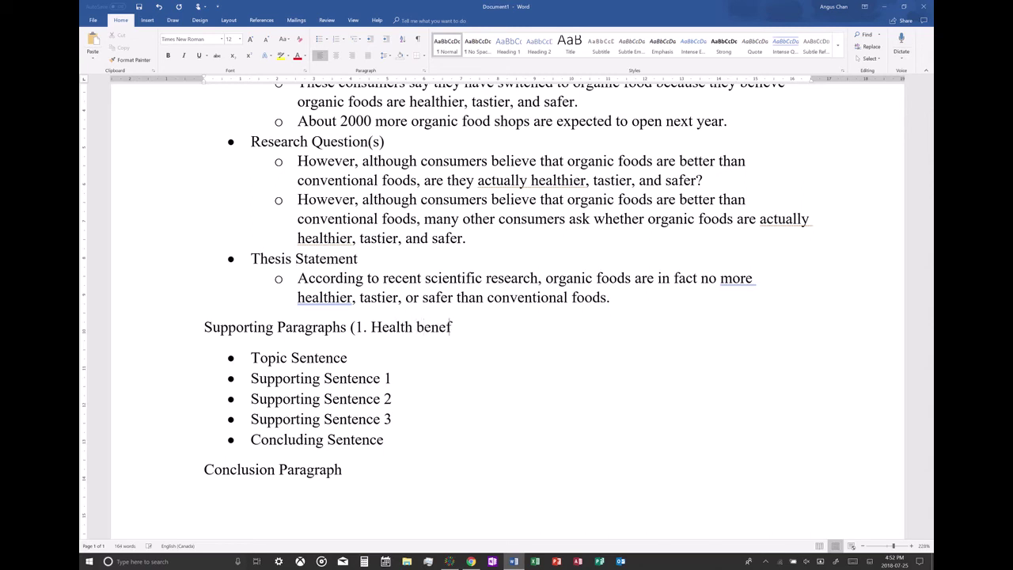
text(its, 2. Taste, 3. Saf)
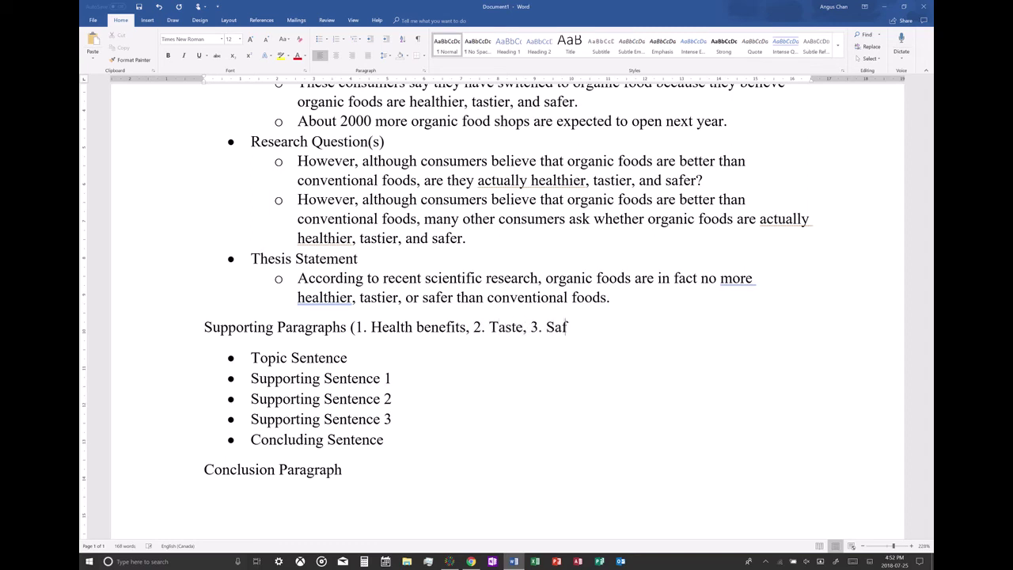
text(ety))
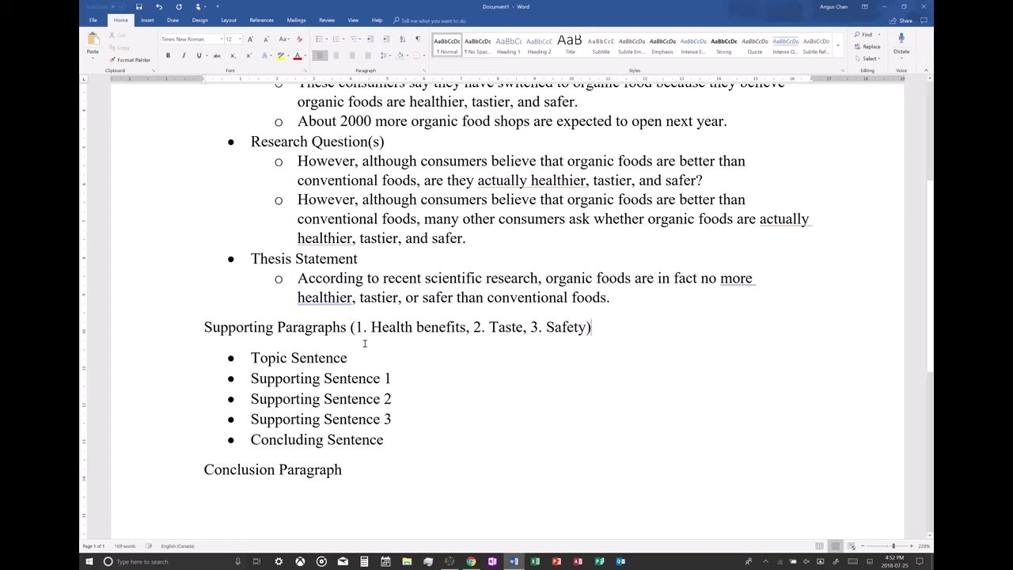
drag(252, 357, 387, 445)
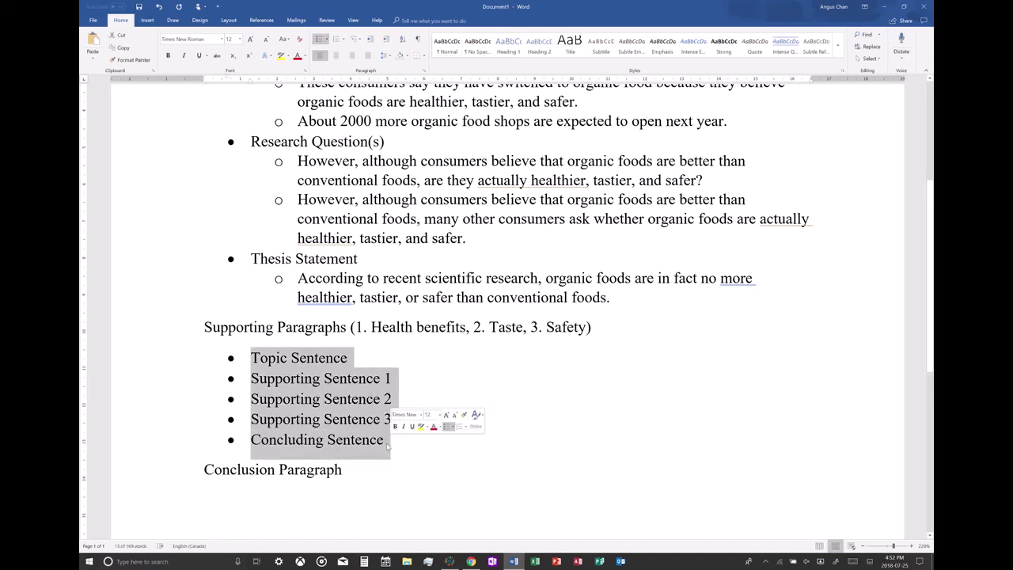
click(388, 445)
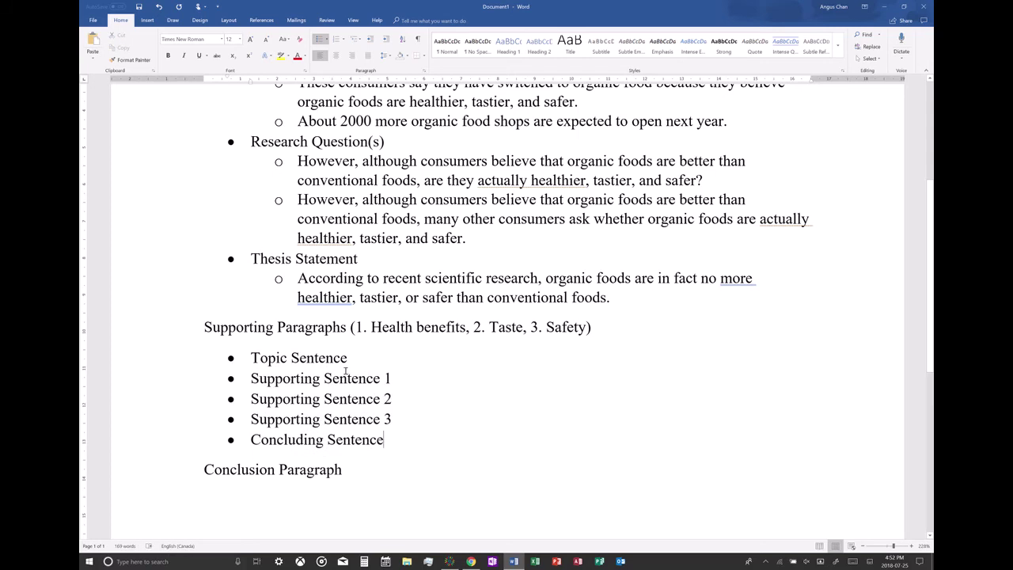
scroll(345, 372, down, 2)
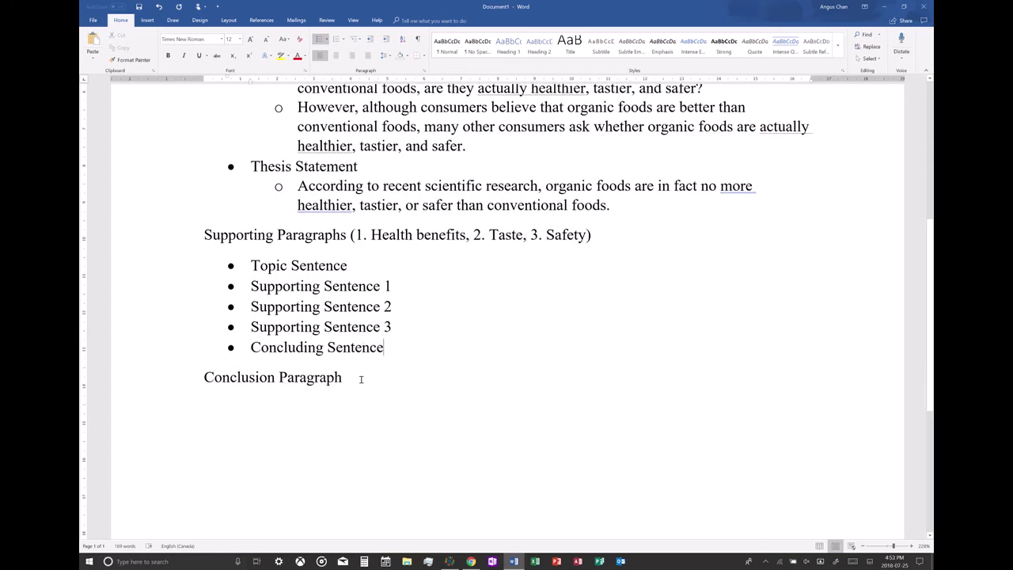
click(360, 379)
Switch to the essay slides, advance to the "Conclusion: purpose" slide and start a screen sketch of it.
key(alt+Tab)
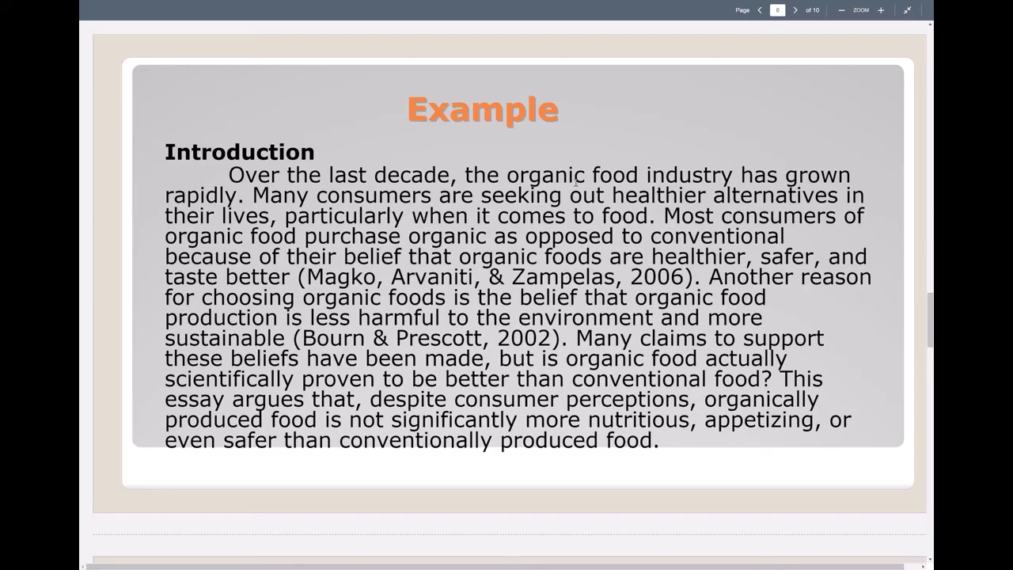
click(797, 11)
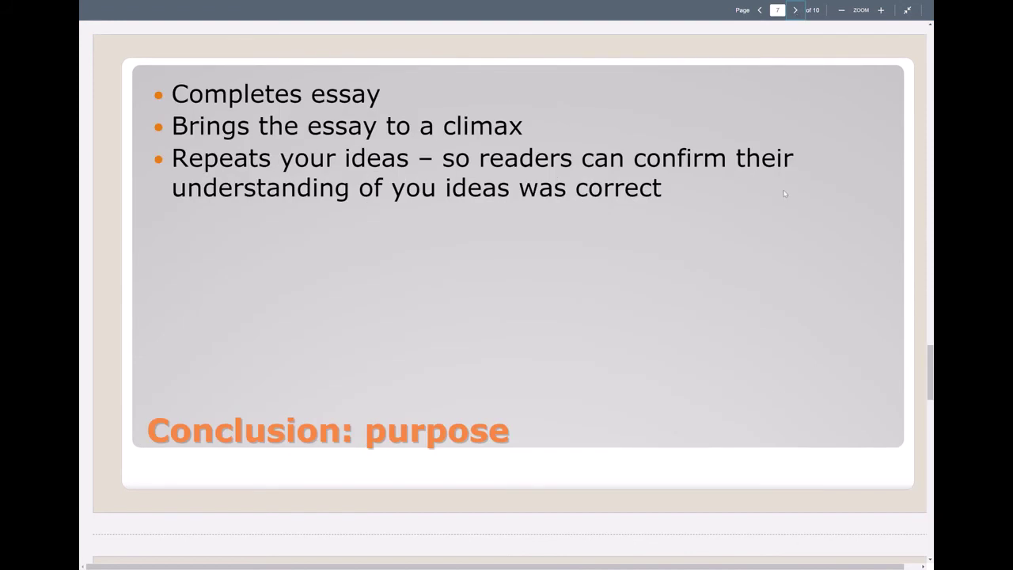
key(super+w)
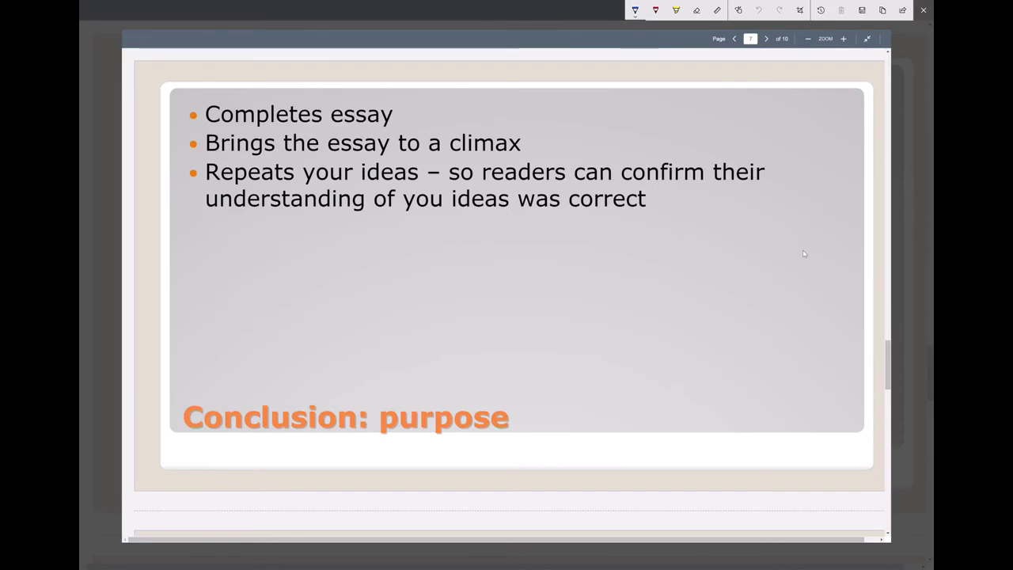
Circle the slide title and "Completes essay" in blue, underline "Brings the essay to a climax" and box the word "climax".
mouse_move(503, 386)
mouse_down()
mouse_move(182, 432)
mouse_move(471, 377)
mouse_move(385, 367)
mouse_up()
mouse_move(360, 90)
mouse_down()
mouse_move(399, 102)
mouse_move(305, 82)
mouse_move(396, 103)
mouse_up()
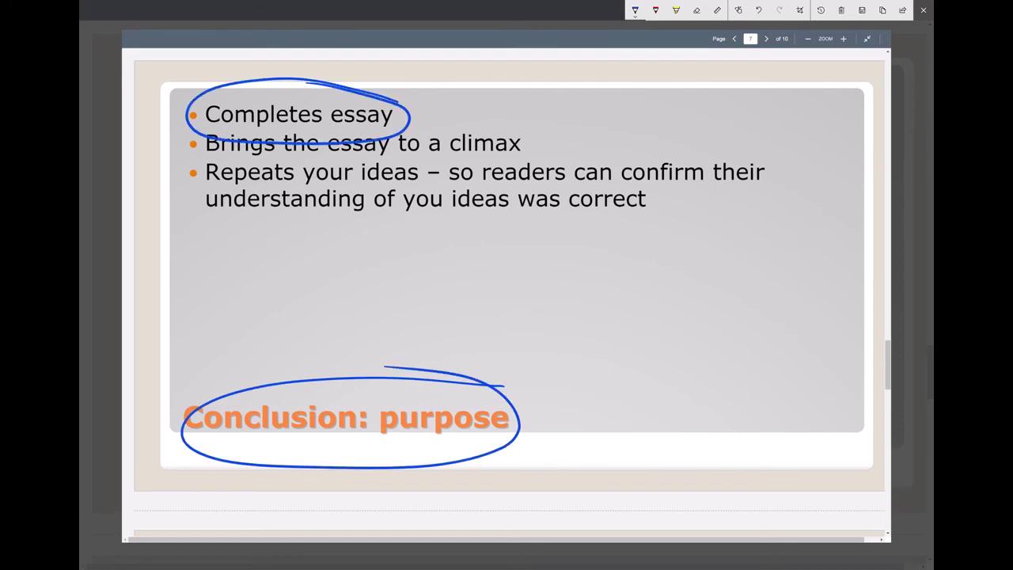
drag(208, 156, 545, 155)
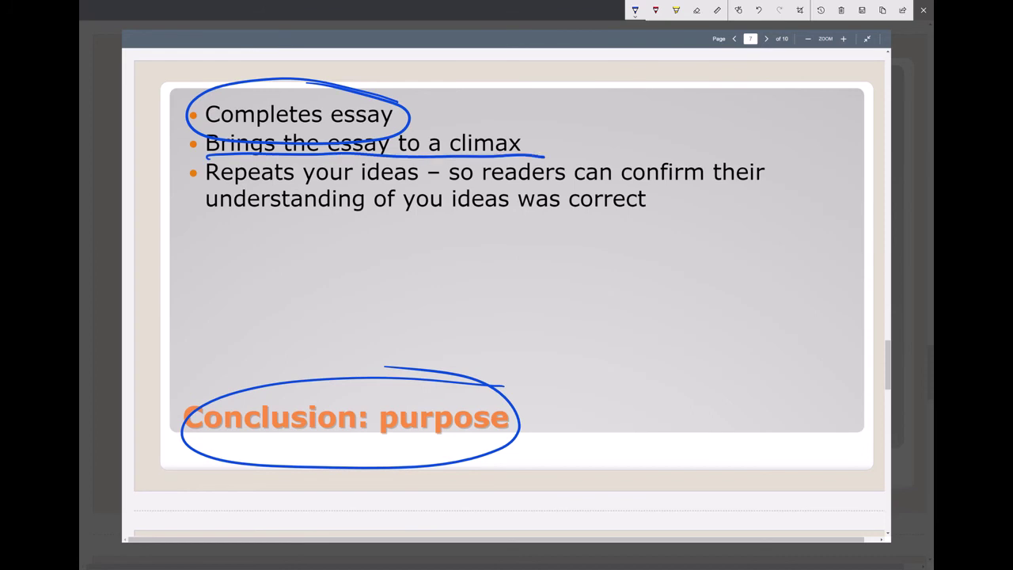
mouse_move(533, 128)
mouse_down()
mouse_move(445, 155)
mouse_move(535, 155)
mouse_up()
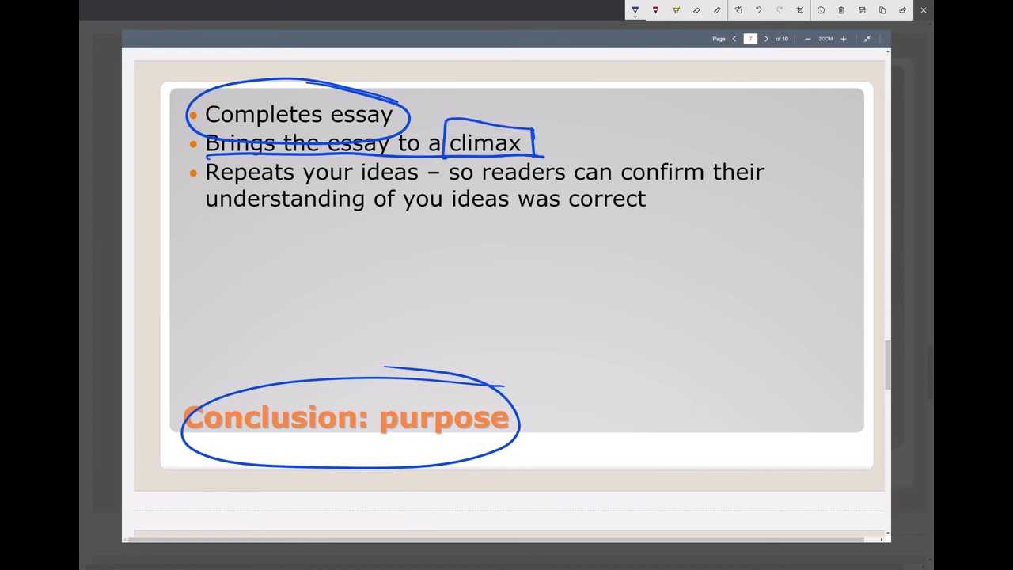
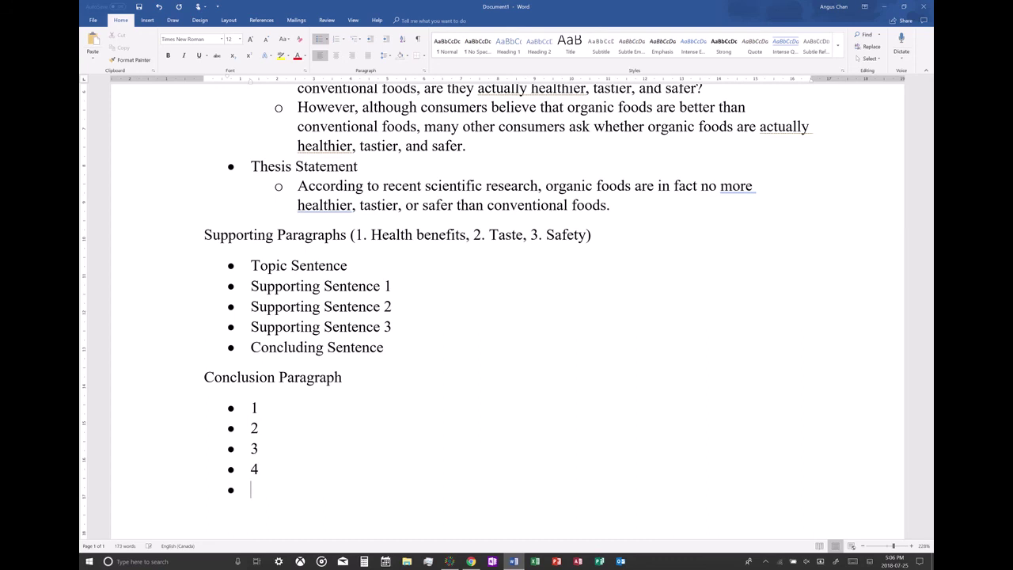
Remove the empty fifth bullet under Conclusion Paragraph and complete the first bullet as "1 – Echo the introduction".
key(BackSpace)
key(BackSpace)
key(BackSpace)
click(283, 407)
text(- )
text(Echo the introduction)
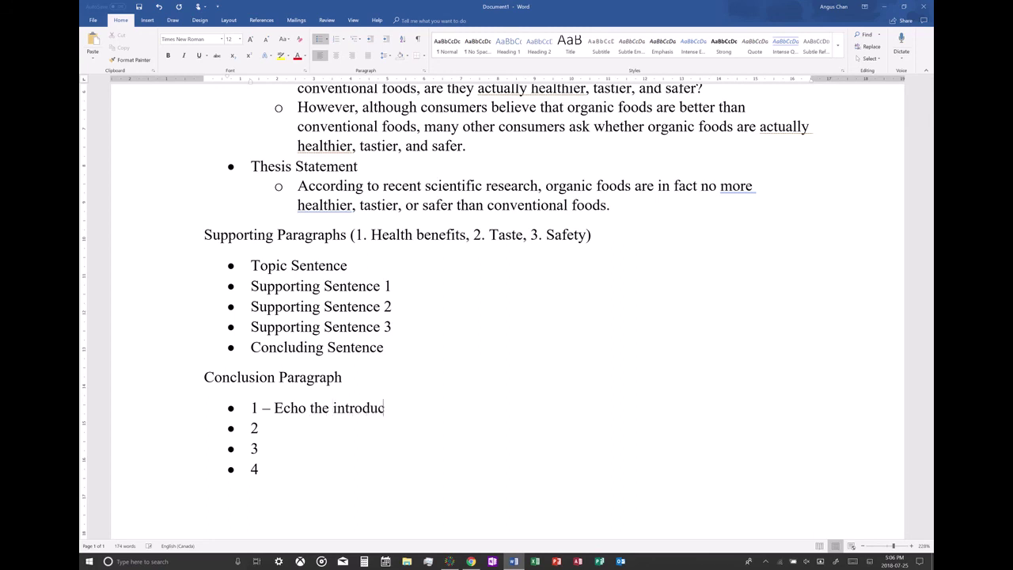
Complete the second Conclusion Paragraph bullet as "2 – Rephrase your thesis statement".
text( - )
text(Re)
text(phrase )
text(your thesis )
text(statement)
Complete the third Conclusion Paragraph bullet as "3 – Make suggestions about the research".
click(275, 448)
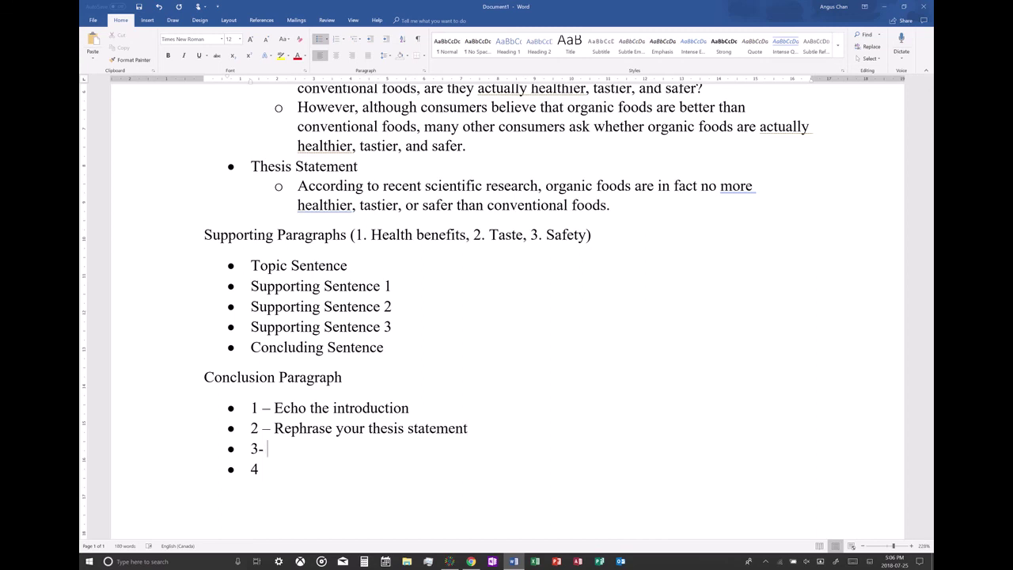
text(- S)
key(BackSpace)
key(BackSpace)
key(BackSpace)
text(- Make suggestion)
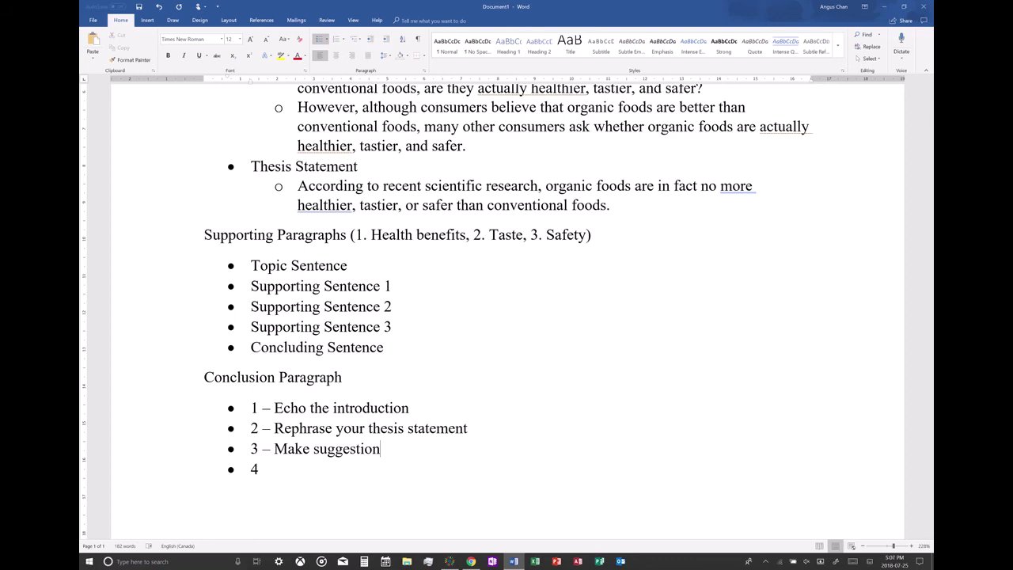
text(s about the research)
Complete the fourth Conclusion Paragraph bullet as "4 – Call to action".
key(Down)
key(BackSpace)
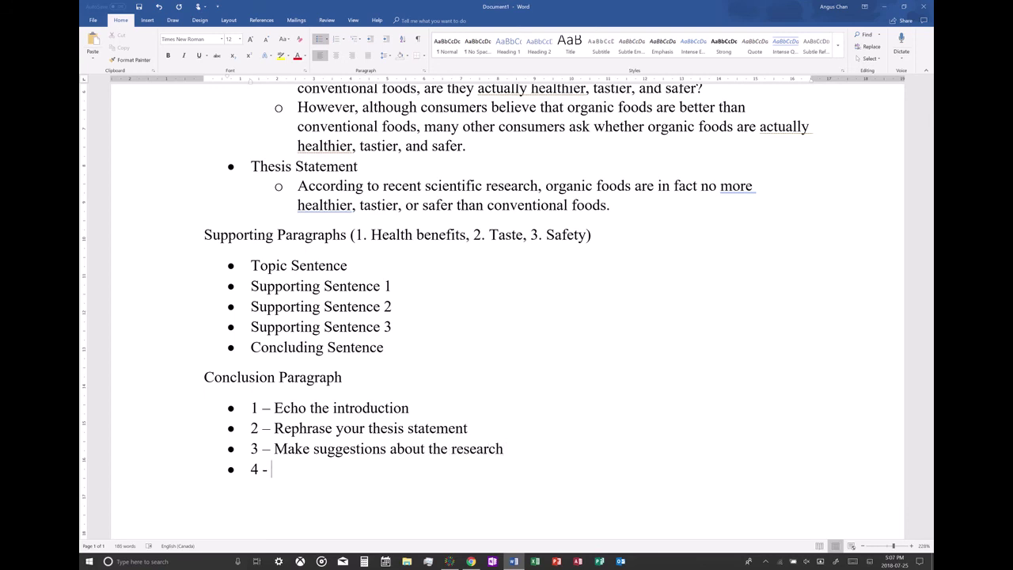
text(- Call to action)
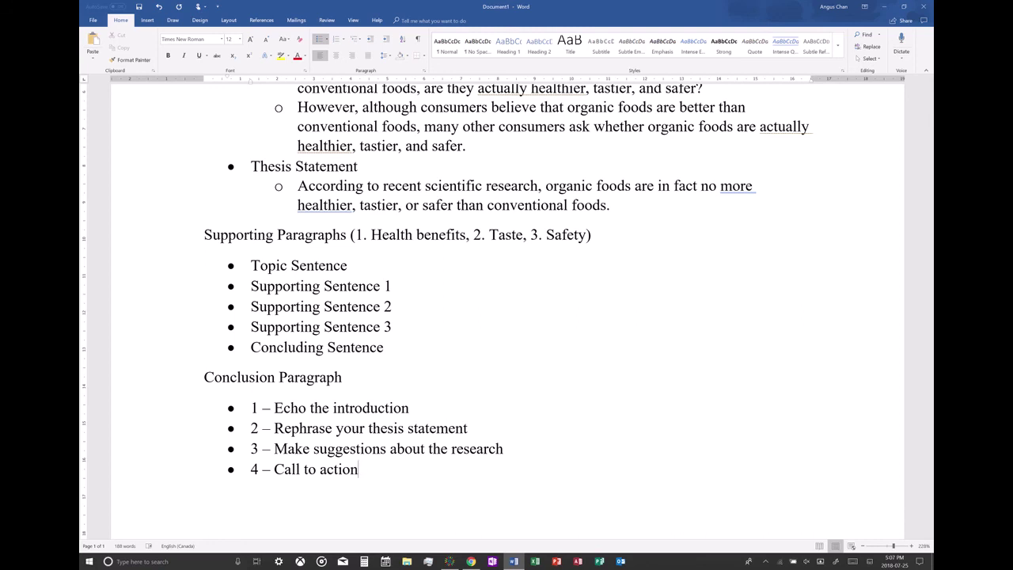
Add an empty sub-bullet under each of "Echo the introduction" and "Rephrase your thesis statement".
click(430, 406)
key(Return)
key(Tab)
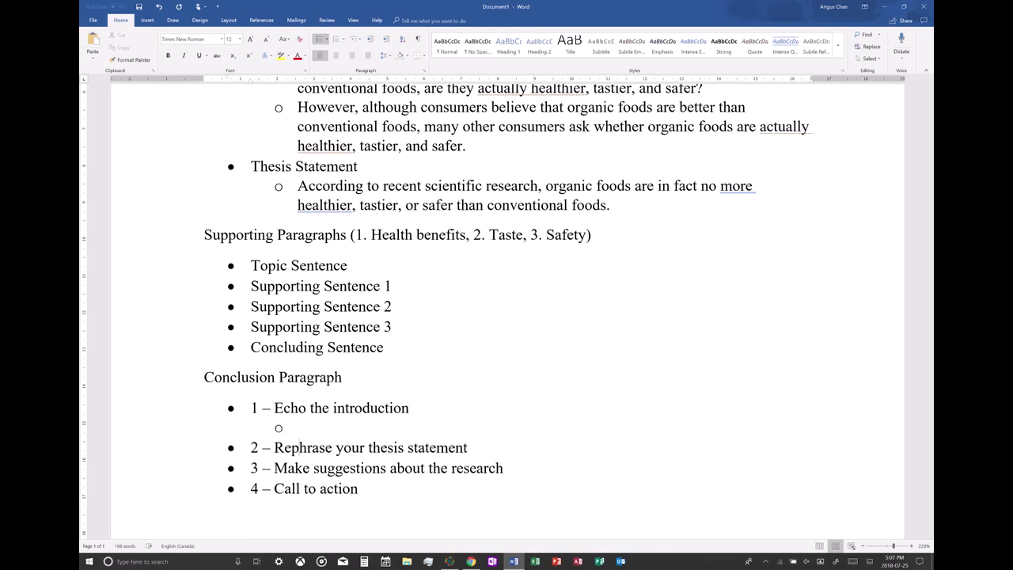
click(515, 447)
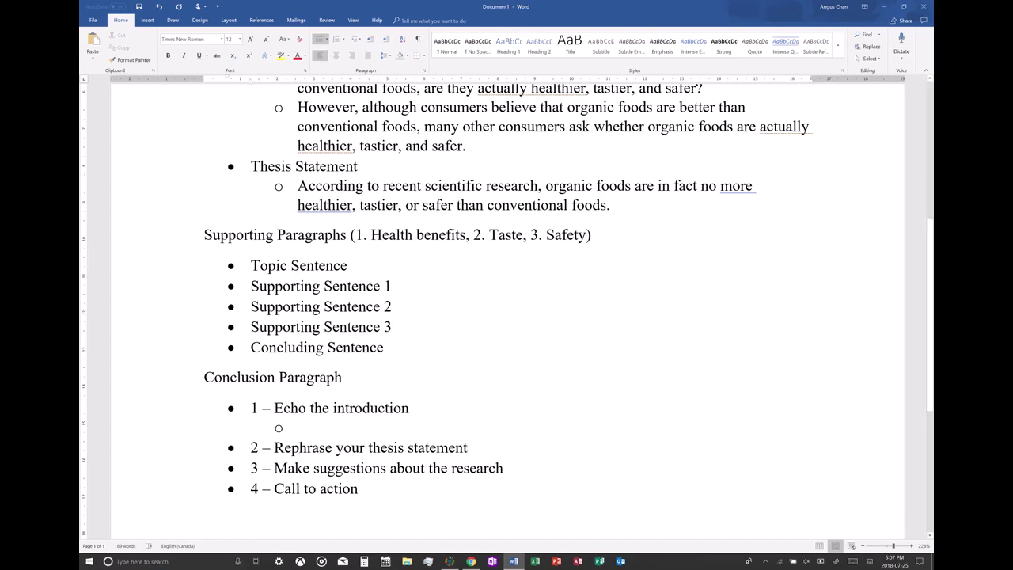
key(Return)
key(Tab)
Add an empty sub-bullet under each of "Make suggestions about the research" and "Call to action".
scroll(510, 421, down, 1)
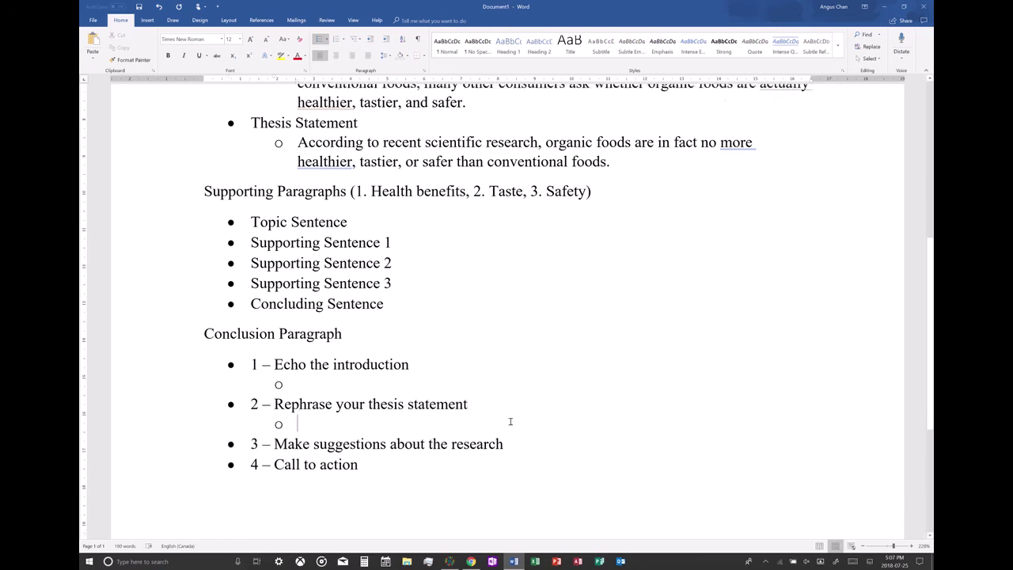
key(Return)
key(Tab)
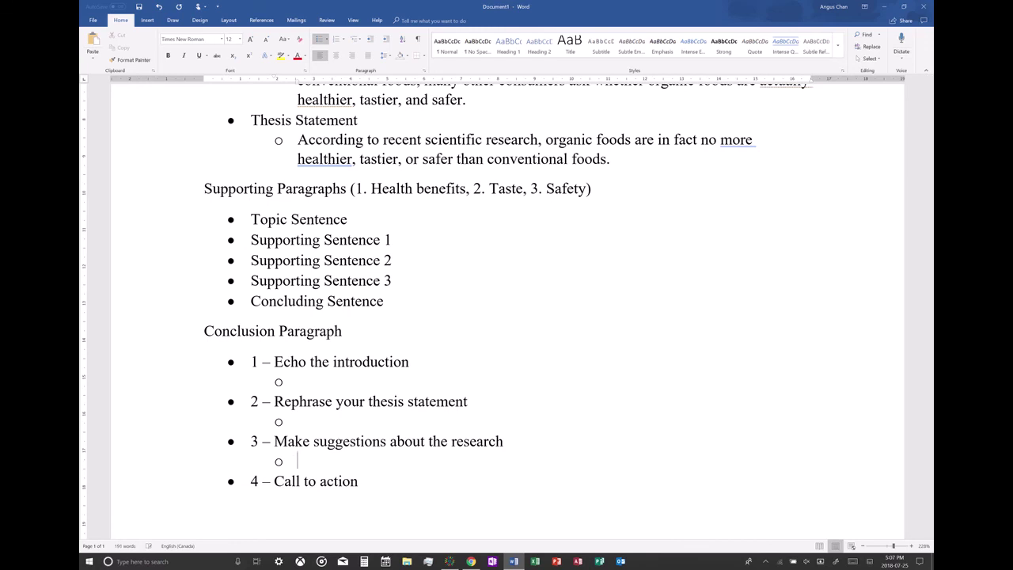
scroll(511, 445, down, 3)
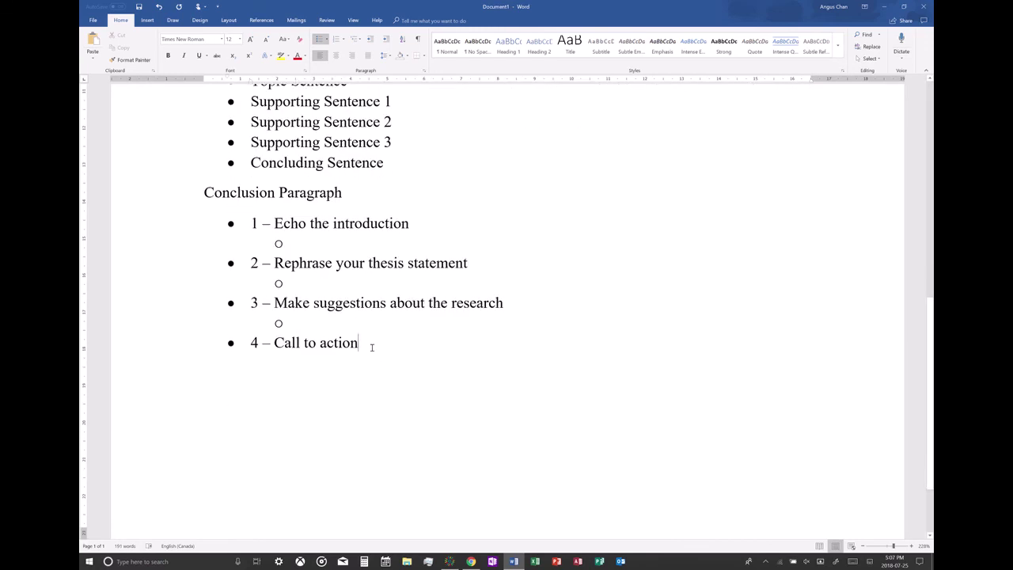
click(358, 344)
key(Return)
key(Tab)
Review the introduction paragraph and place the cursor in the empty sub-bullet under "Echo the introduction".
scroll(348, 352, up, 5)
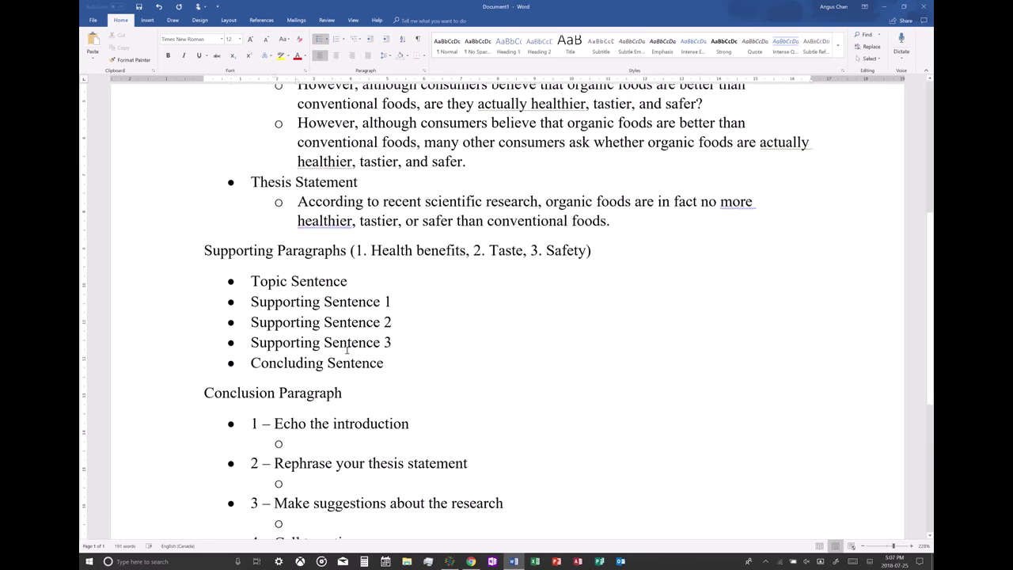
scroll(346, 352, up, 5)
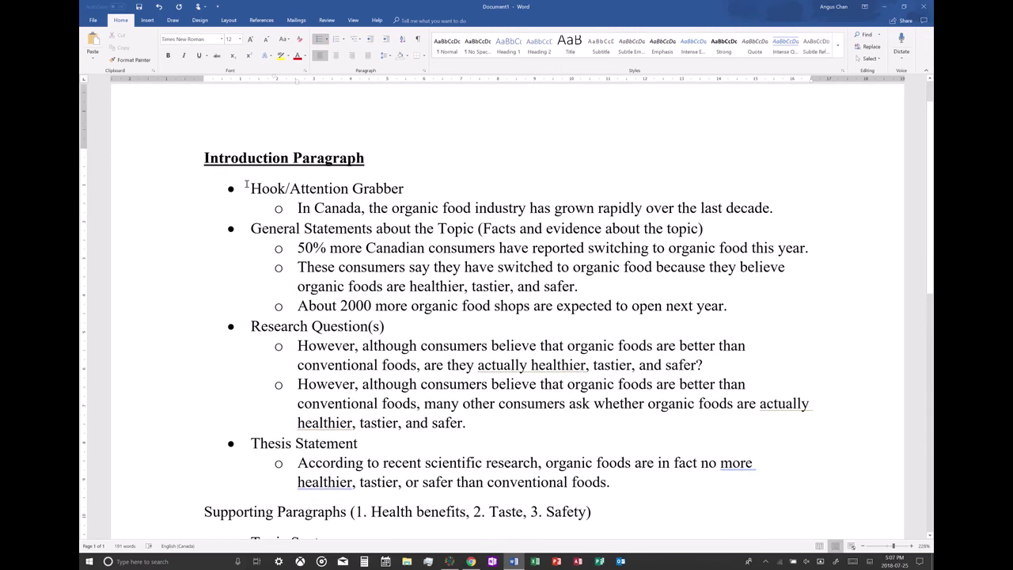
scroll(246, 185, down, 5)
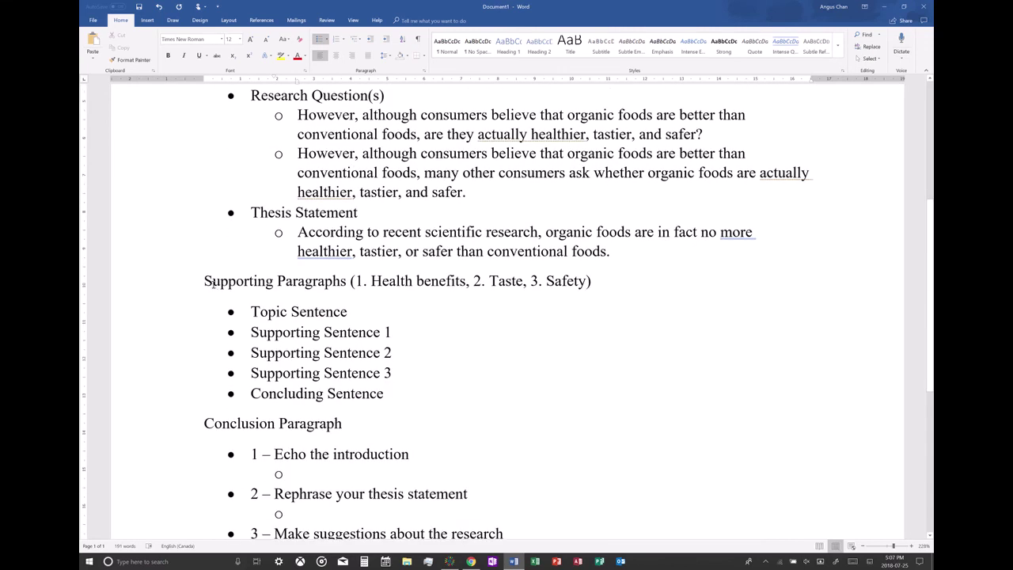
scroll(207, 281, down, 4)
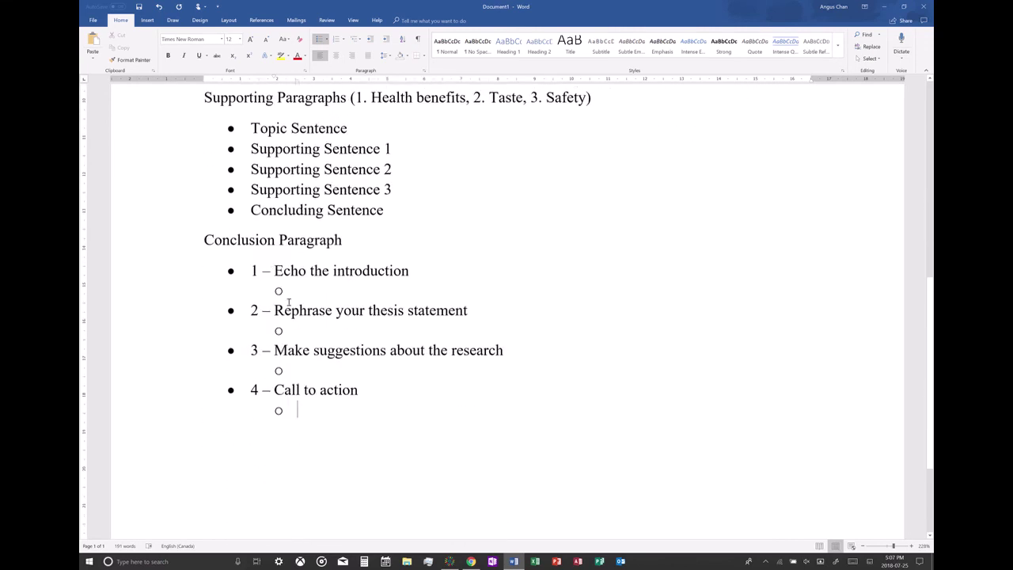
click(298, 289)
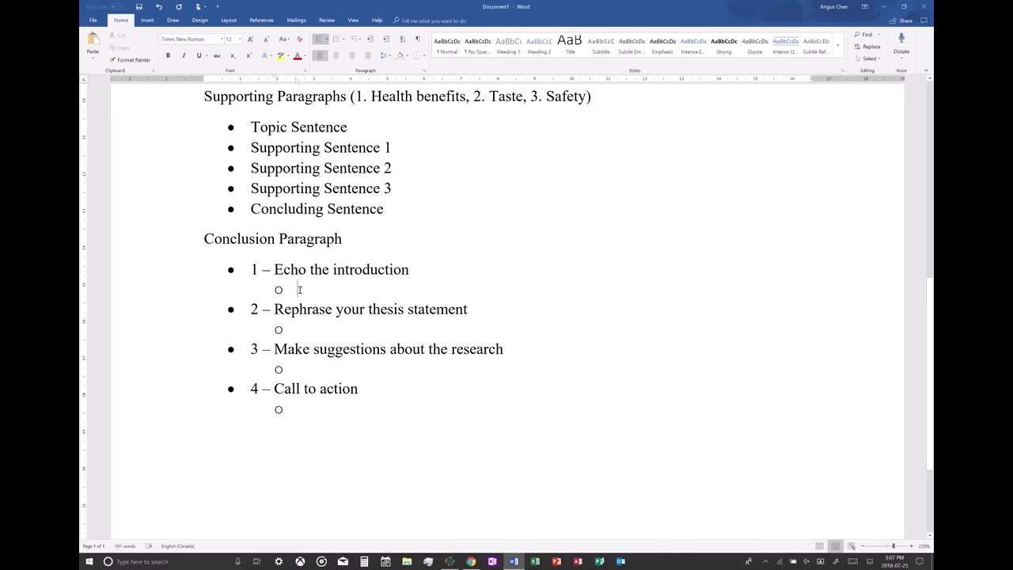
scroll(319, 301, up, 1)
scroll(319, 302, up, 5)
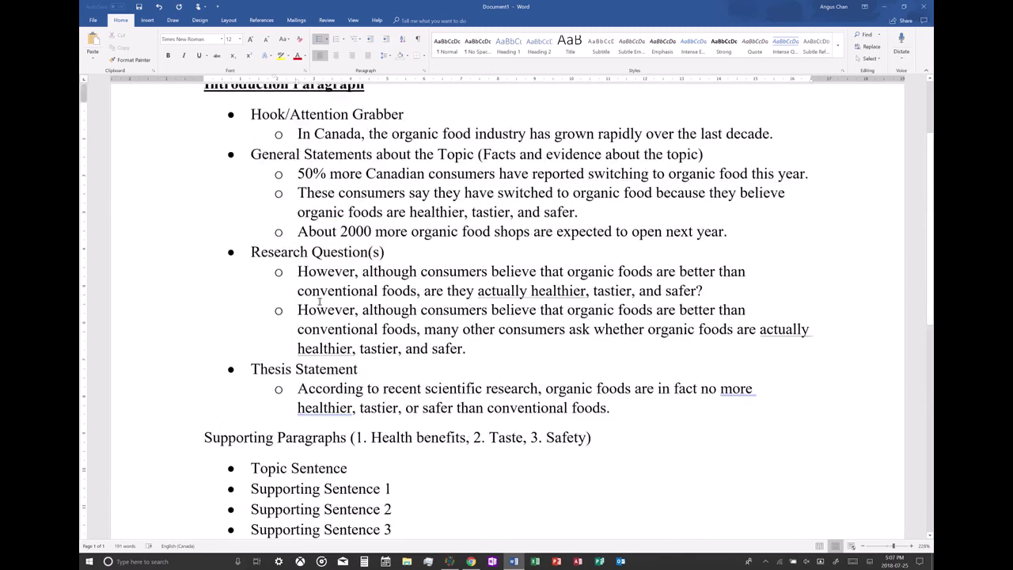
scroll(321, 301, down, 3)
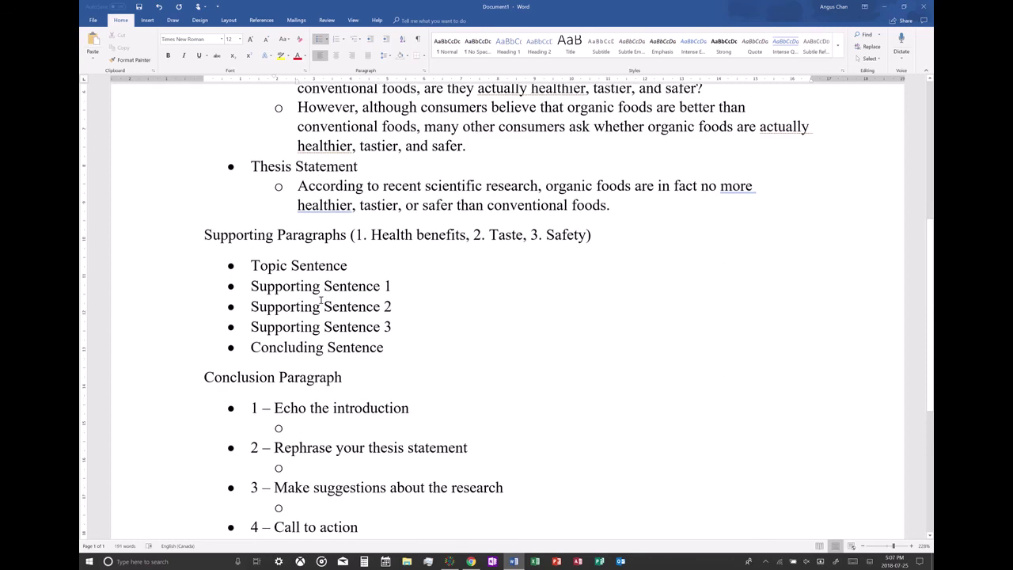
text(The)
key(BackSpace)
key(BackSpace)
key(BackSpace)
key(BackSpace)
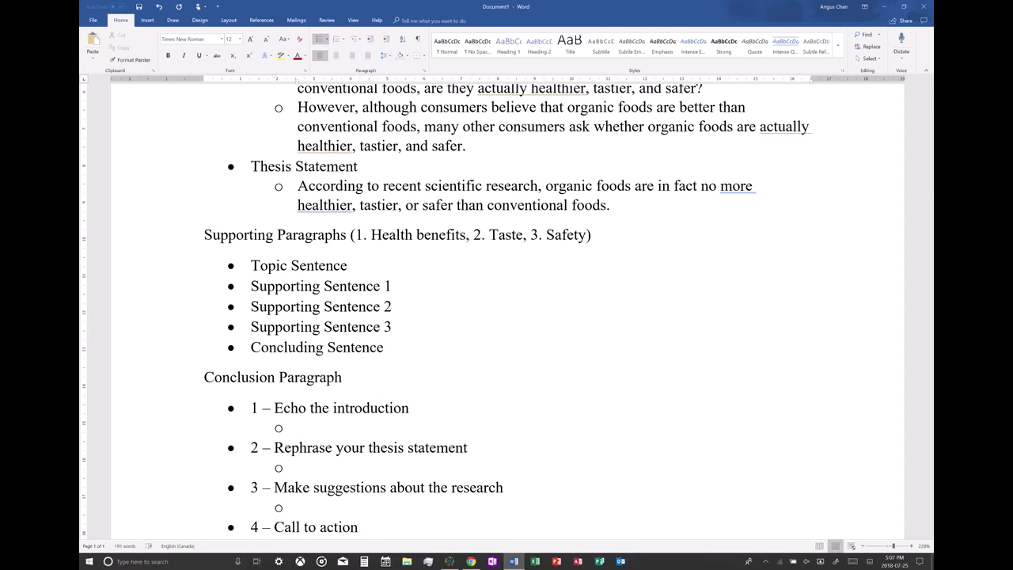
Begin the sub-bullet under "Echo the introduction" with "In conclusion, the growth of Canada’s organic food industry".
text(In conclusion, )
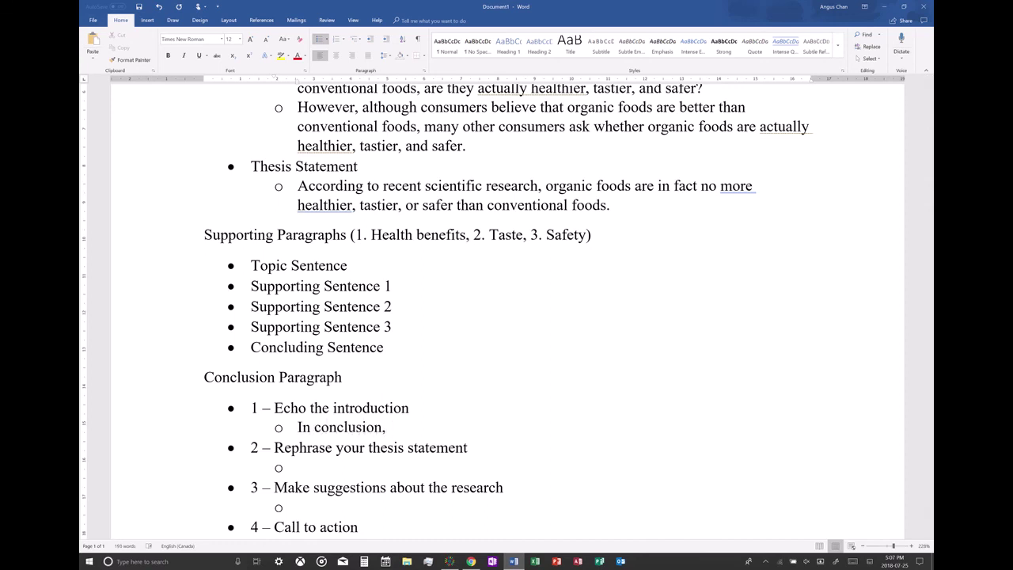
text(the growth of Canad)
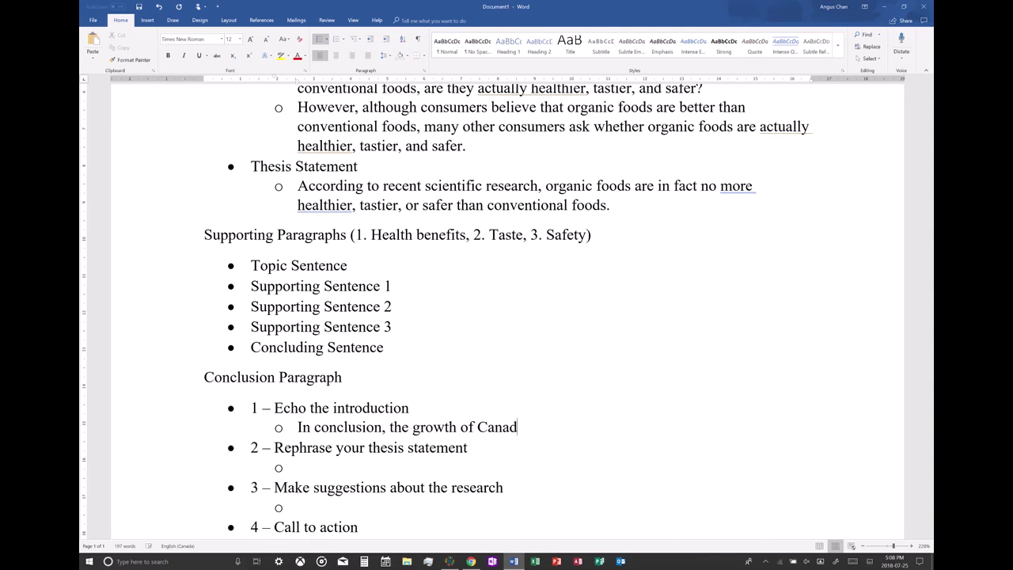
text(a's)
scroll(321, 300, up, 2)
scroll(322, 300, up, 4)
scroll(322, 300, down, 8)
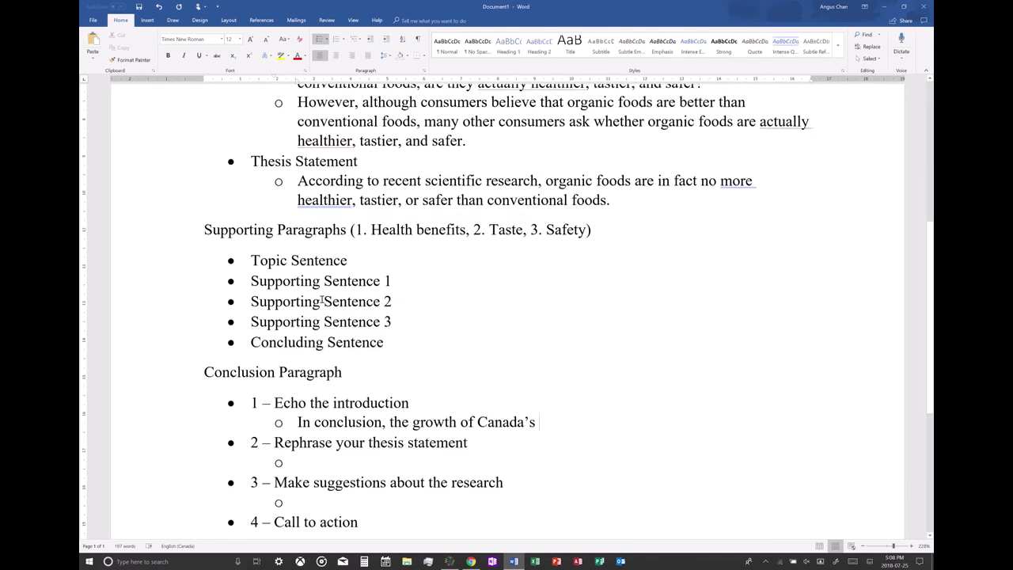
text(organic)
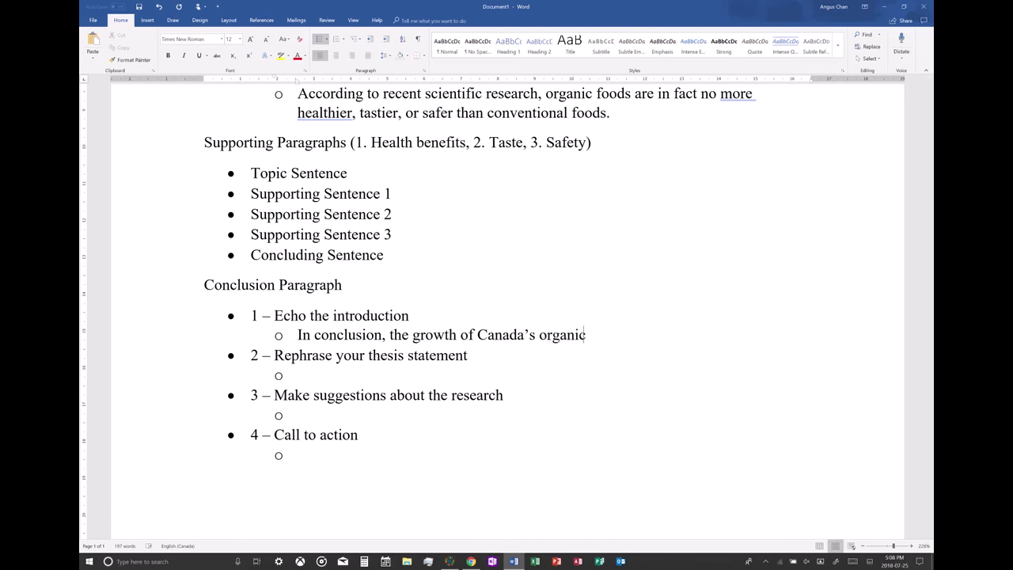
text( food industry has ra)
key(BackSpace)
key(BackSpace)
key(BackSpace)
key(BackSpace)
key(BackSpace)
key(BackSpace)
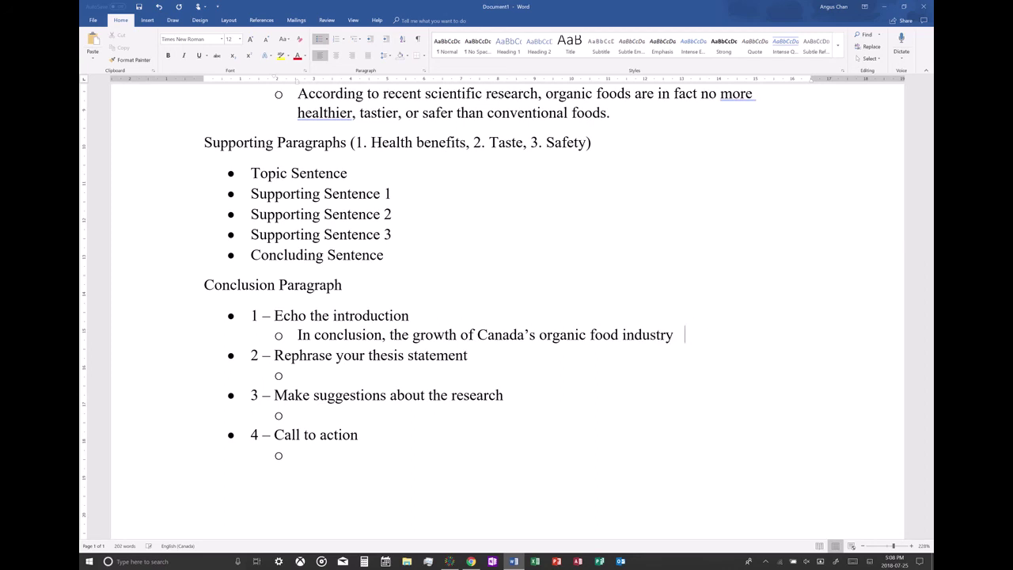
Continue the sentence under "Echo the introduction" with "over the last decade has raised questions about whether".
text(over the last deca)
key(BackSpace)
text(ecade has raided)
key(BackSpace)
key(BackSpace)
key(BackSpace)
text(sed questions )
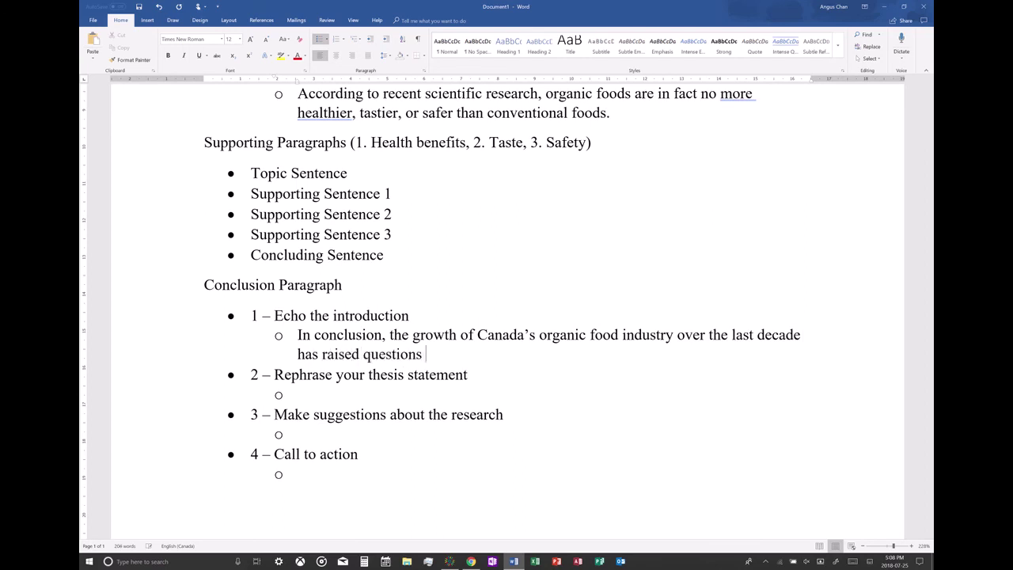
text(about whether )
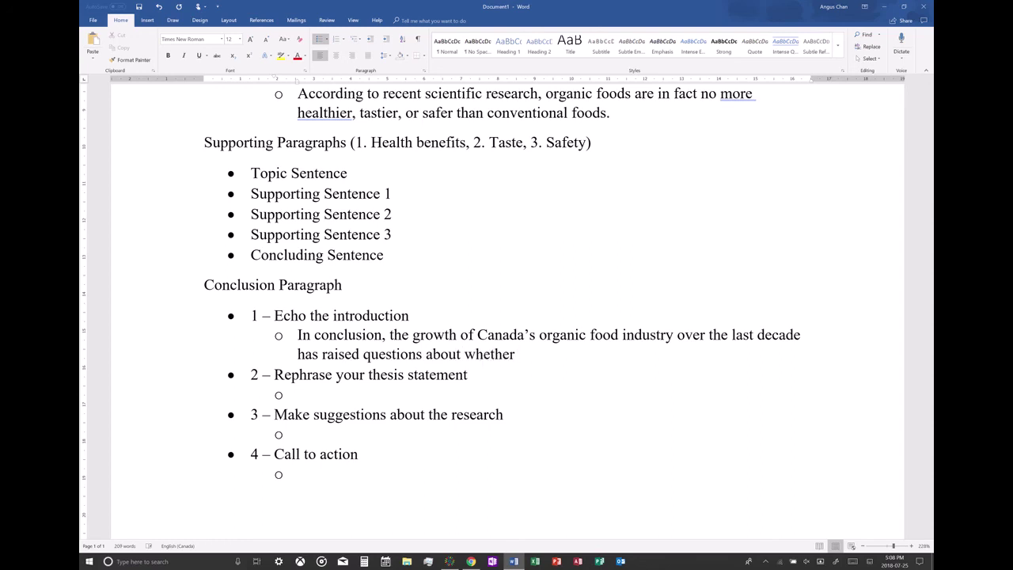
Finish the sentence under "Echo the introduction" with "organic foods are actually better than conventional foods.".
text(organicfo)
key(BackSpace)
key(BackSpace)
text(foods)
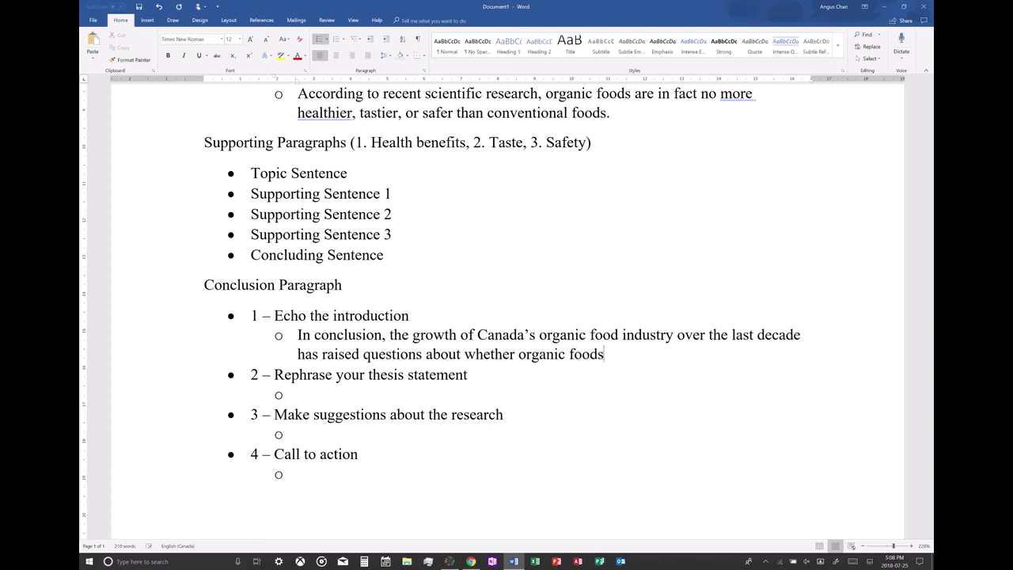
text( are actually be)
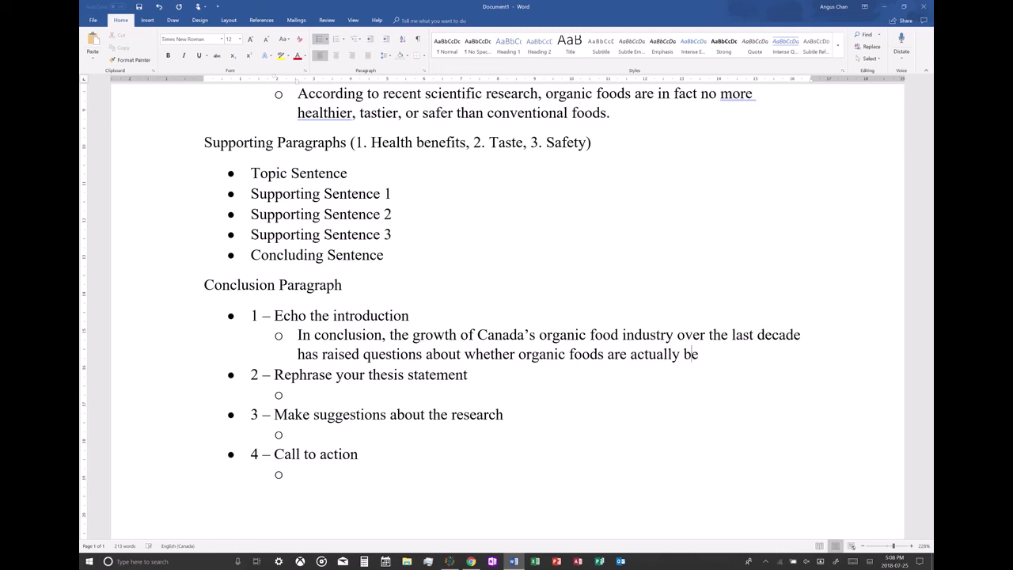
text(tter than convertion)
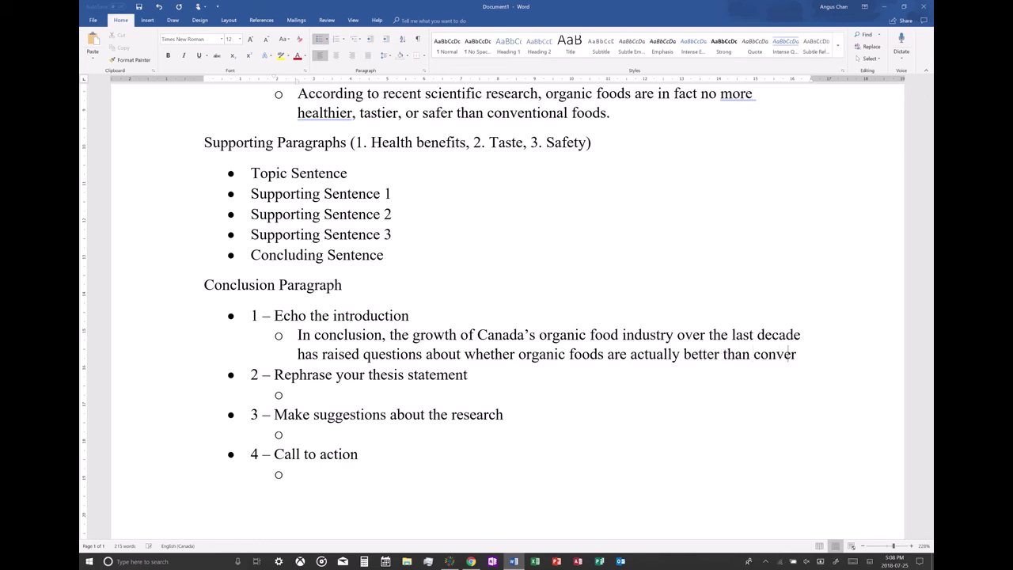
key(BackSpace)
key(BackSpace)
key(BackSpace)
key(BackSpace)
text(nt)
key(BackSpace)
key(BackSpace)
key(BackSpace)
text(ntional f)
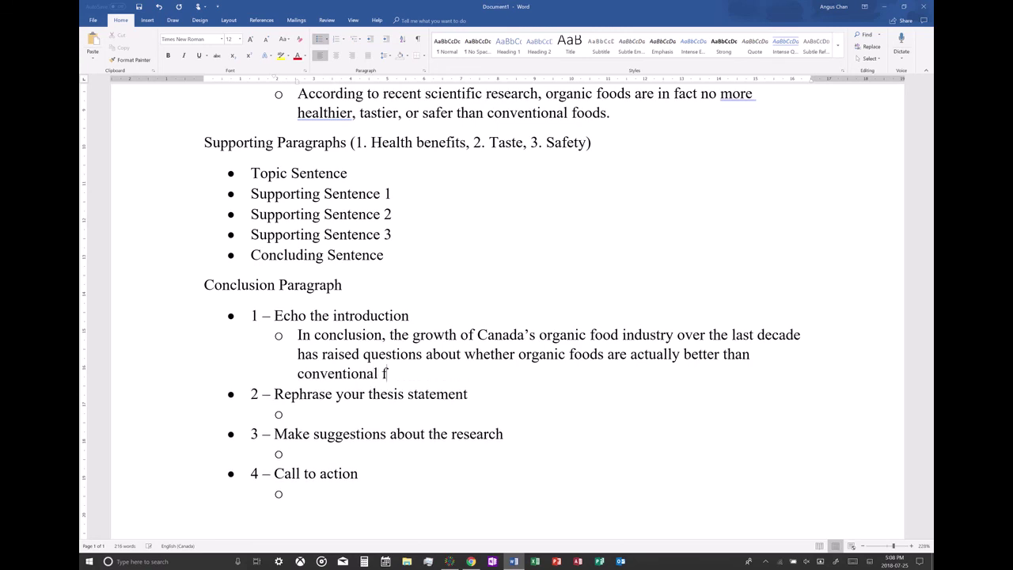
text(oods.)
Begin the sub-bullet under "Rephrase your thesis statement" with "However, as shown in recent studies, research has".
scroll(308, 287, down, 2)
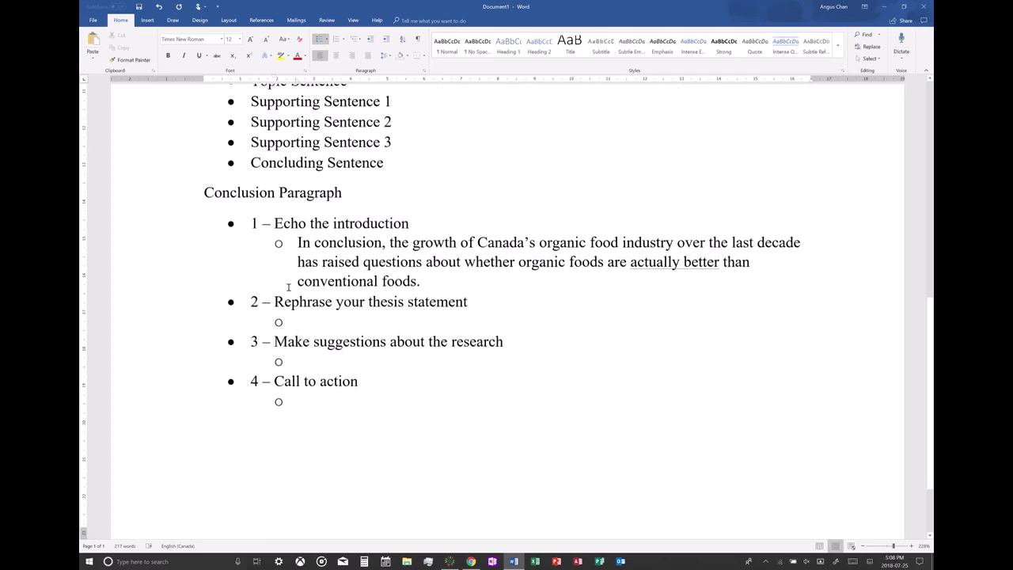
text(However, in)
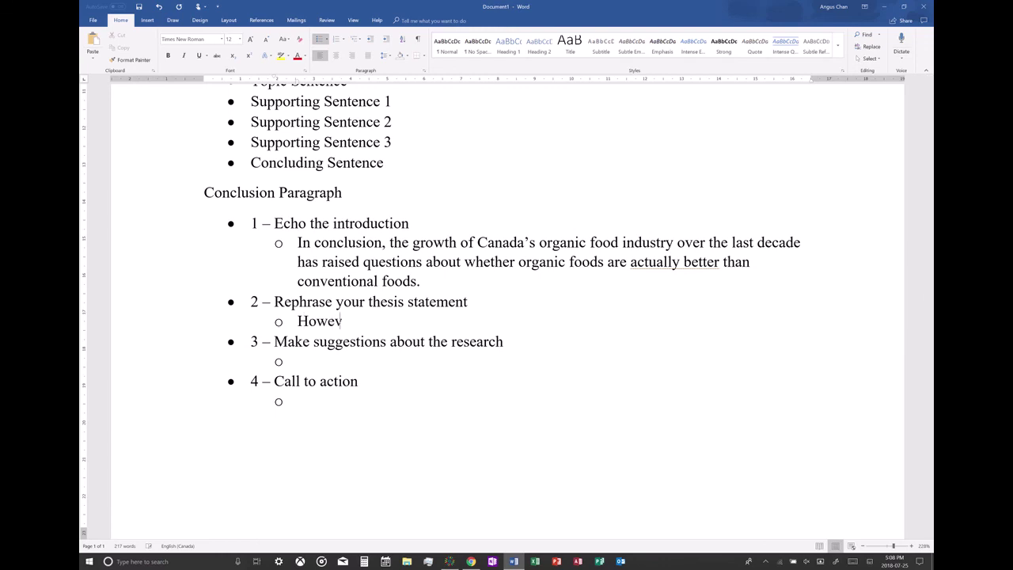
key(BackSpace)
key(BackSpace)
text(as shown in recent s)
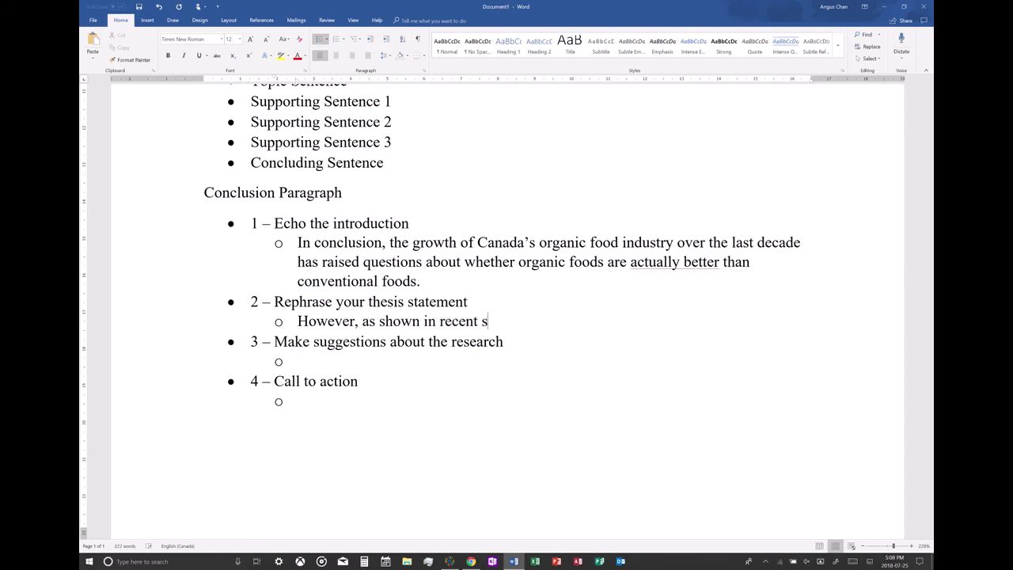
text(cientify)
key(BackSpace)
text(ic stud)
key(BackSpace)
key(BackSpace)
key(BackSpace)
key(BackSpace)
key(BackSpace)
key(BackSpace)
key(BackSpace)
key(BackSpace)
key(BackSpace)
key(BackSpace)
key(BackSpace)
key(BackSpace)
key(BackSpace)
key(BackSpace)
text(tudies, research has )
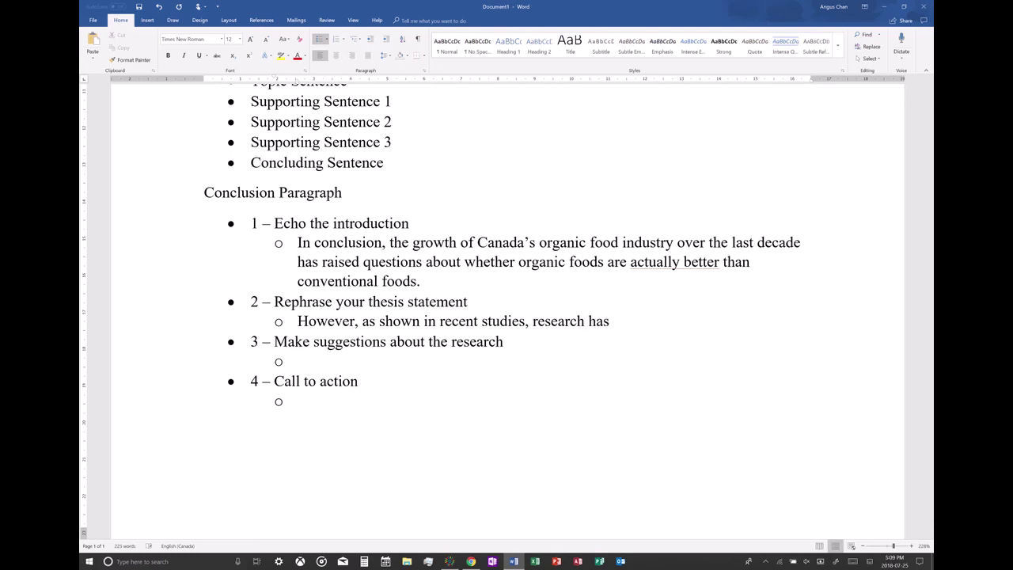
Continue the rephrased thesis sentence with "found that organic foods are not any better than".
text(found that org)
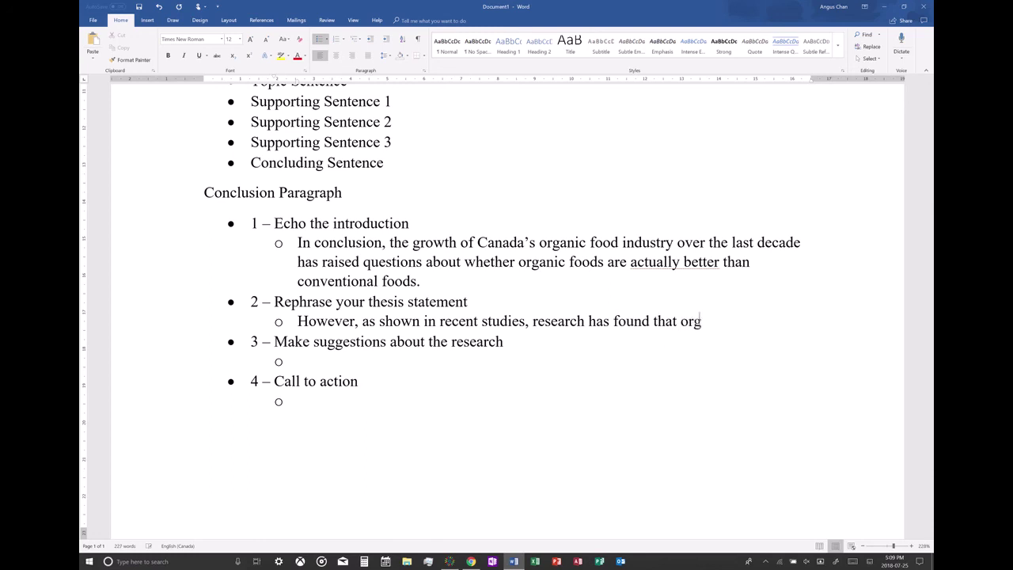
text(anic foods are )
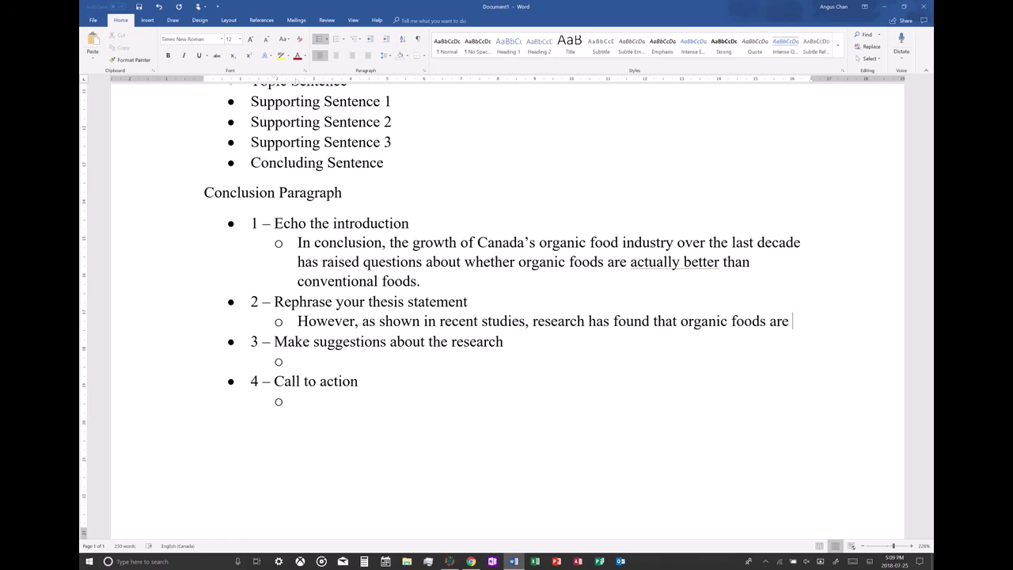
text(not)
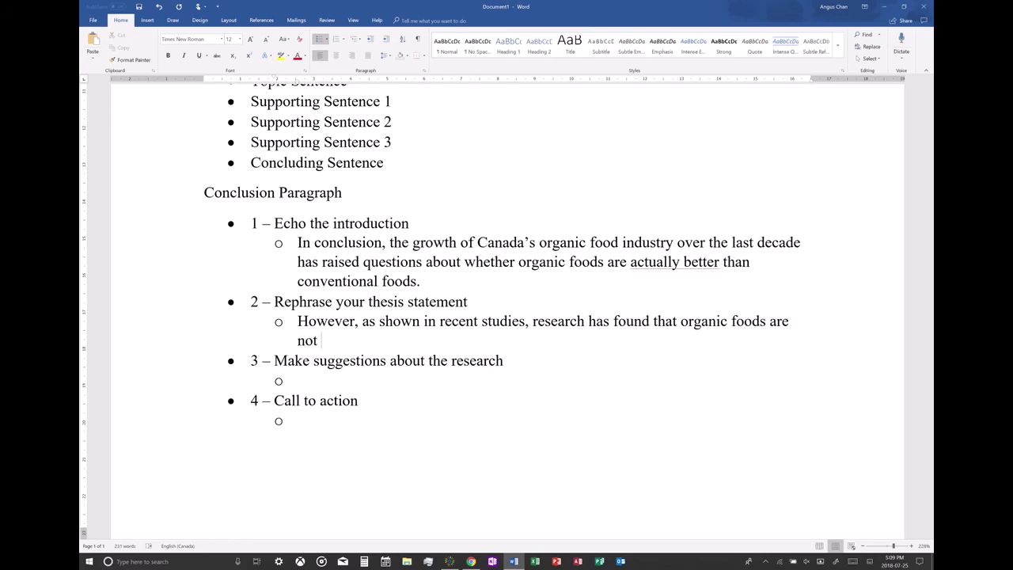
key(BackSpace)
key(BackSpace)
key(BackSpace)
key(BackSpace)
key(BackSpace)
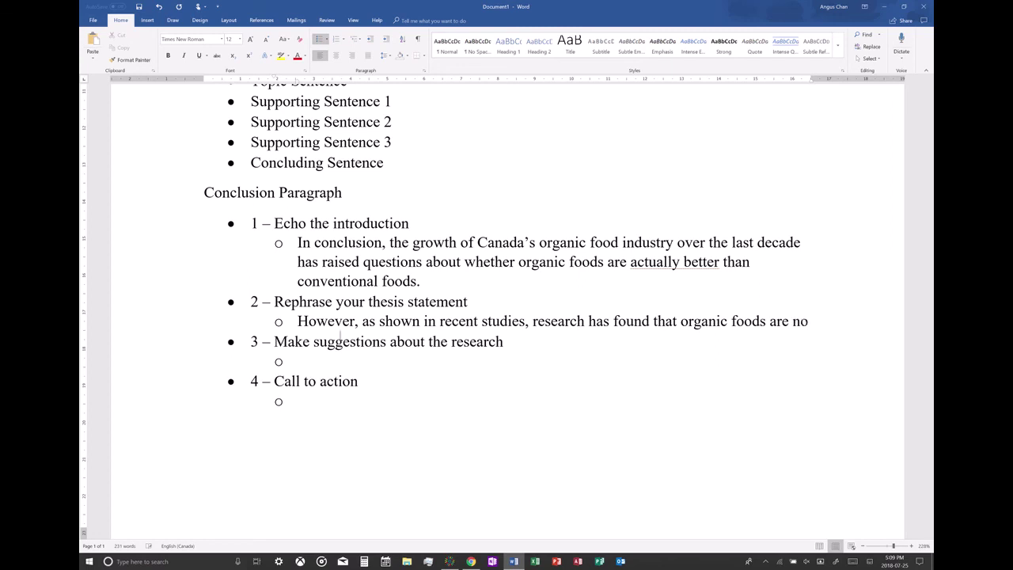
text(not )
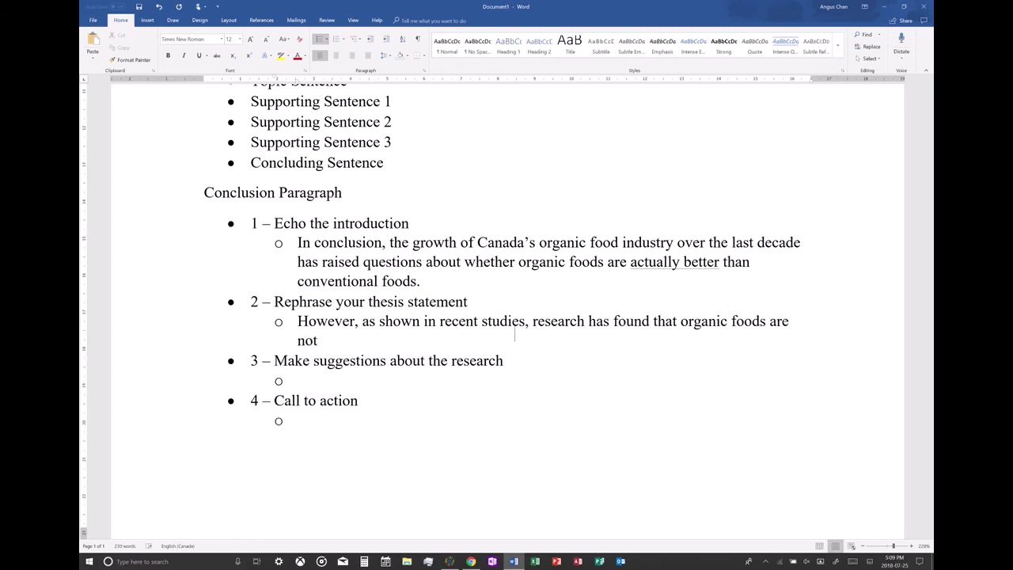
text(any better than conve)
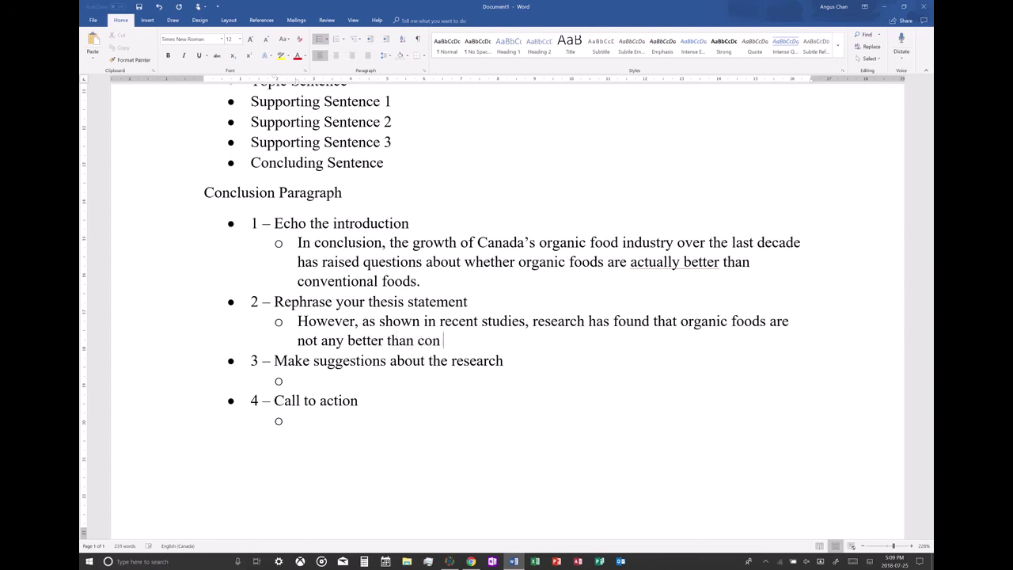
Finish the rephrased thesis sentence with "regular foods in terms of nutrition, taste, and safety.".
text(regular foods)
text(in terms of )
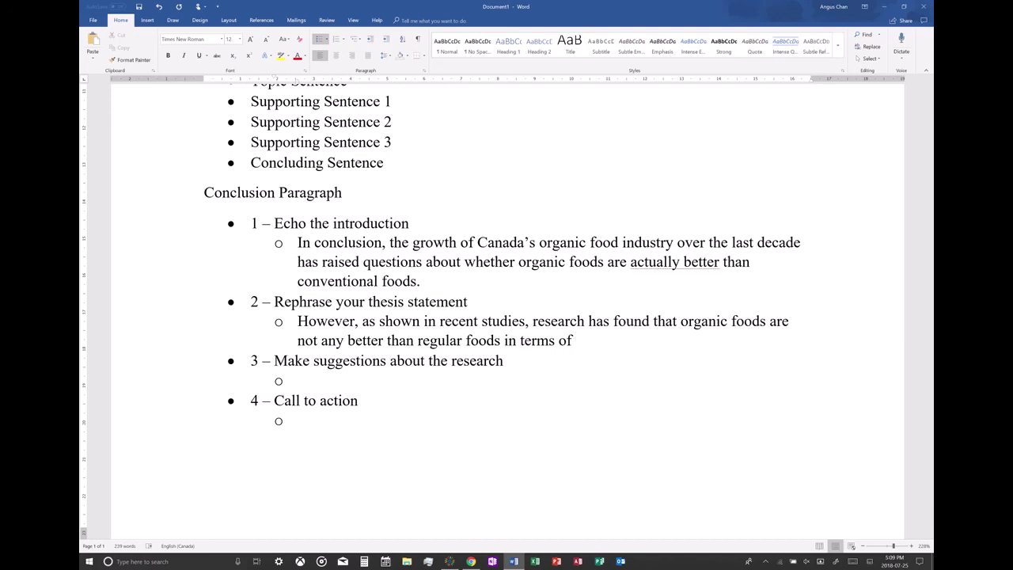
text(nutrition, taste, and safety.)
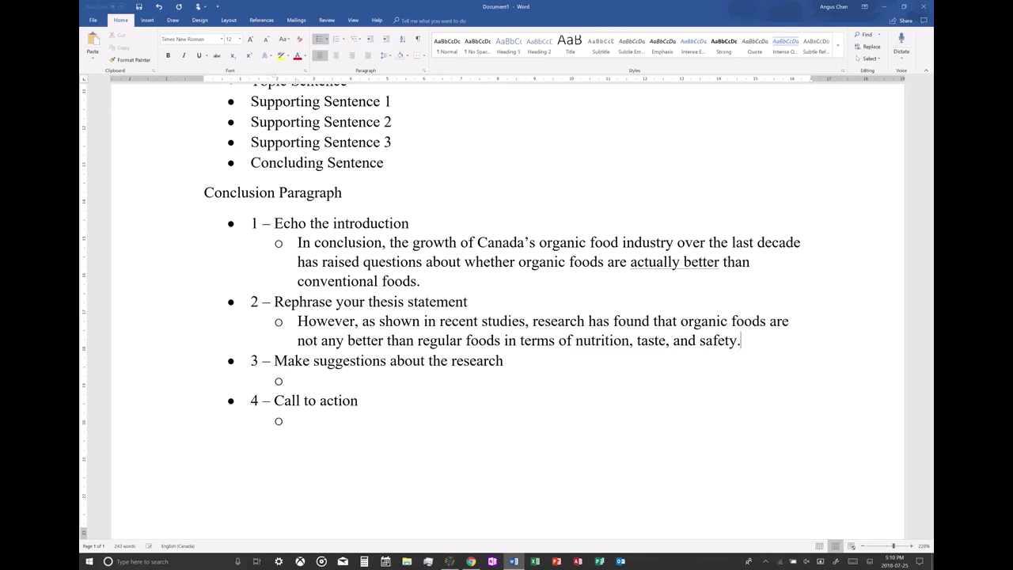
Begin the sub-bullet under "Make suggestions about the research" with "In light of this, future".
click(298, 381)
text(n light of this,)
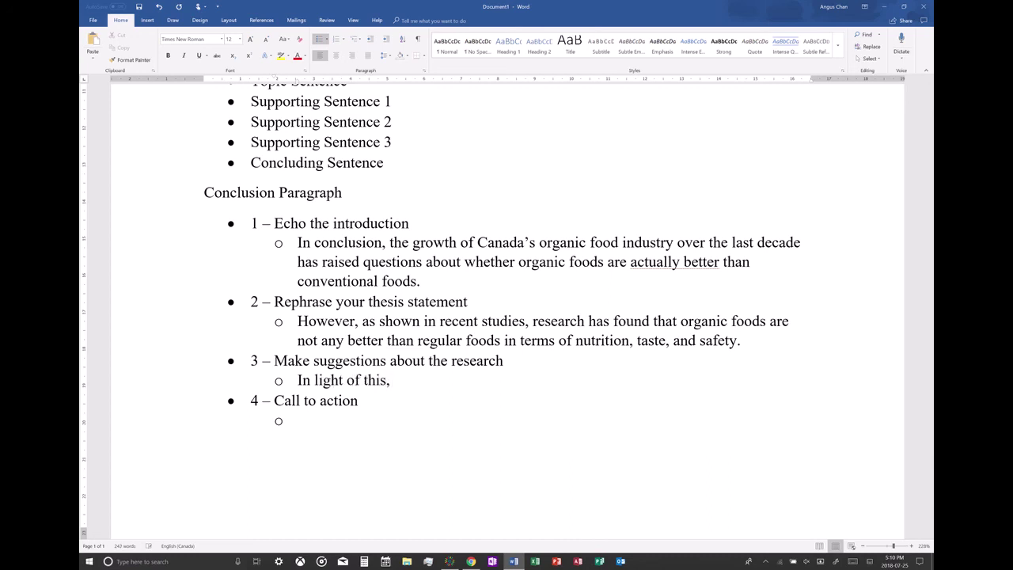
text( future)
Replace "the" with "future" in the third Conclusion Paragraph bullet so it reads "Make suggestions about future research".
click(447, 361)
key(BackSpace)
key(BackSpace)
key(BackSpace)
text(future)
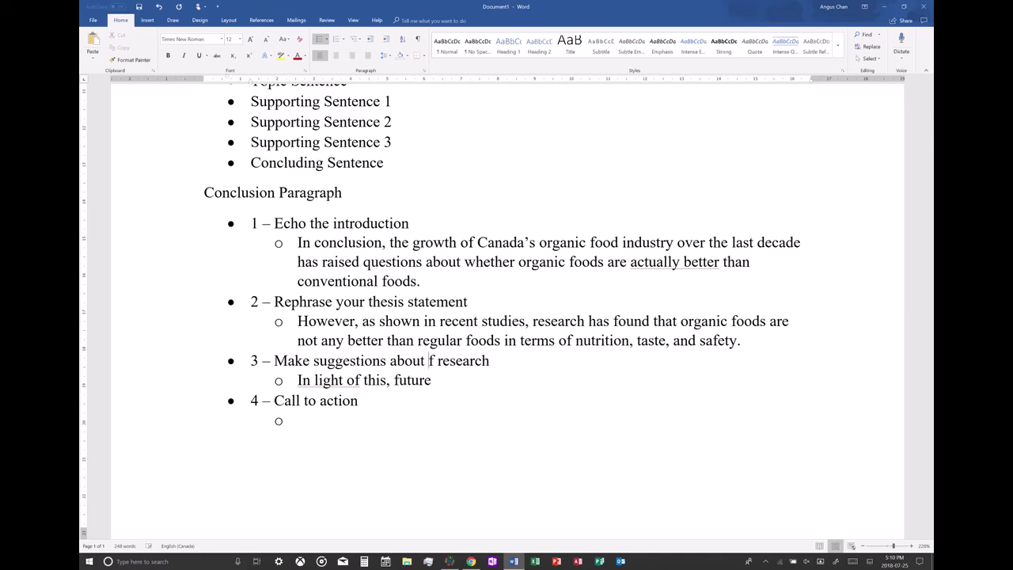
Continue the future-research sentence under the third Conclusion Paragraph bullet with "research comparing organic foods and conventional foods".
text( research )
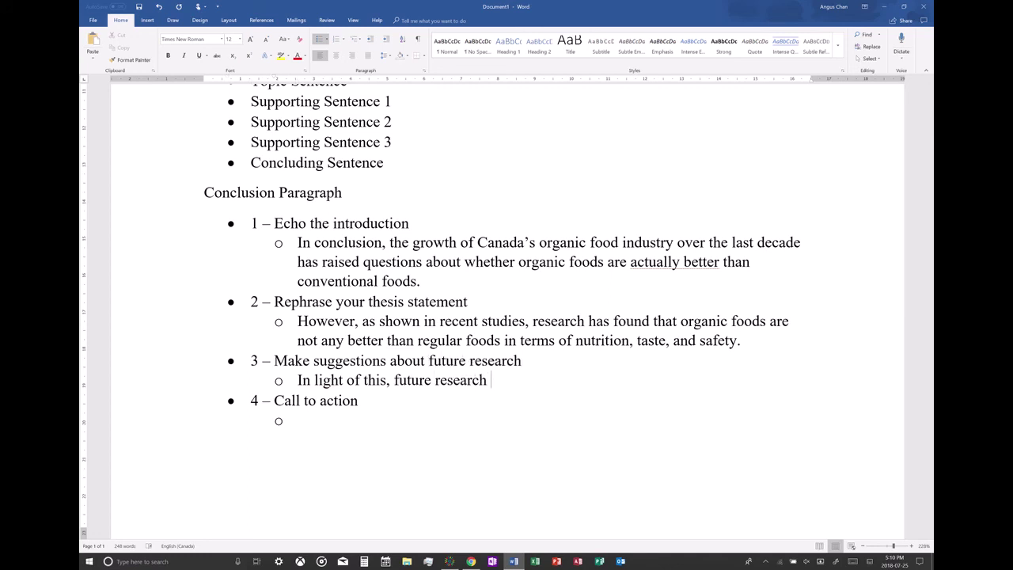
text(comparing)
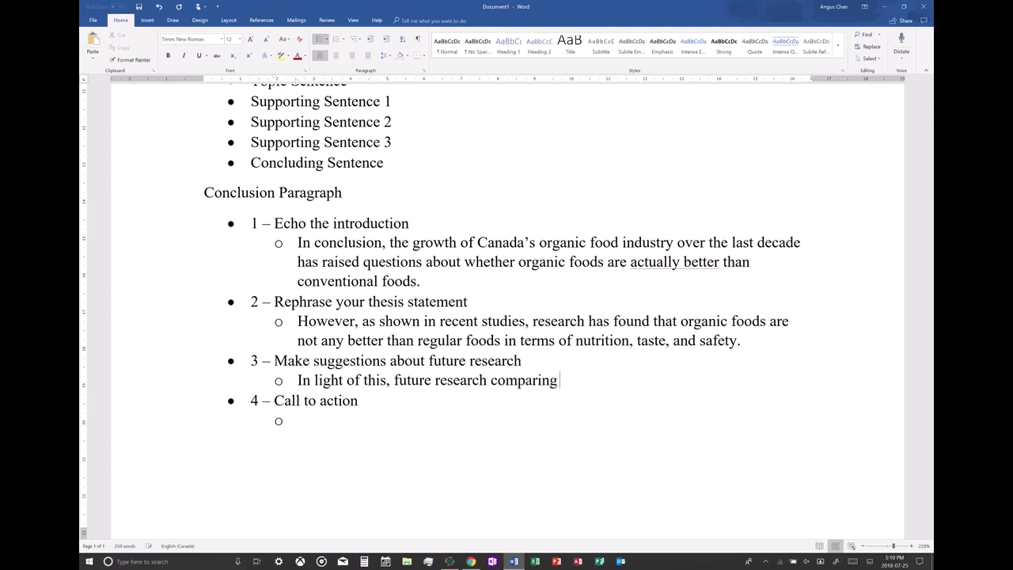
text(organic foods and nutu)
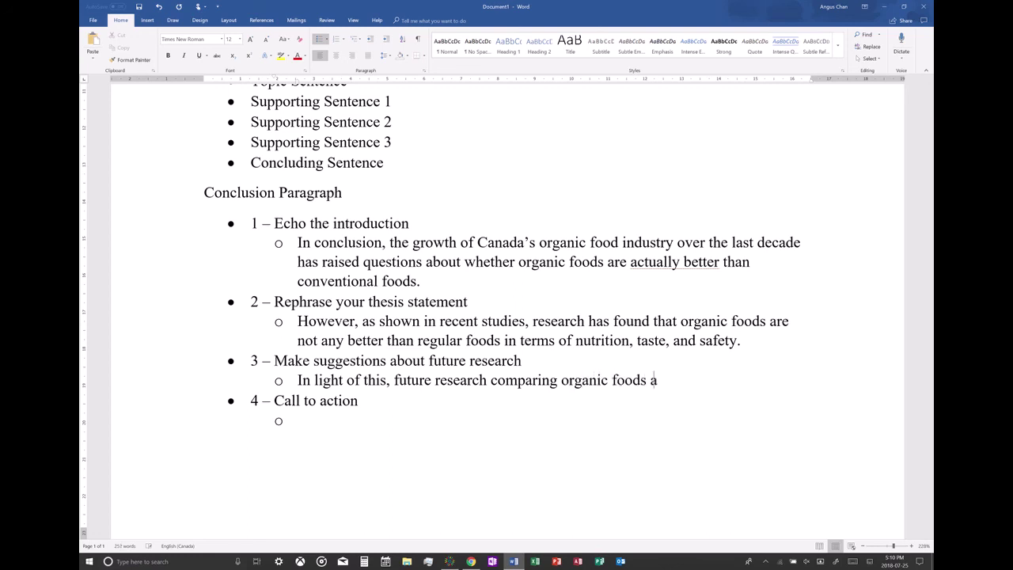
key(BackSpace)
text(i)
key(BackSpace)
key(BackSpace)
key(BackSpace)
key(BackSpace)
text(conventional foods)
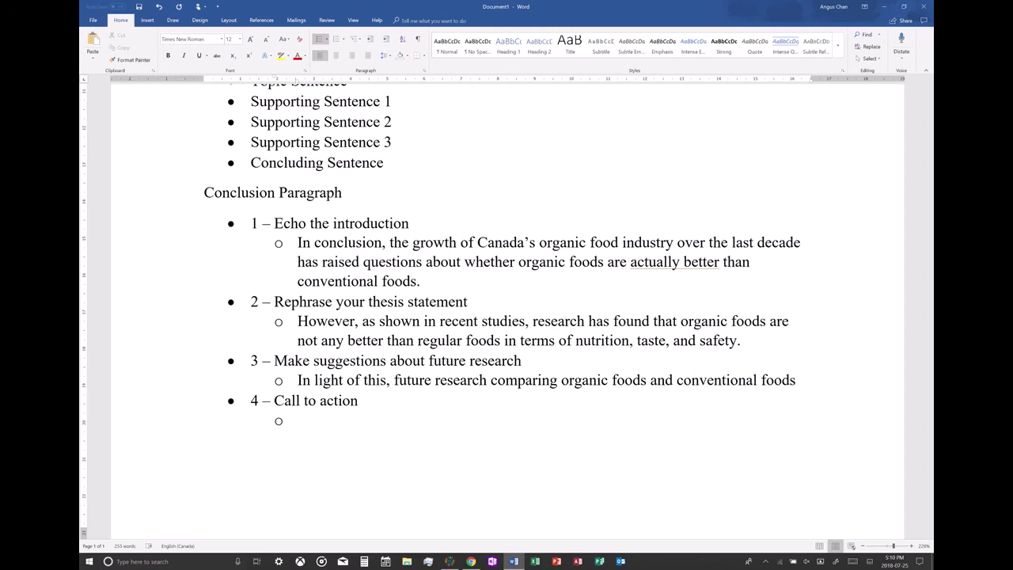
Continue the future-research sentence with "should continue evaluating".
text( should)
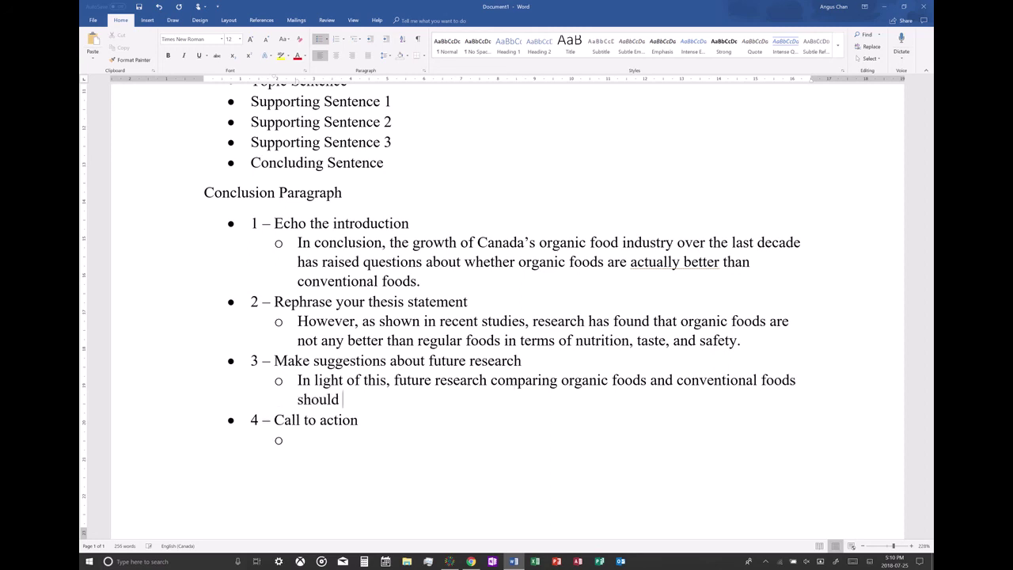
text( contyi)
key(BackSpace)
key(BackSpace)
text(inue ex)
key(BackSpace)
text(valuating )
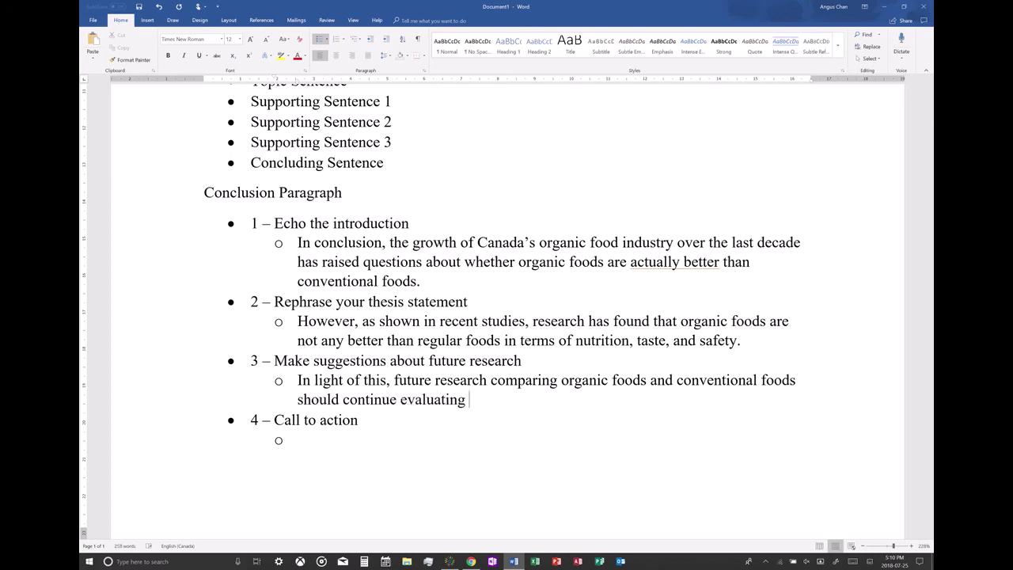
Continue the future-research sentence with "their health, taste, and safety".
text(their health)
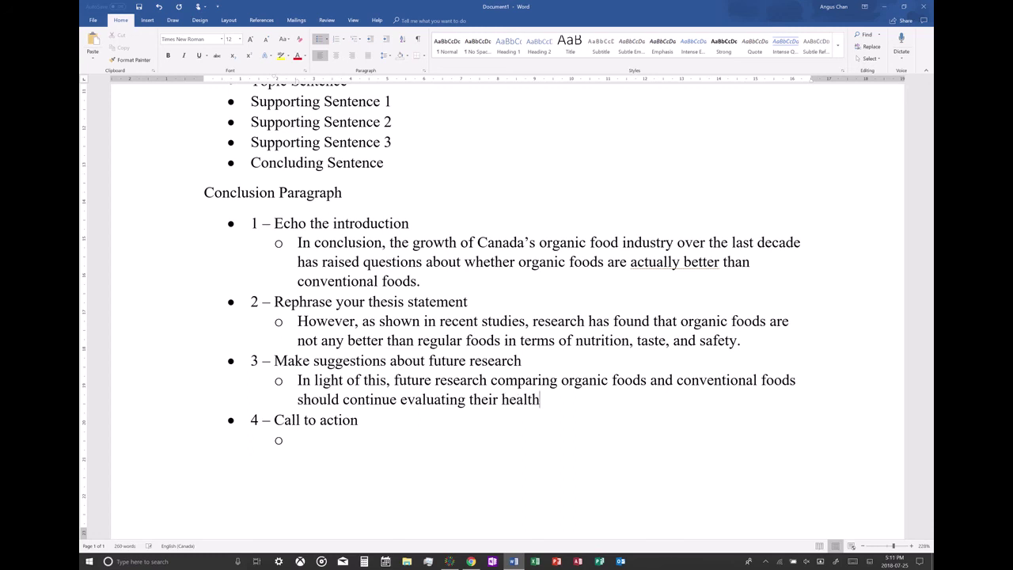
text(, safe)
key(BackSpace)
key(BackSpace)
key(BackSpace)
key(BackSpace)
text(taste, and safety )
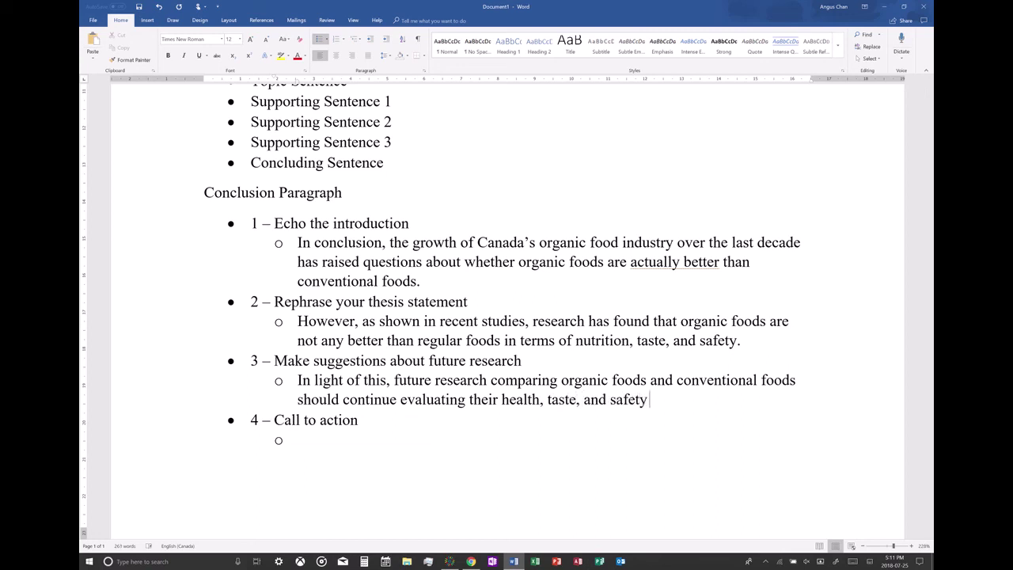
Finish the future-research sentence with "qualities in order to provide consumers with better advice on which foods to buy.".
text(qualities in order to )
text(hel)
key(BackSpace)
key(BackSpace)
text(provide )
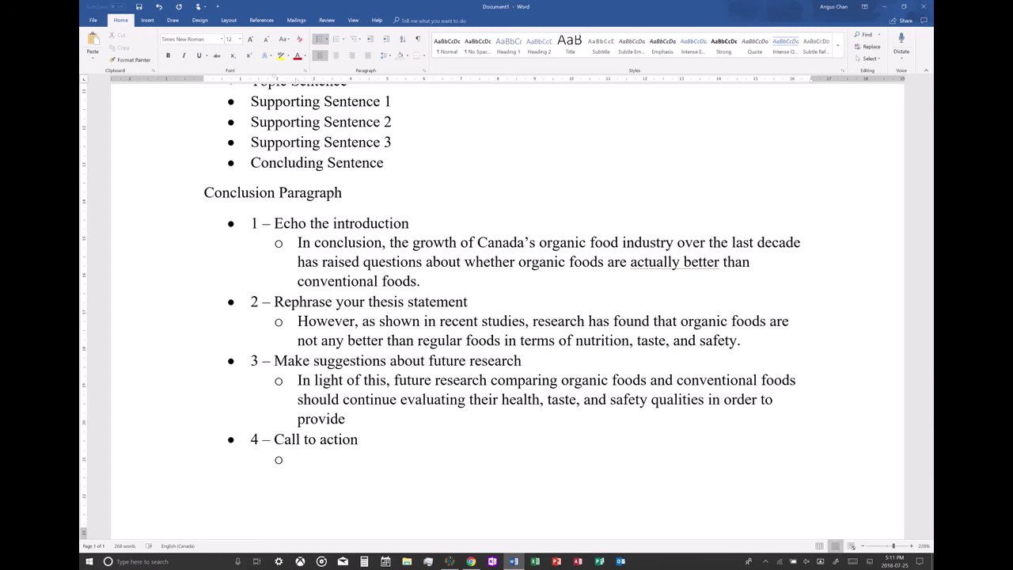
text(consumers with better)
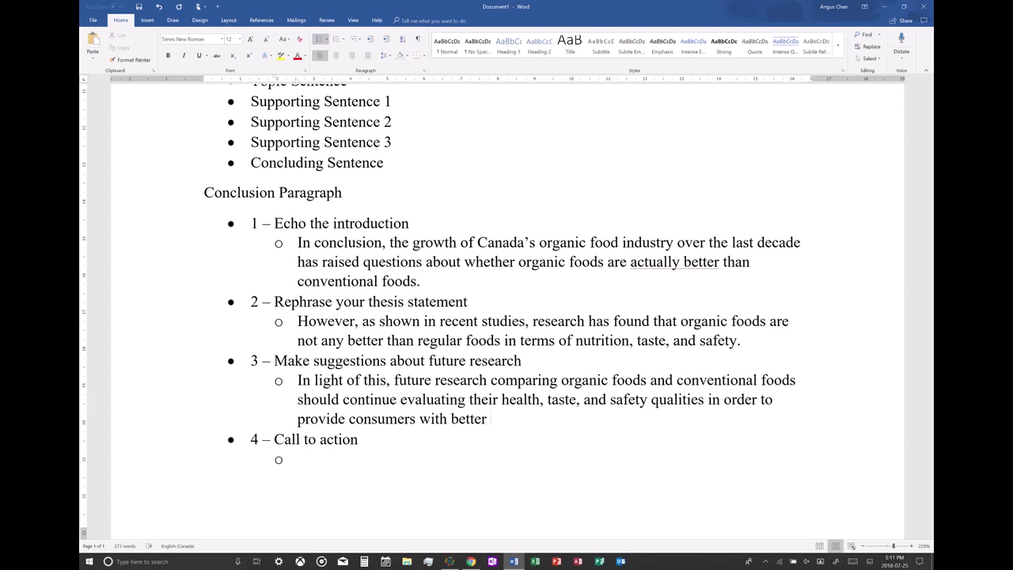
text(advice on which foods to buy.)
Begin the sub-bullet under "Call to action" with "Therefore," and change "this" to "these studies" in the future-research sentence.
click(359, 439)
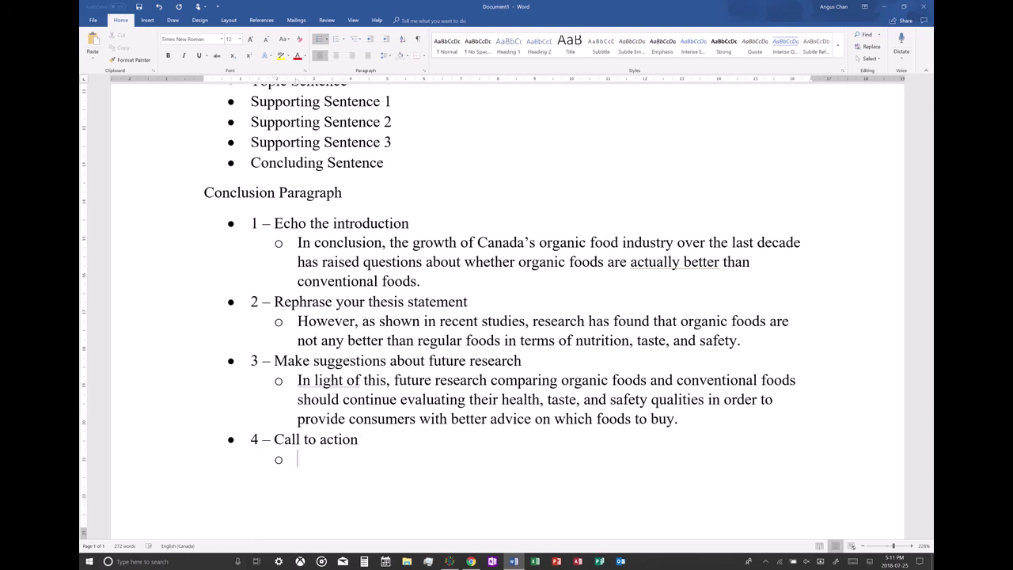
text(Therefore,)
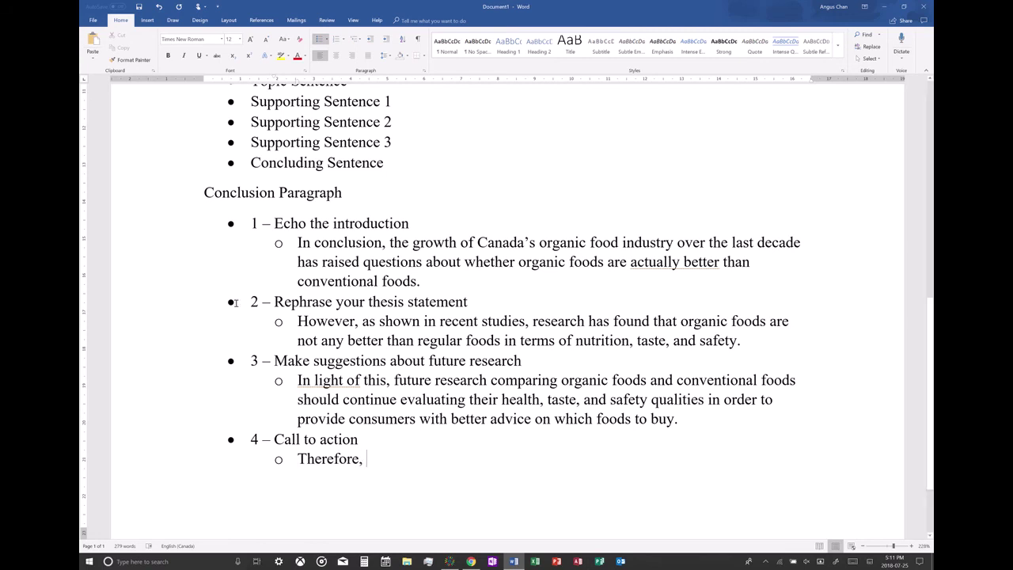
key(BackSpace)
key(BackSpace)
text(ese studies, fu)
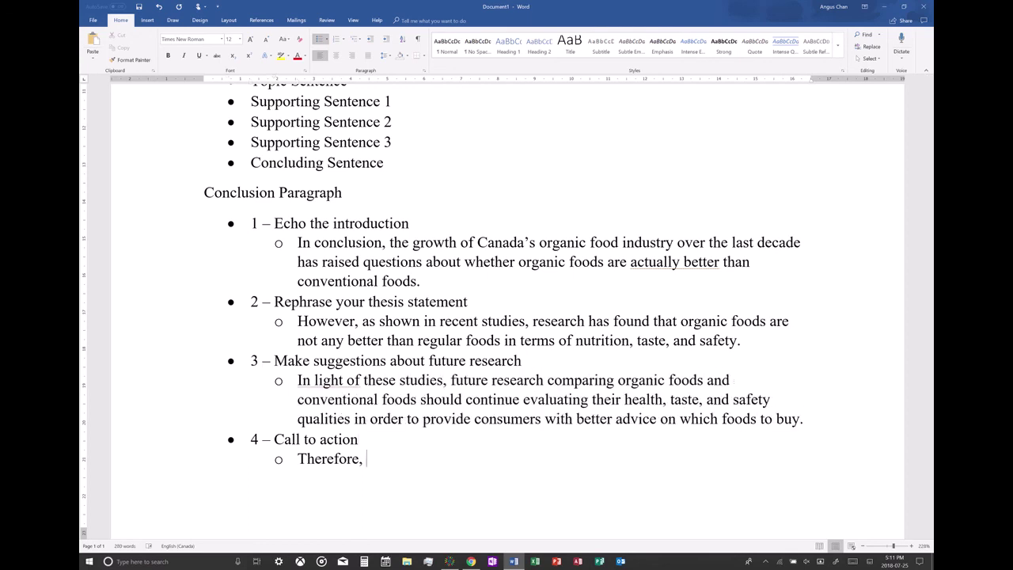
Continue the call-to-action sentence with "until future studies".
text(ture)
key(BackSpace)
key(BackSpace)
key(BackSpace)
text(until future stid)
key(BackSpace)
key(BackSpace)
text(udies )
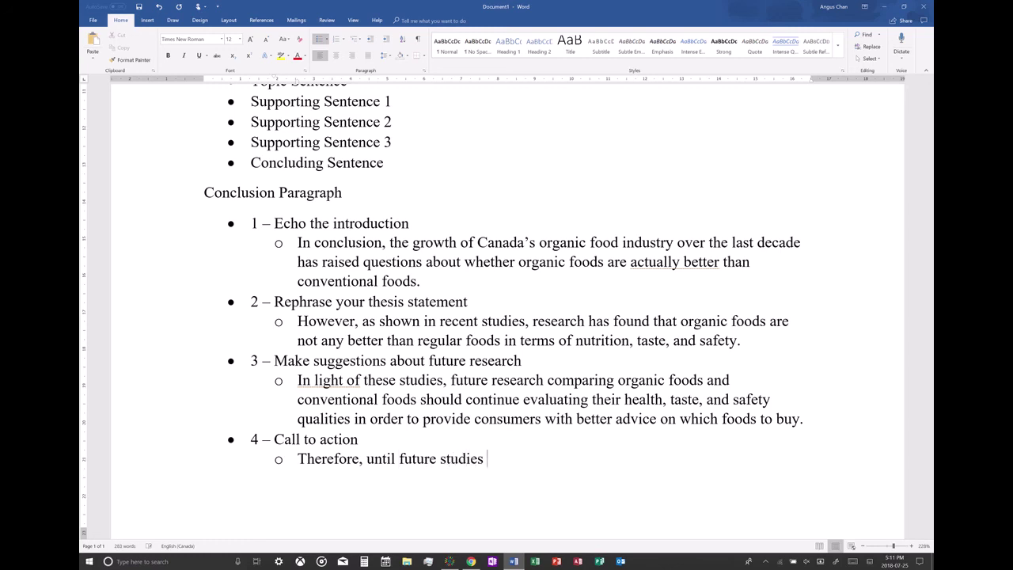
Continue the call-to-action sentence with "prove that organic foods are indeed better than regular foods,".
text(prove that organi)
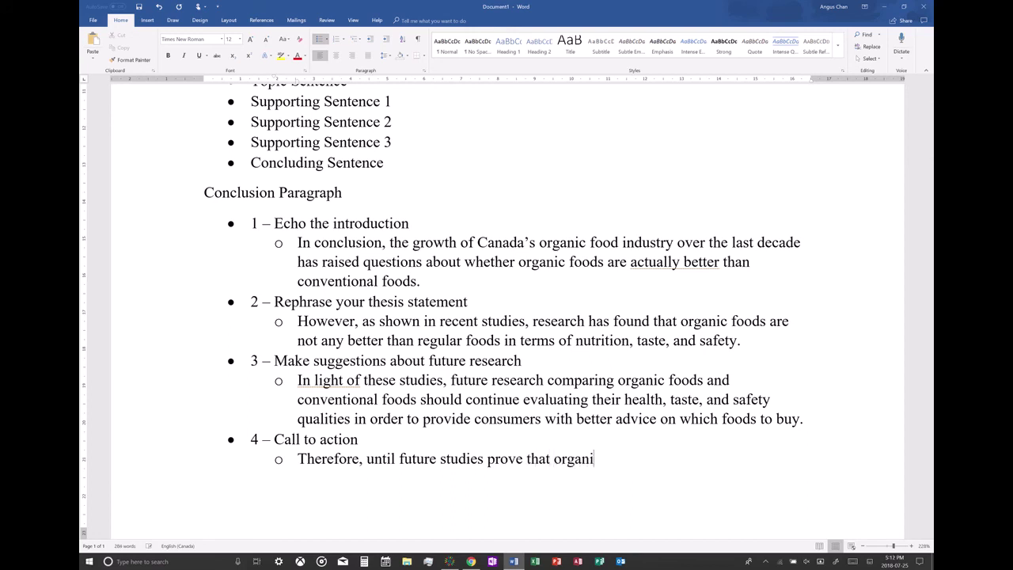
text(c foods are inde)
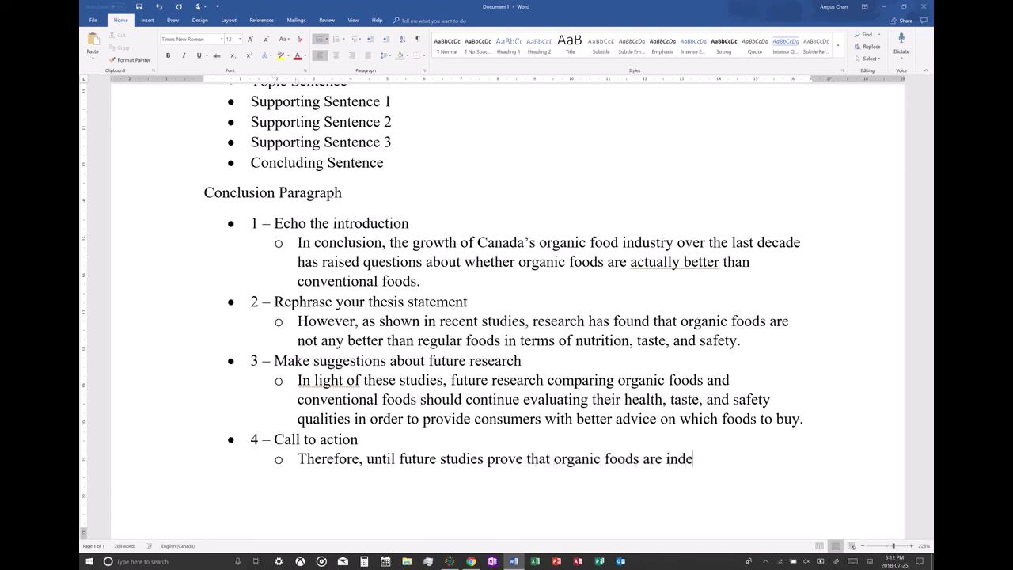
text(ed better than )
text(conv)
key(BackSpace)
key(BackSpace)
key(BackSpace)
key(BackSpace)
text(re)
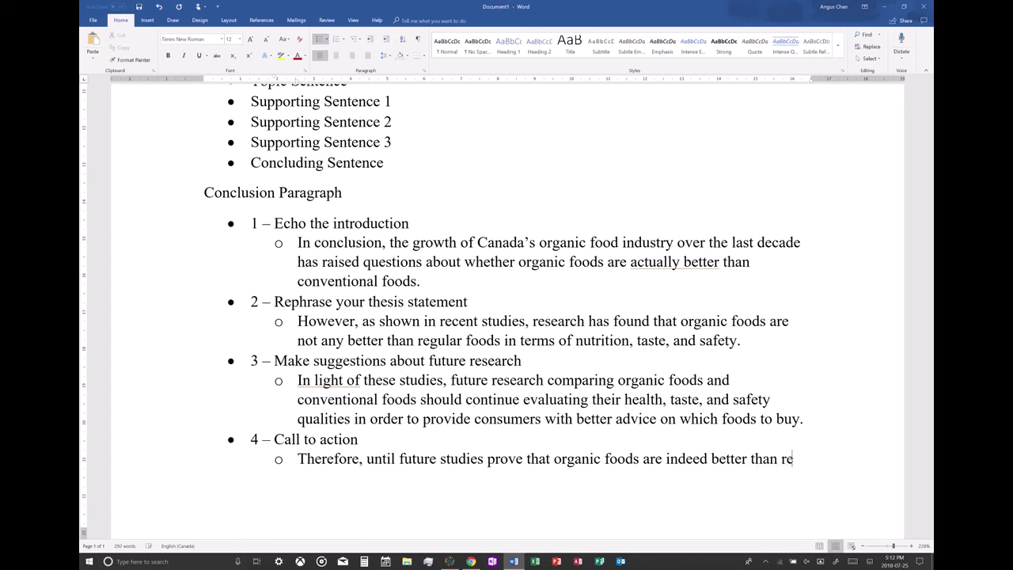
text(gular foods, )
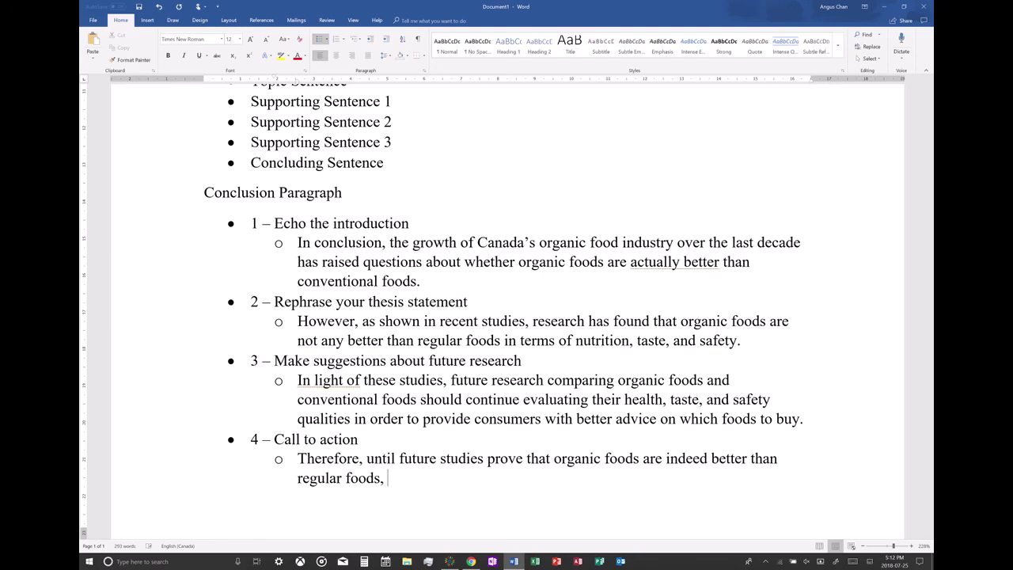
Extend the end of the call-to-action sentence so it reads "regular foods in Canada, Canadian consumers".
text(consumers)
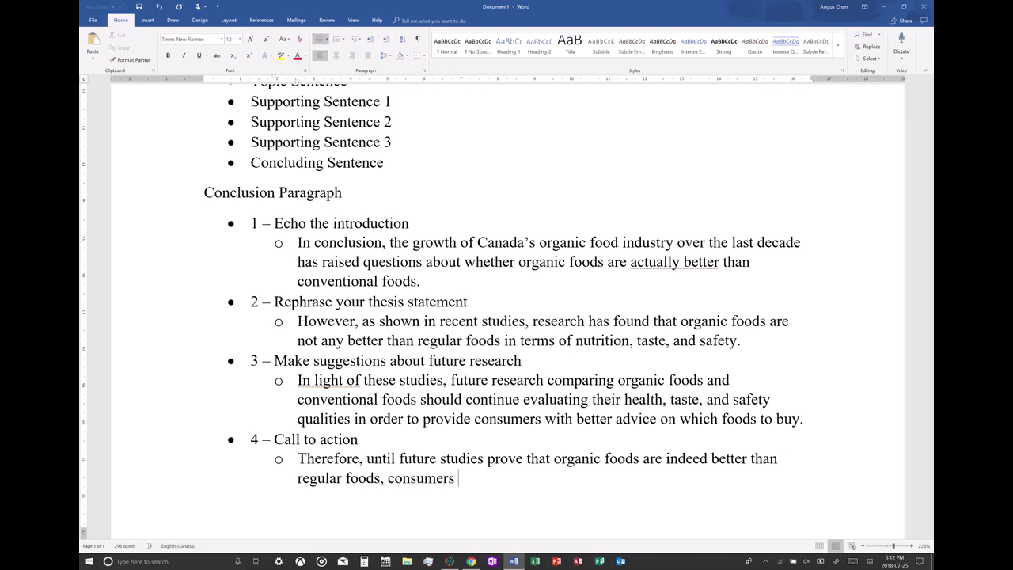
click(380, 475)
text(in Canada, )
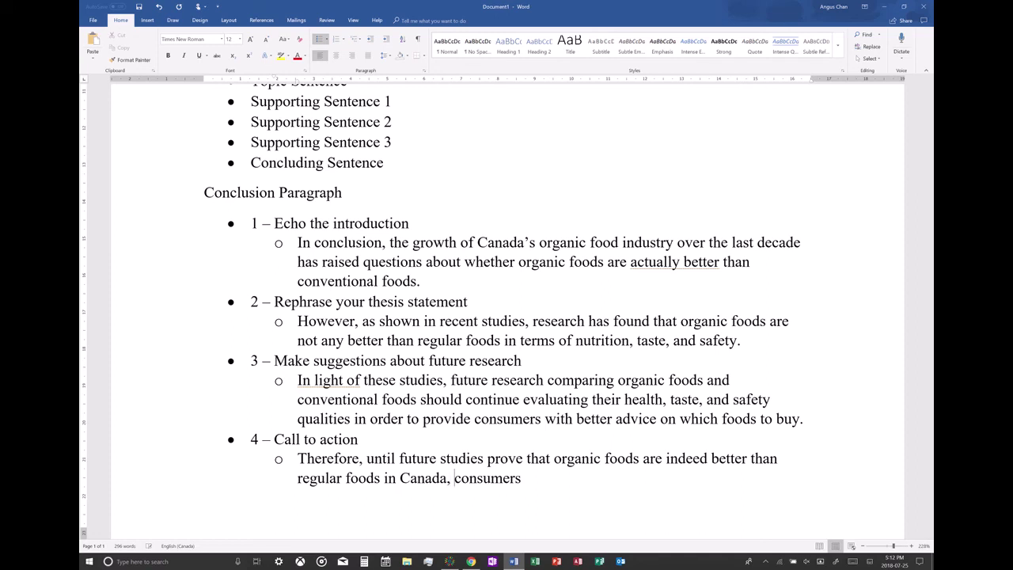
text(Canadian)
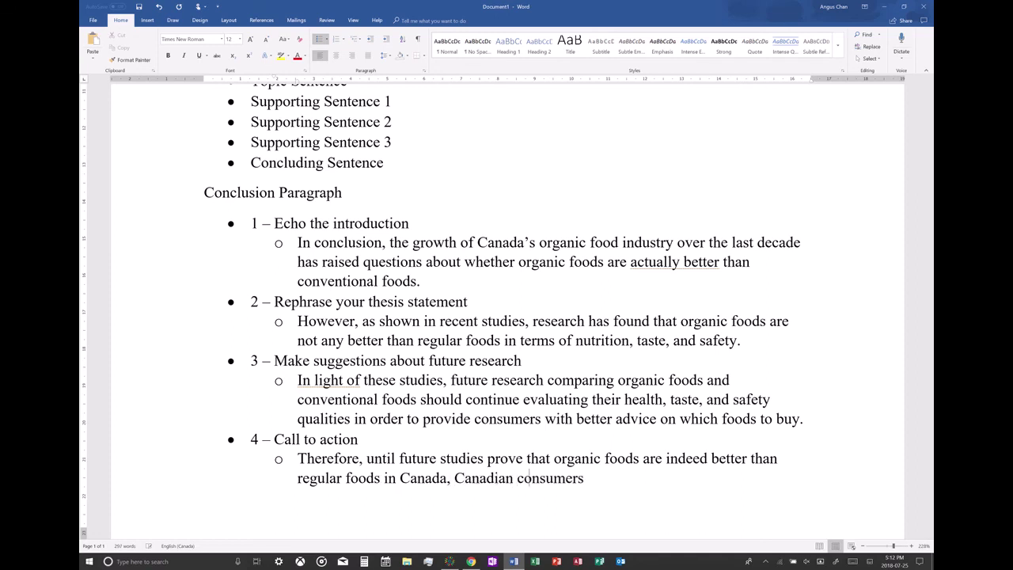
Continue the call-to-action sentence after "Canadian consumers" with "should".
key(Right)
key(Right)
key(Right)
key(Right)
text(should)
Finish the call-to-action sentence with "stay with buying conventional foods to save money.".
text(con)
text(t)
key(BackSpace)
key(BackSpace)
key(BackSpace)
key(BackSpace)
text(stay with bu)
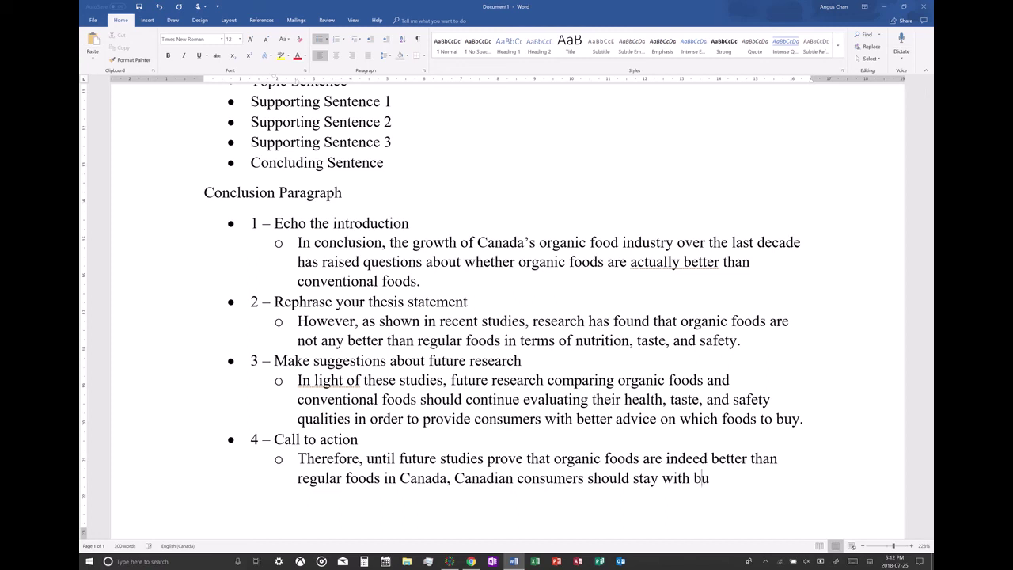
text(ying conventional foods to safe)
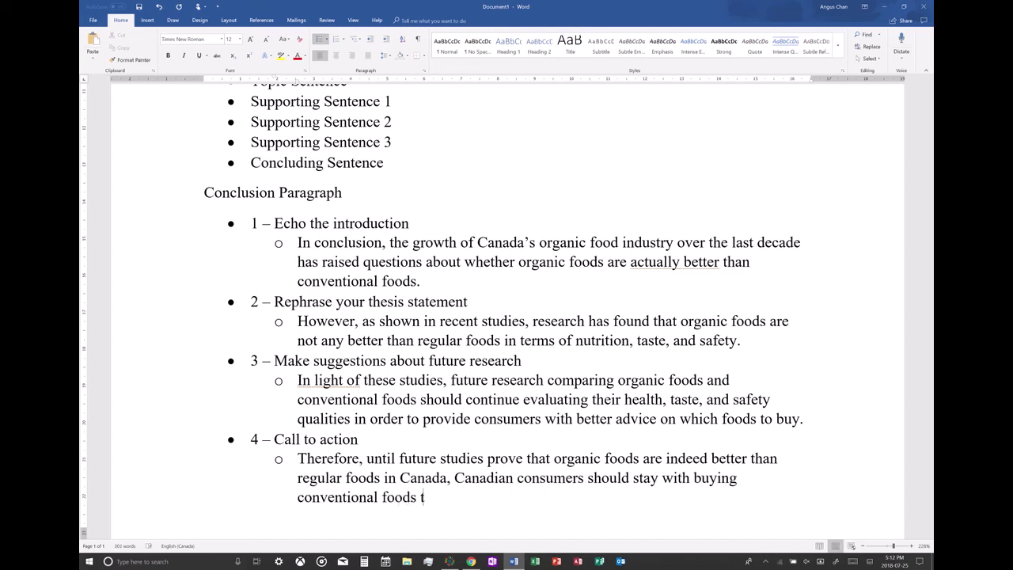
key(BackSpace)
key(BackSpace)
text(ve monez)
key(BackSpace)
text(y.)
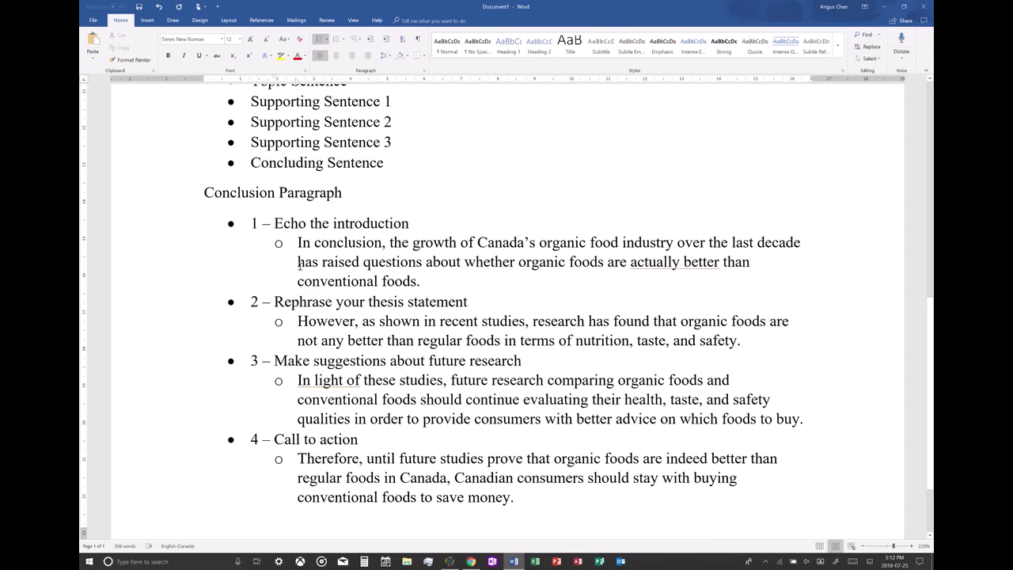
Look over the outline from the introduction to the completed Conclusion Paragraph.
scroll(299, 265, up, 1)
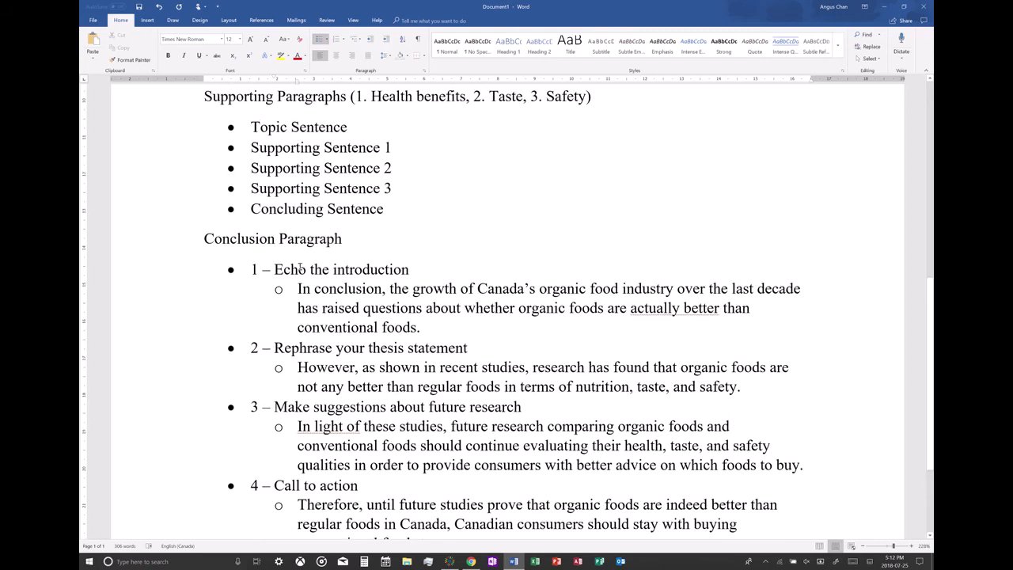
scroll(299, 266, up, 9)
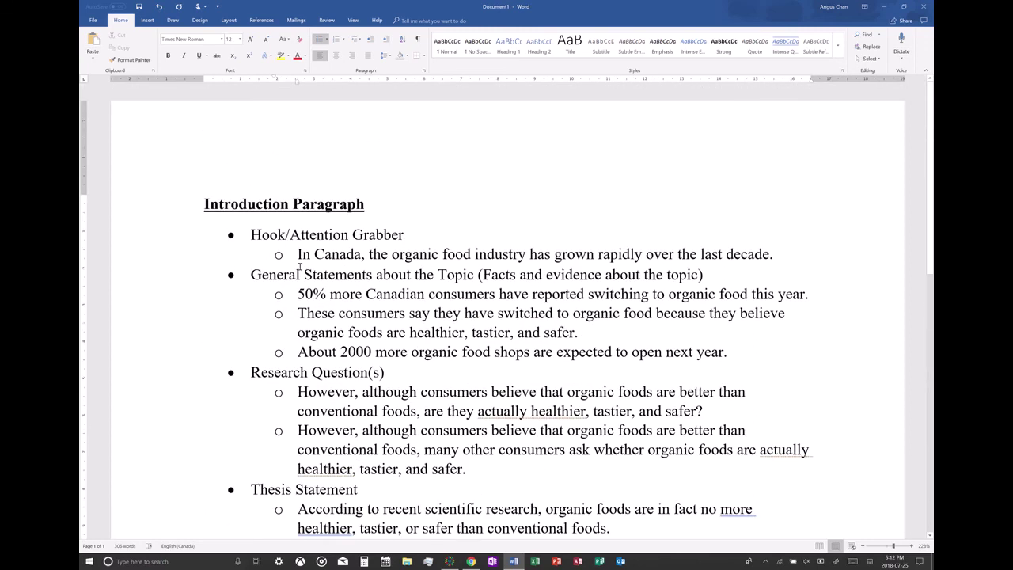
scroll(298, 268, down, 4)
scroll(299, 268, down, 7)
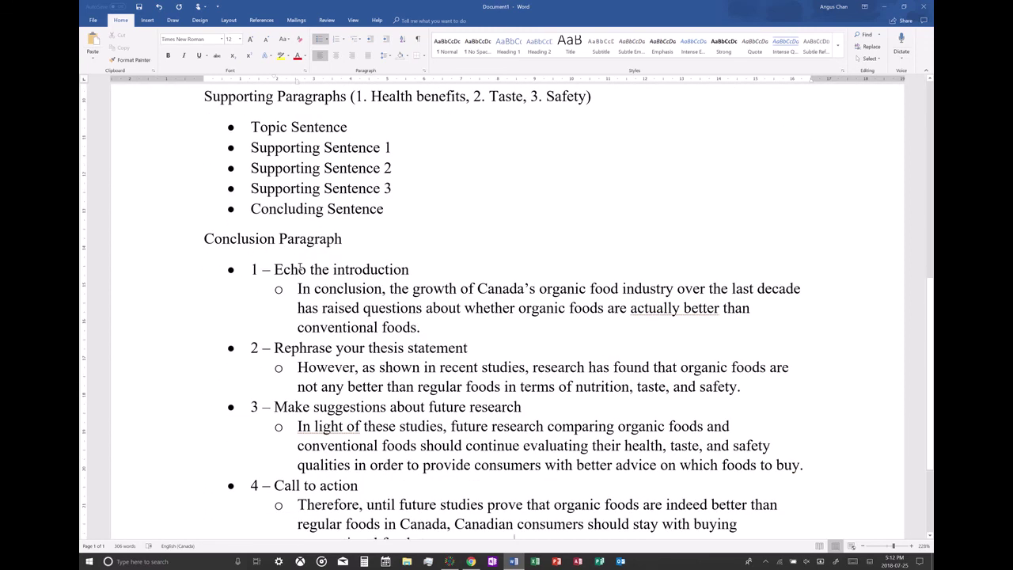
scroll(299, 267, down, 1)
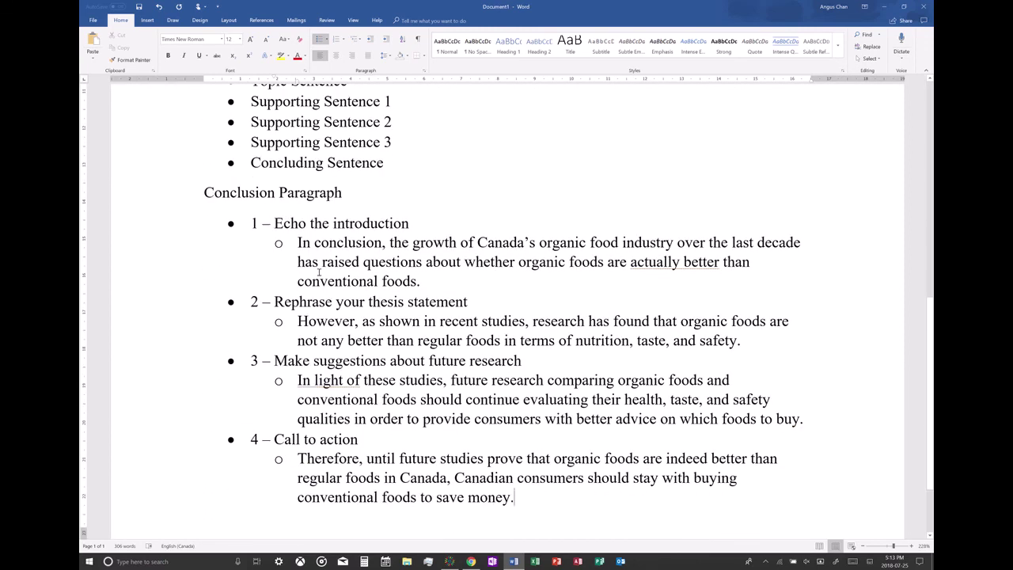
Switch to the lesson slides in Chrome and go back to the "Typical Format" funnel slide on page 4.
click(471, 562)
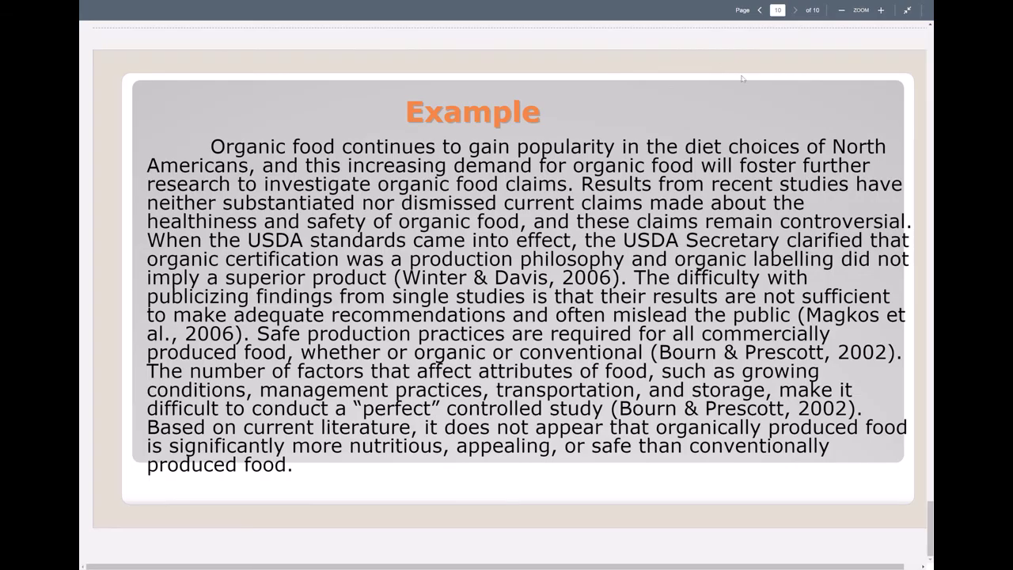
click(758, 10)
click(759, 10)
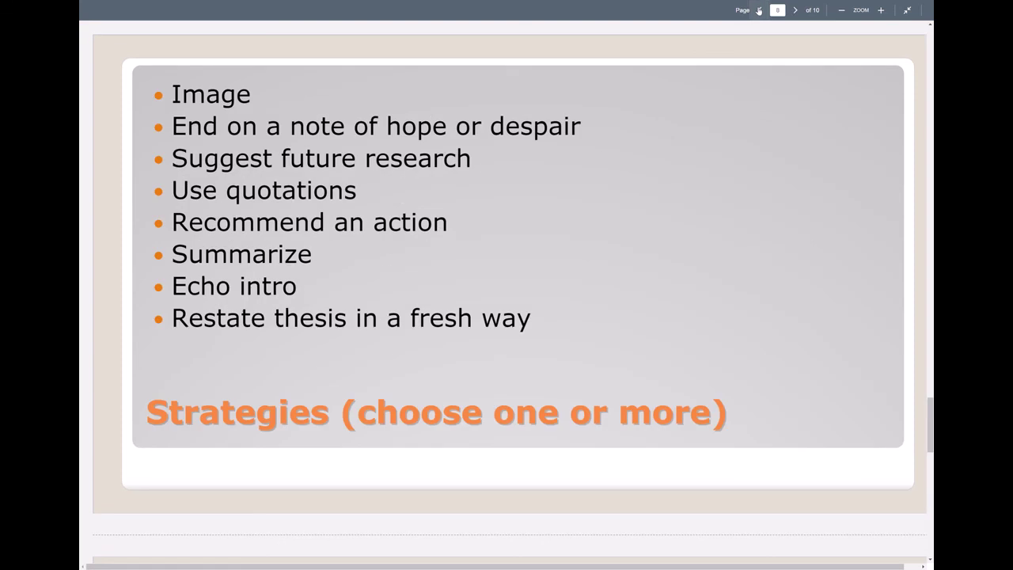
click(758, 10)
click(758, 10)
click(758, 10)
click(758, 10)
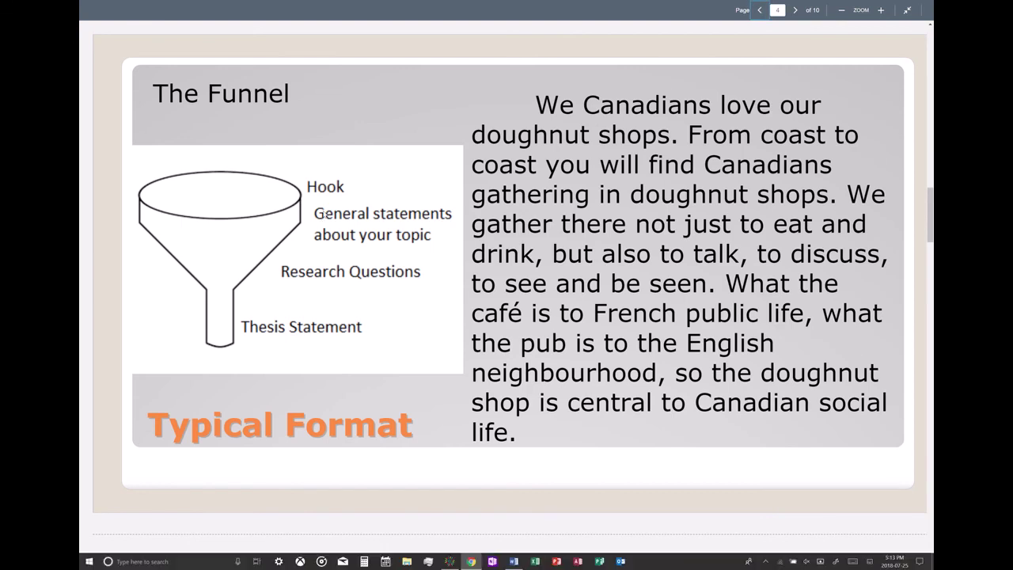
Switch back to Word and review the Introduction Paragraph outline, followed by the Conclusion Paragraph.
key(alt+Tab)
scroll(423, 404, up, 10)
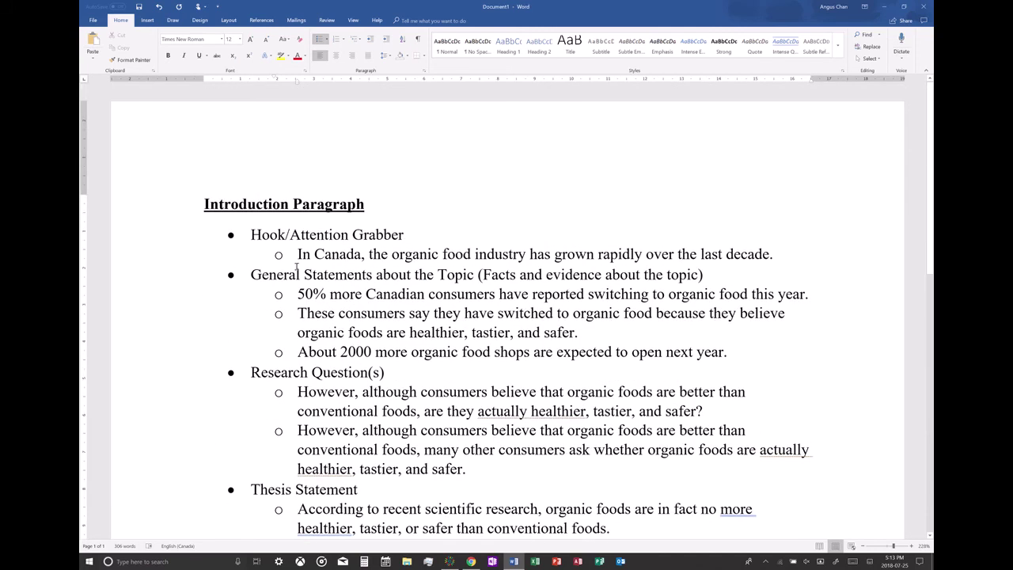
scroll(312, 213, down, 2)
drag(301, 202, 407, 221)
click(431, 221)
scroll(415, 280, down, 12)
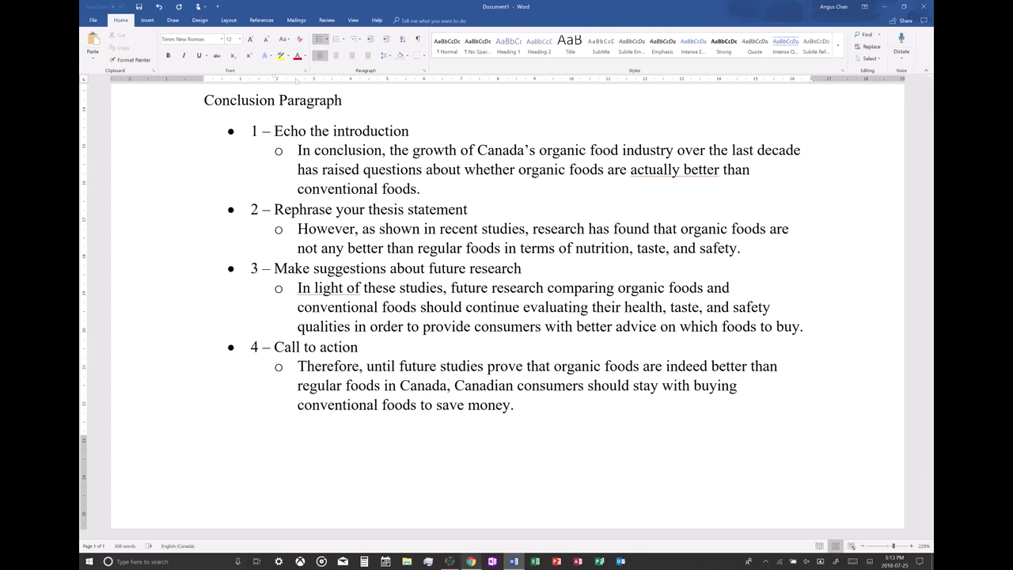
mouse_move(467, 558)
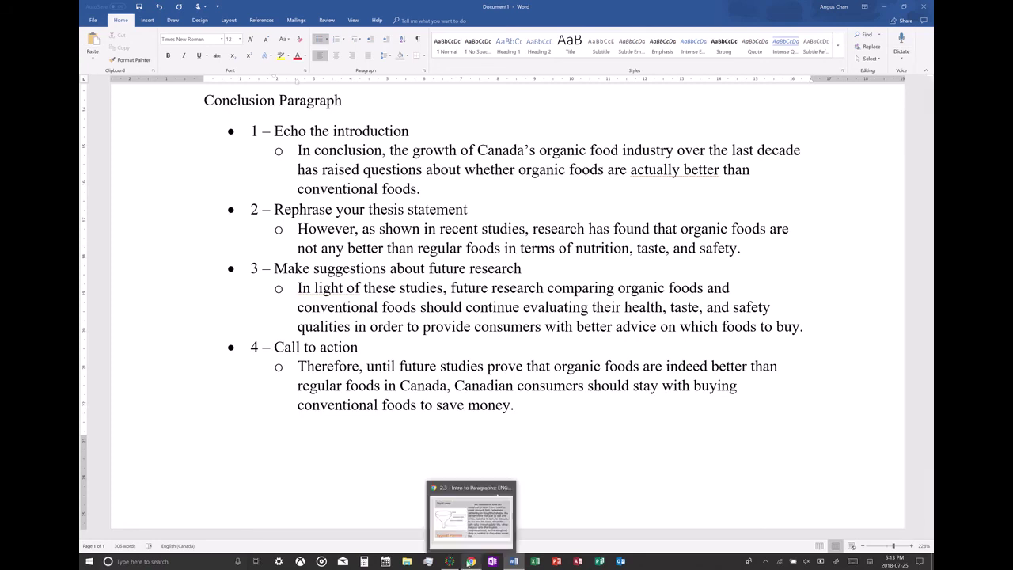
click(453, 564)
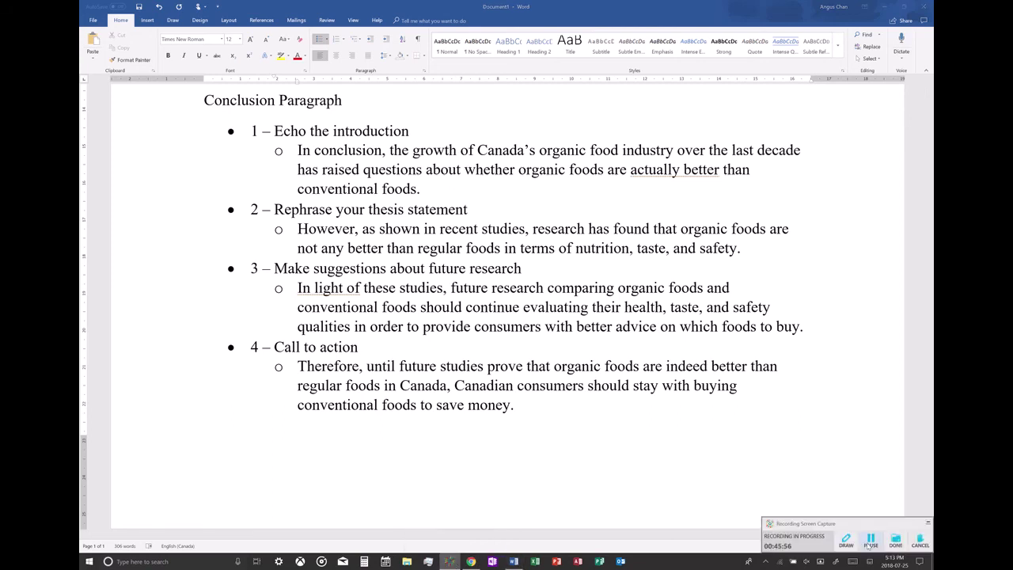